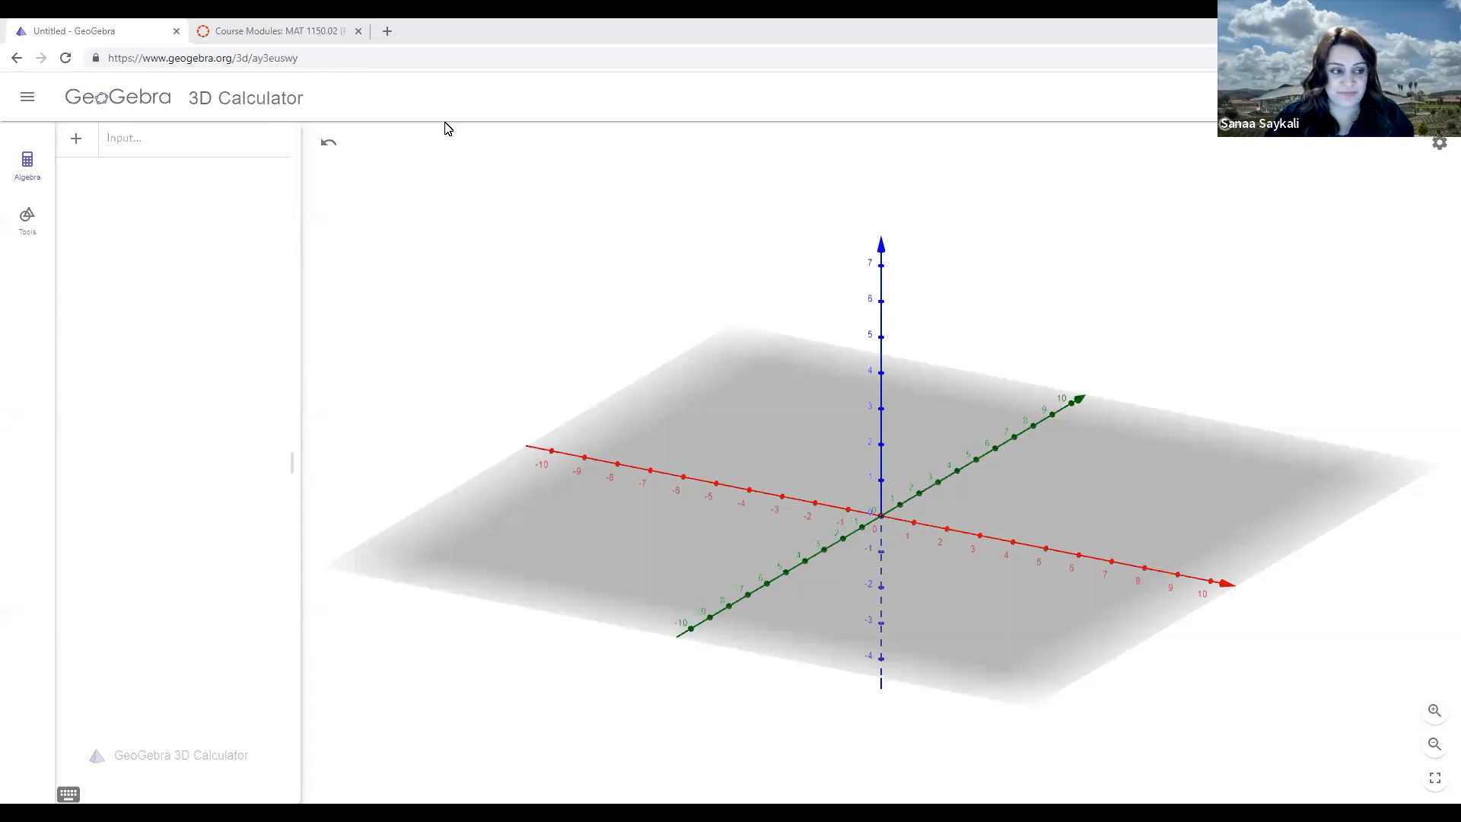
Plot the function x^2+1 restricted to the interval 1<x<2
click(136, 149)
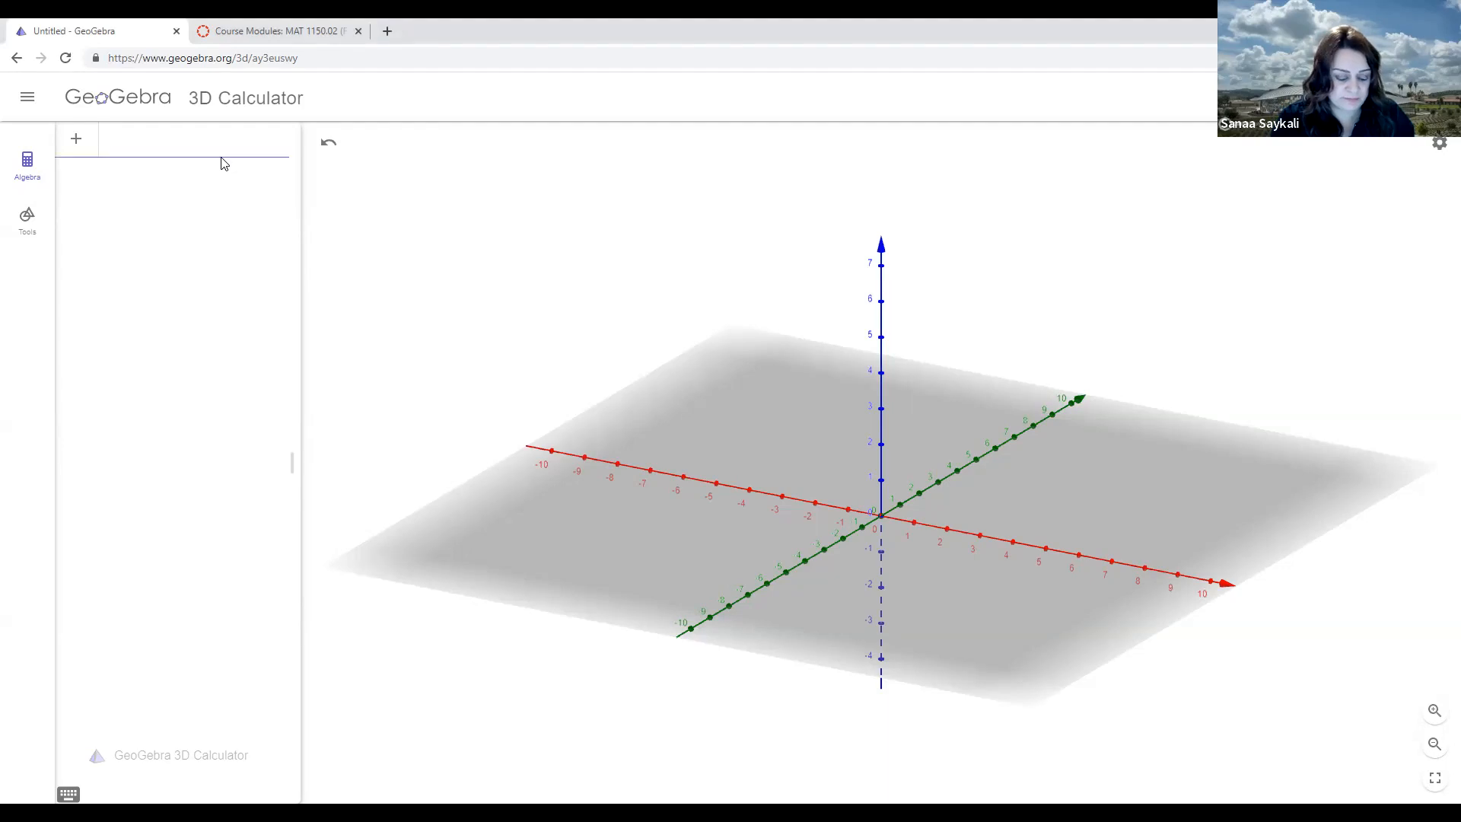
text(x)
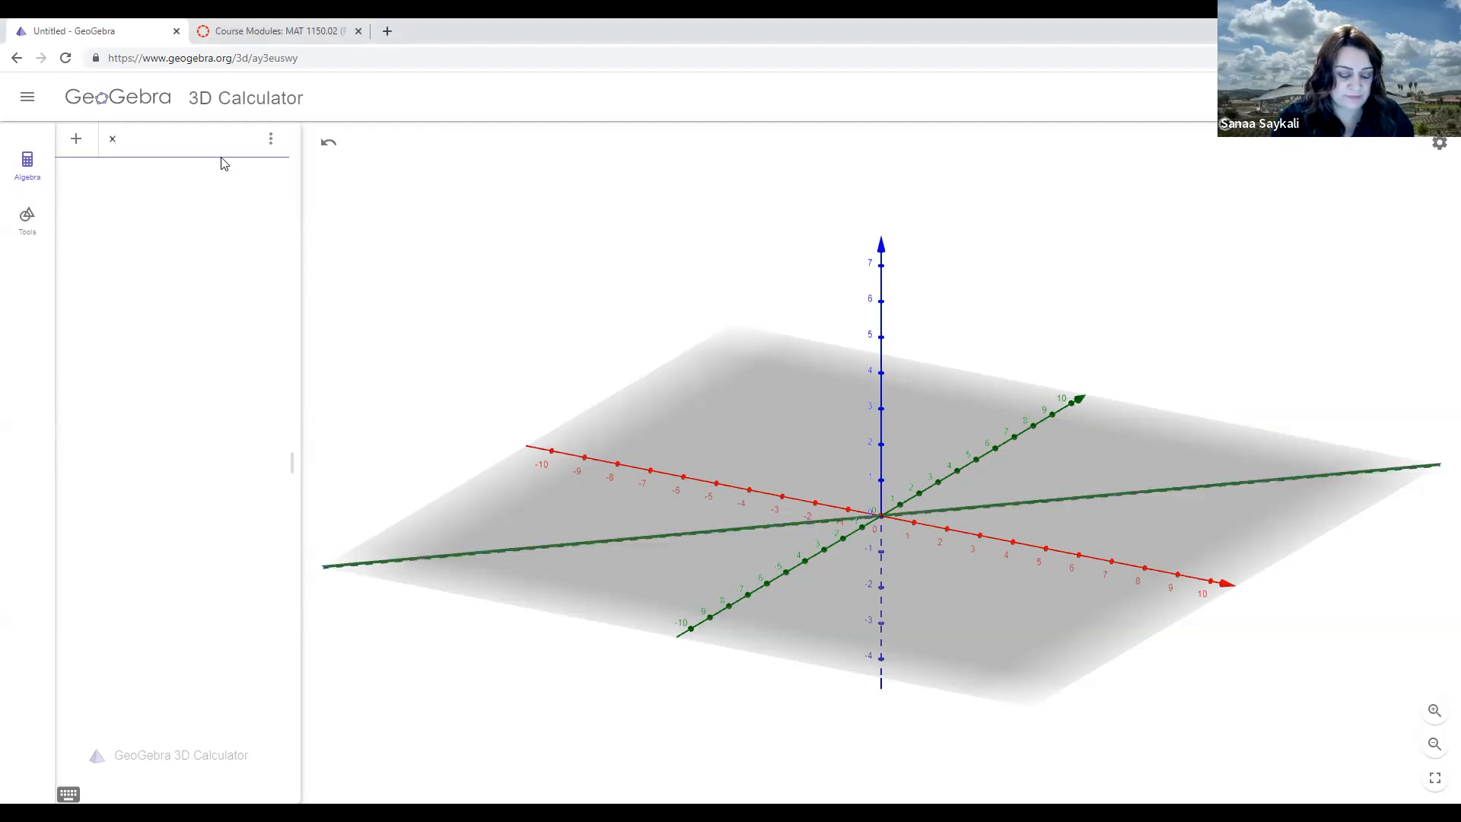
text(^2+1)
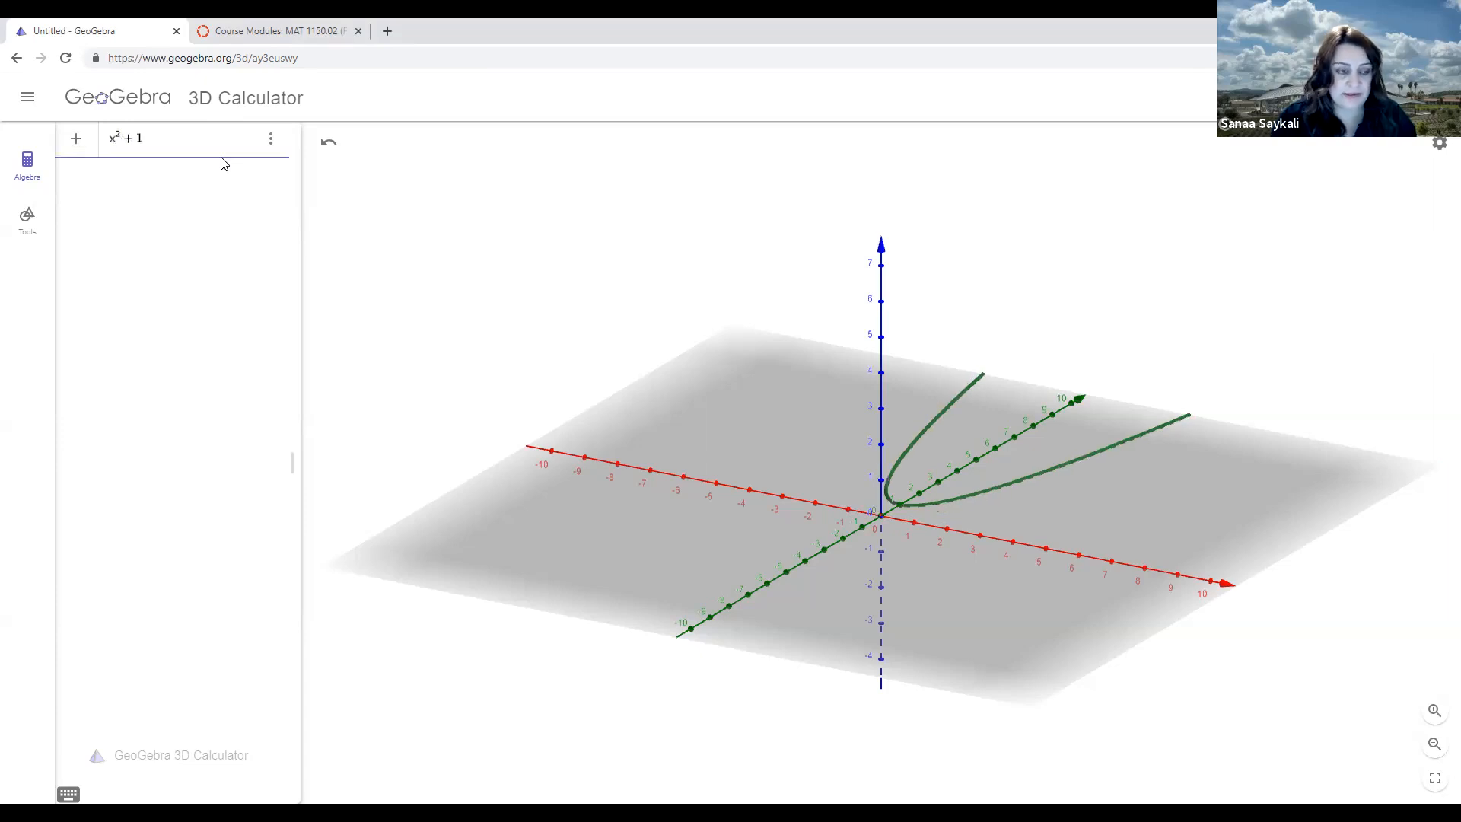
text(,1<x<2)
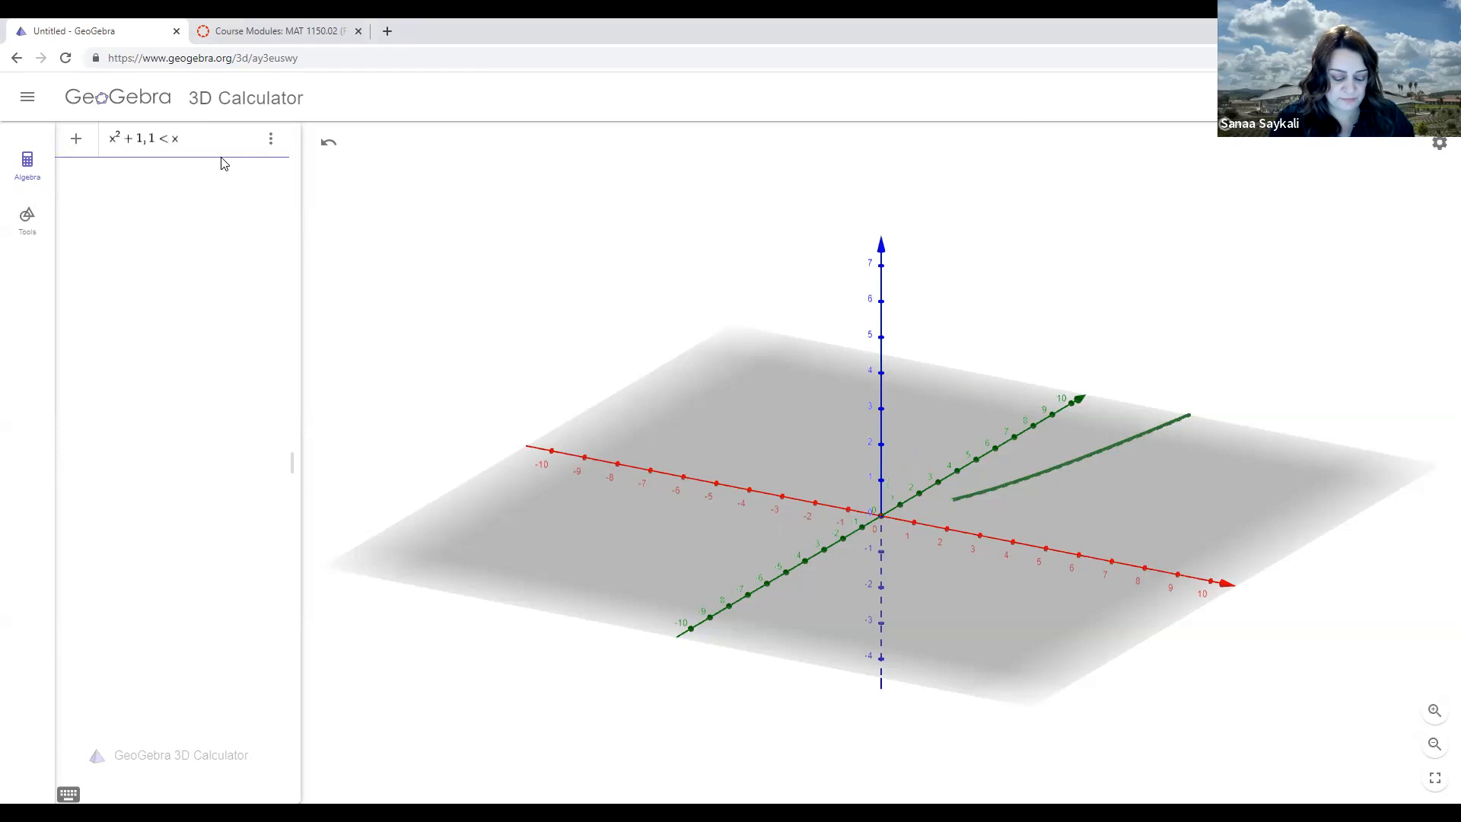
key(Return)
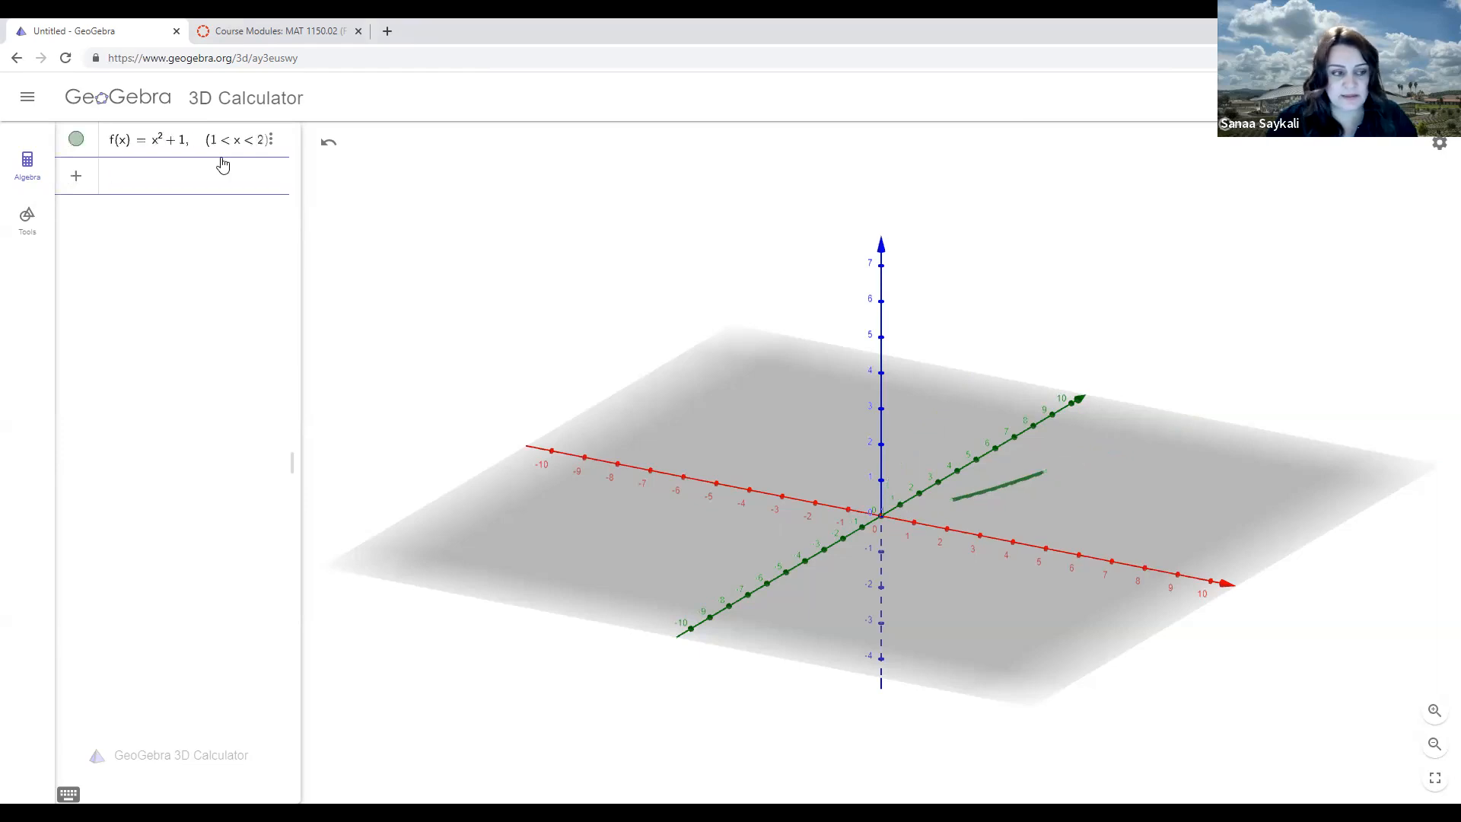
Change the colour of the curve f to gold in its object settings and close the settings
drag(889, 541, 924, 552)
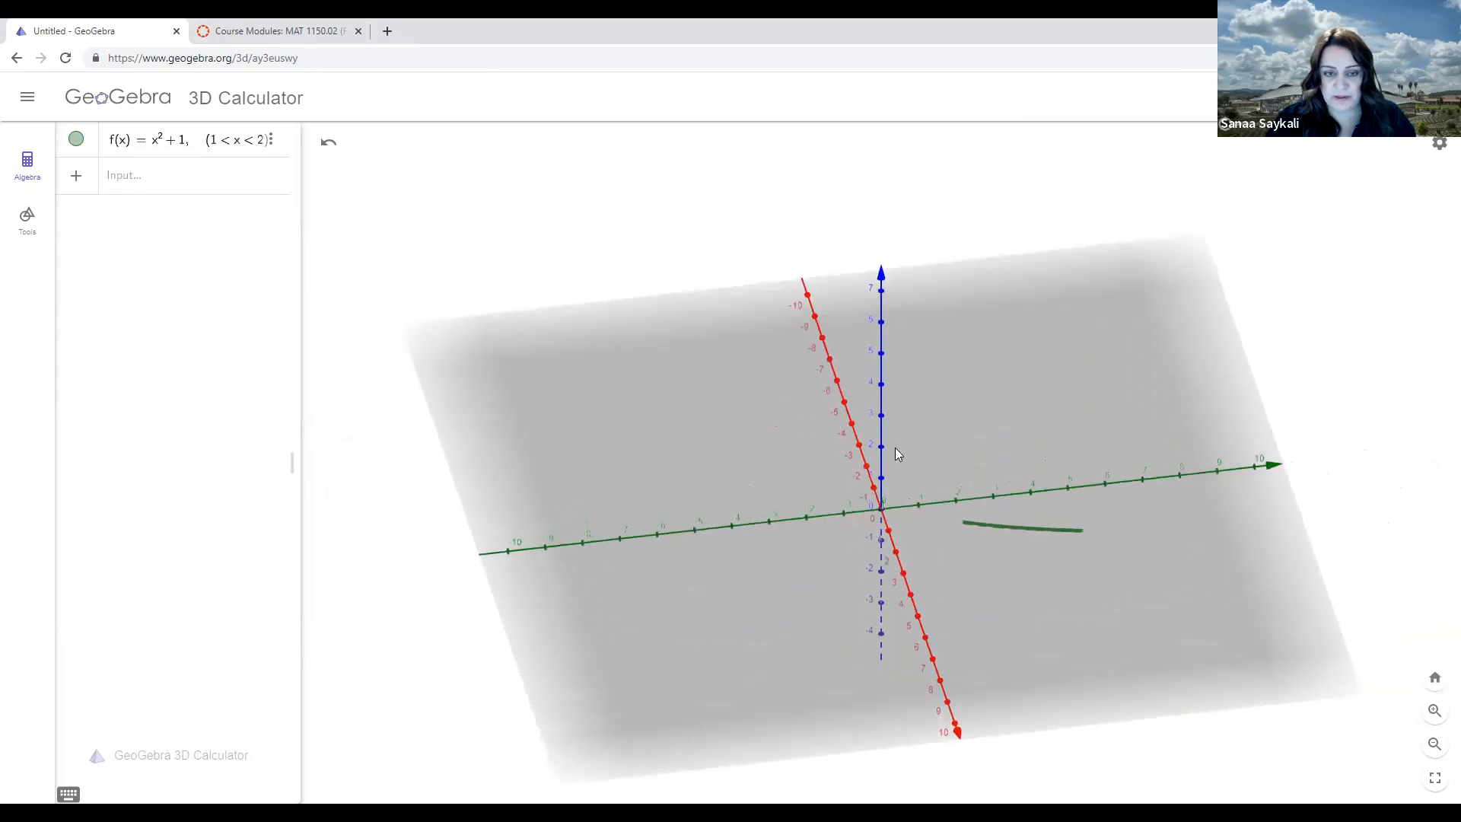
click(271, 143)
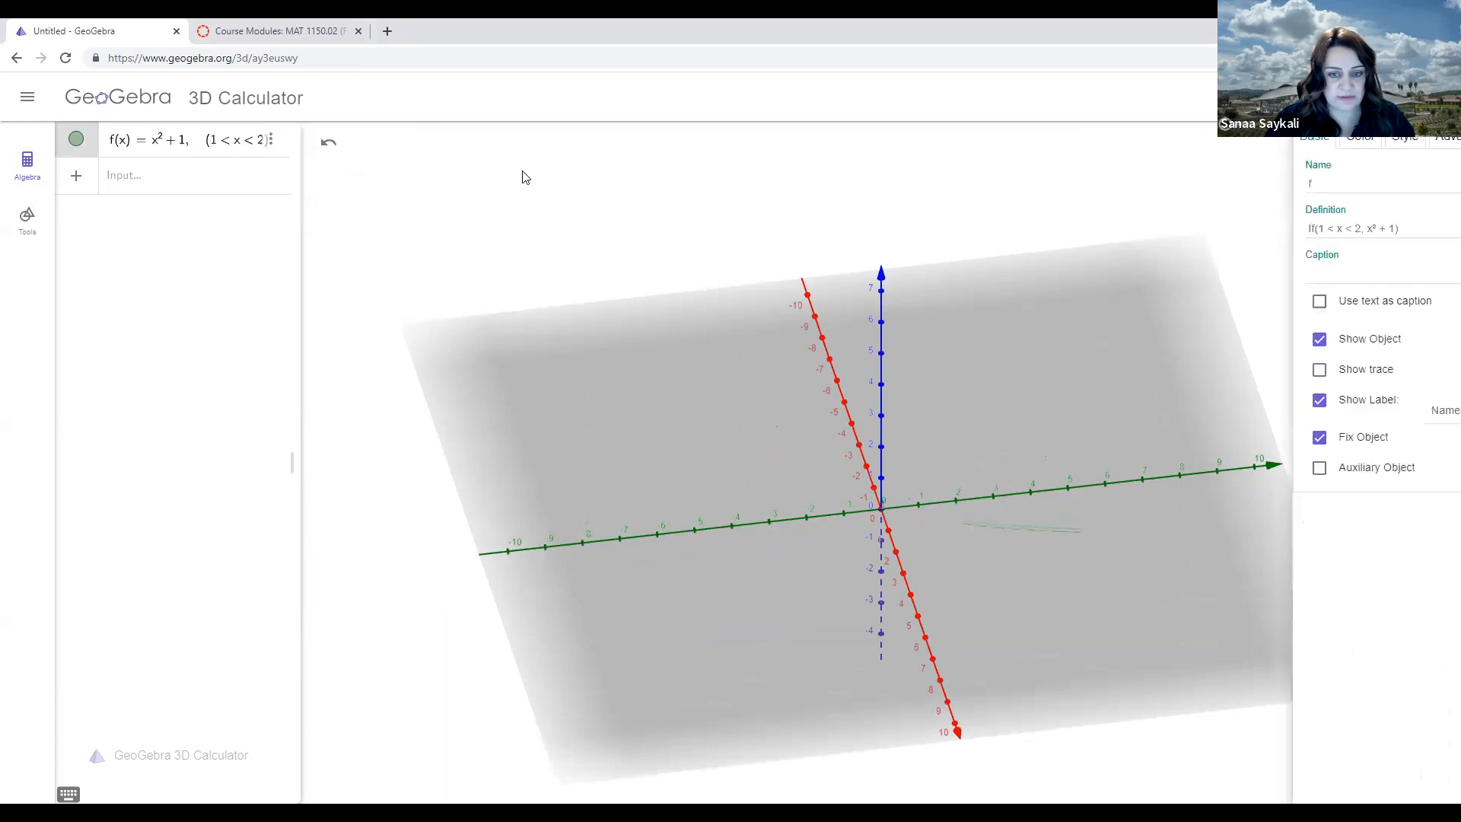
click(295, 214)
click(1148, 137)
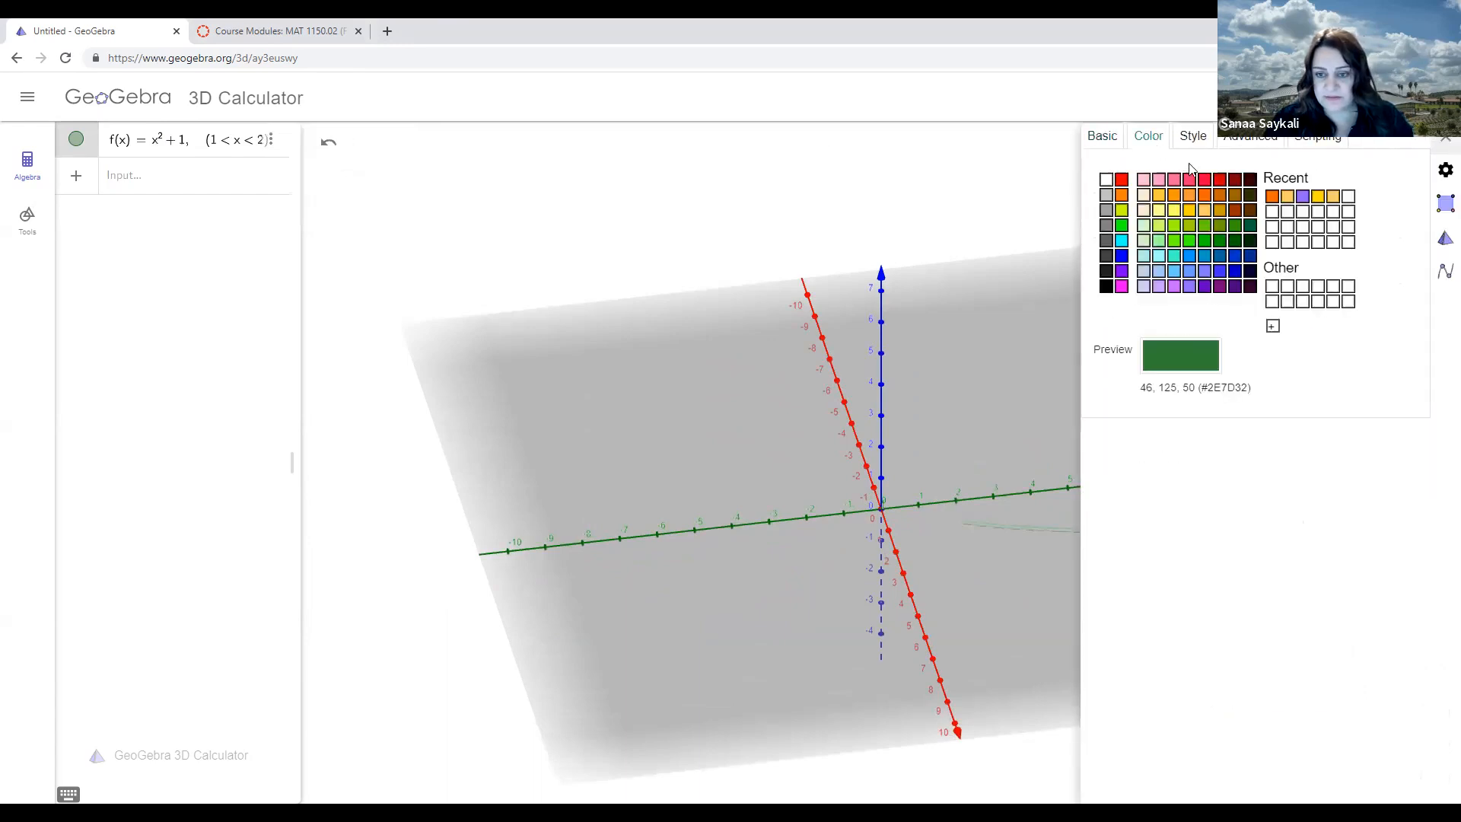
click(1191, 213)
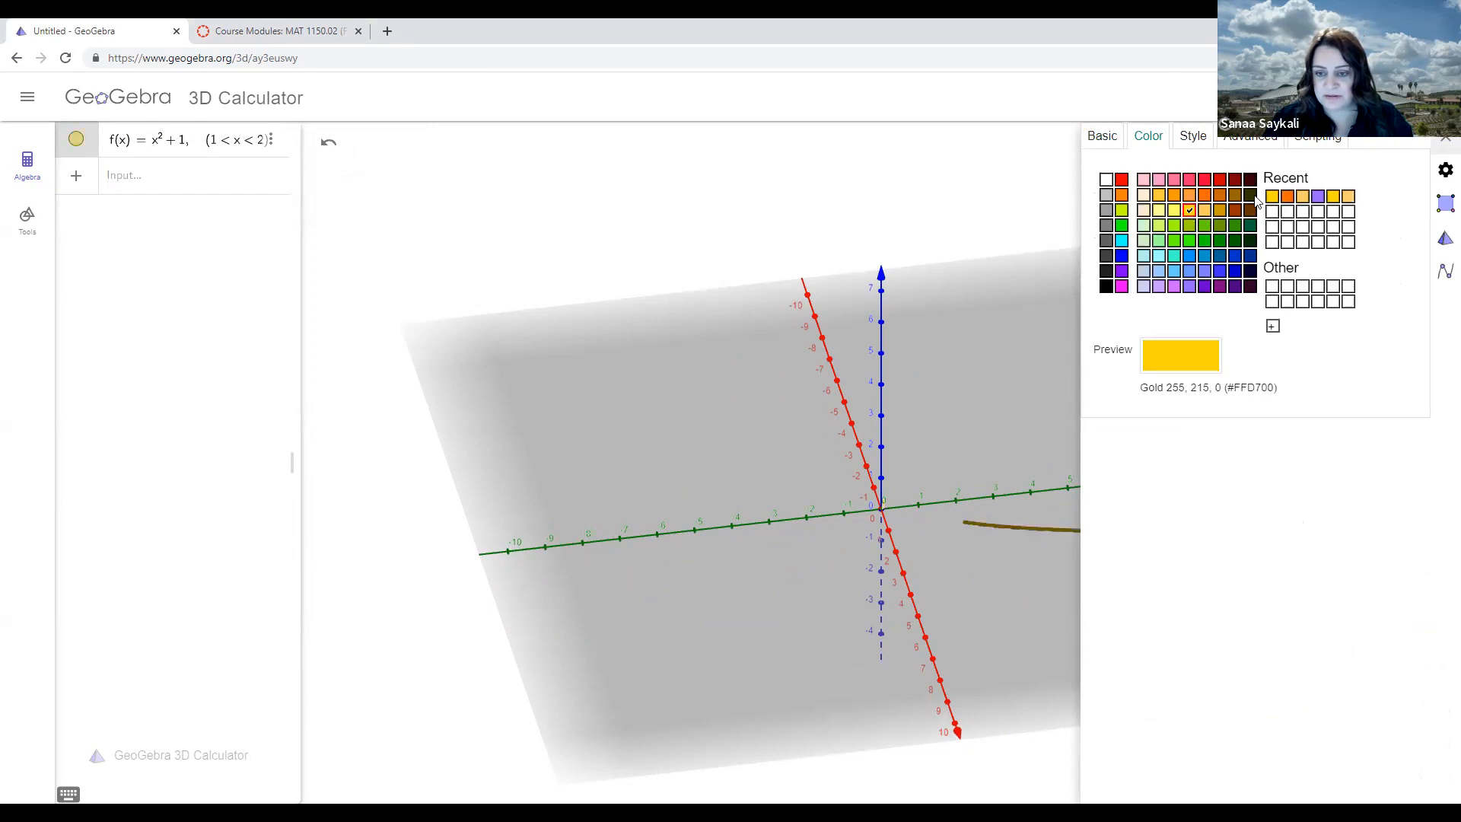
click(1440, 143)
Create a slider for the parameter k = 1
drag(1065, 615, 1020, 609)
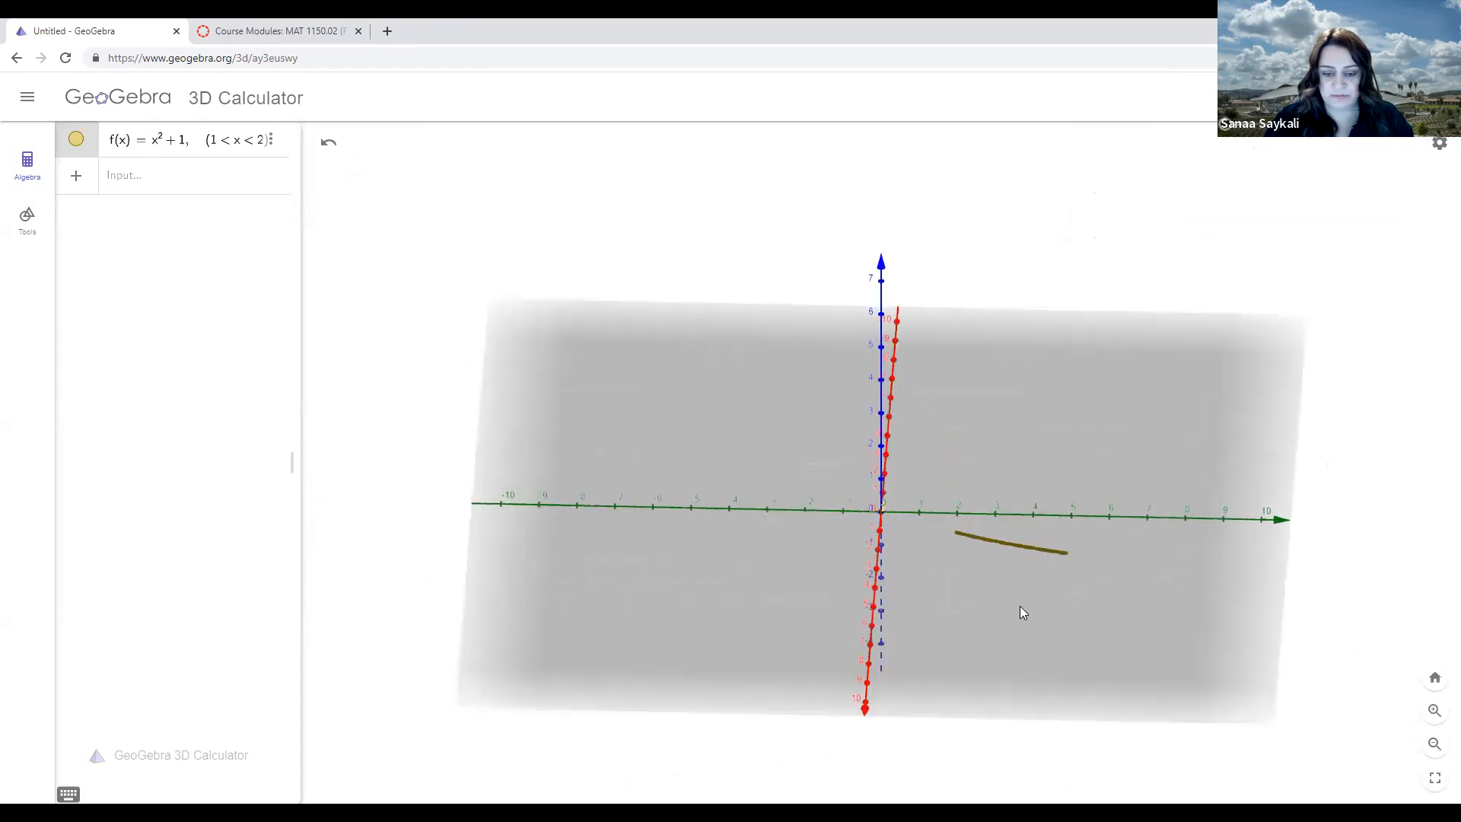
click(175, 181)
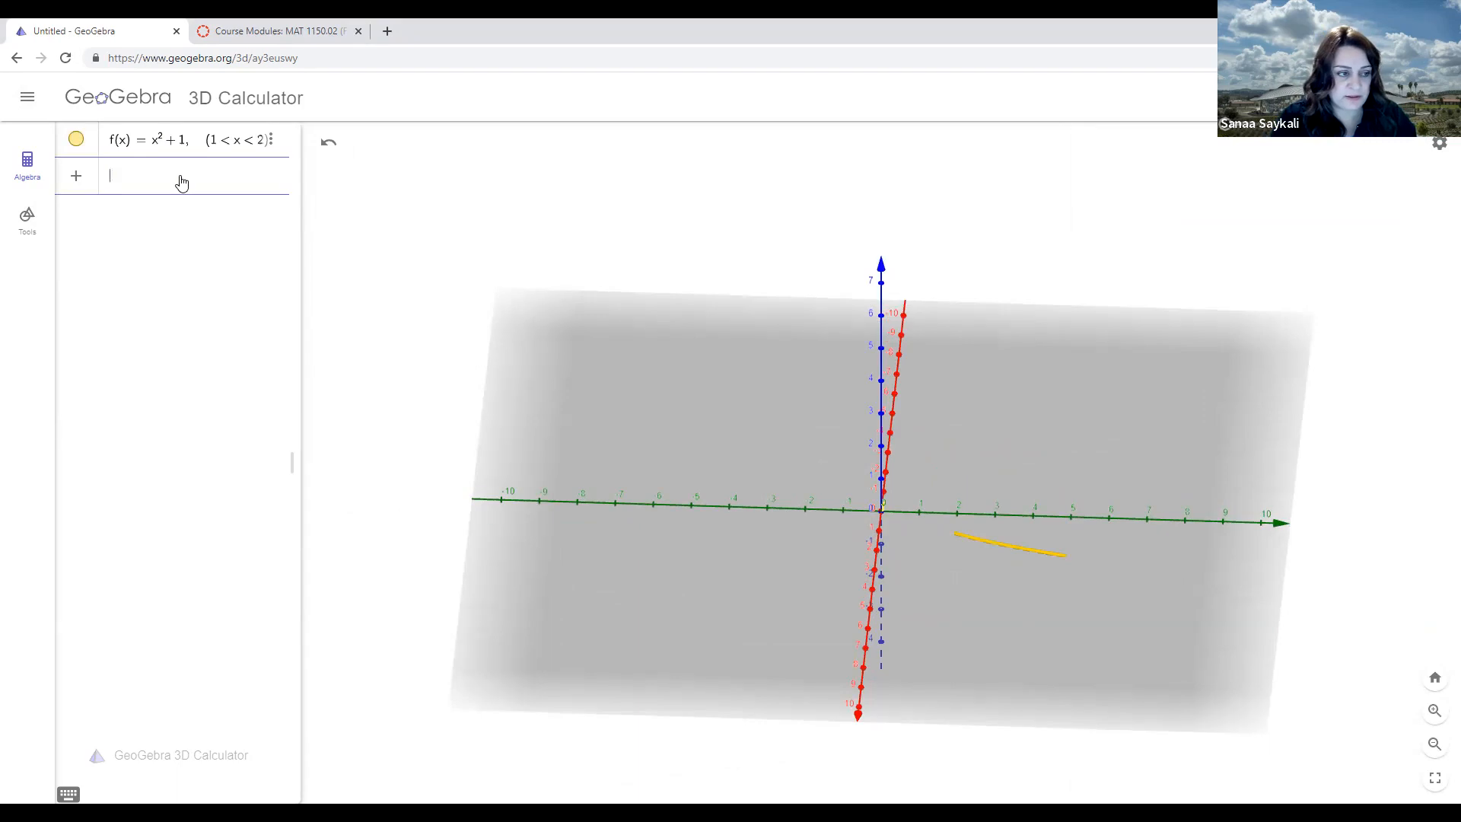
text(k = 1)
key(Return)
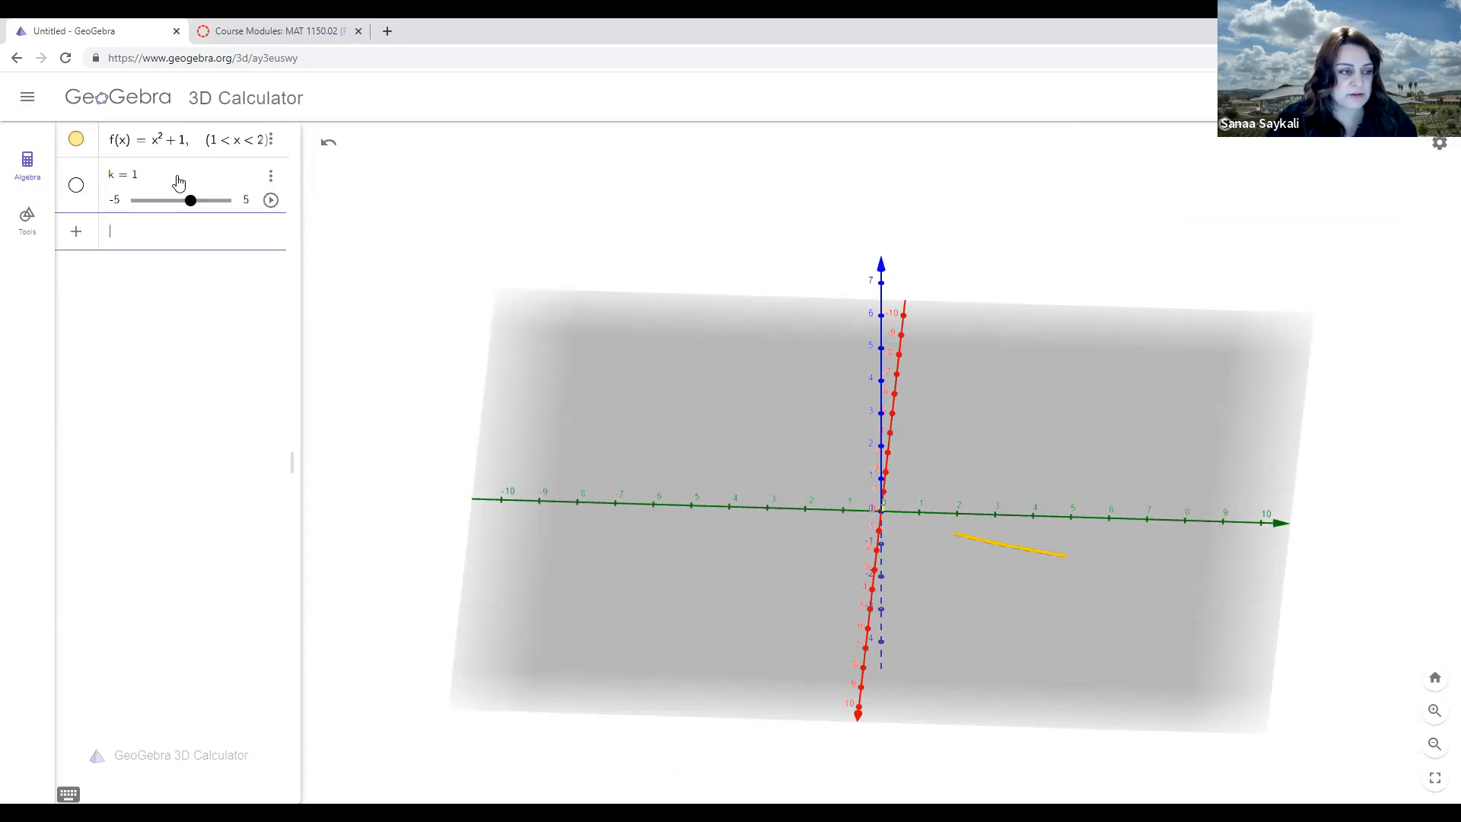
Set the range of slider k from 0 to 2pi
click(118, 200)
double_click(118, 200)
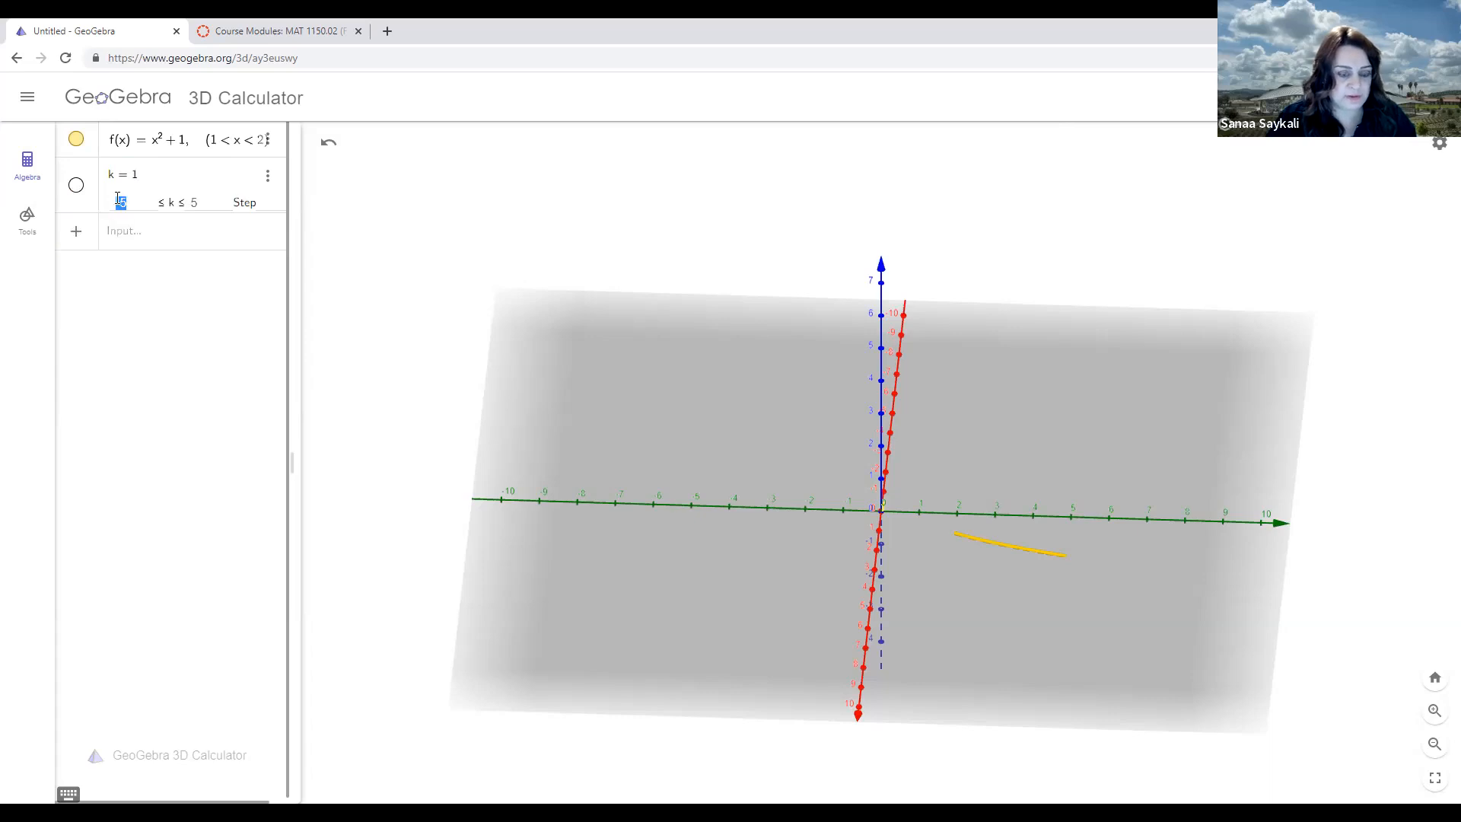
text(1)
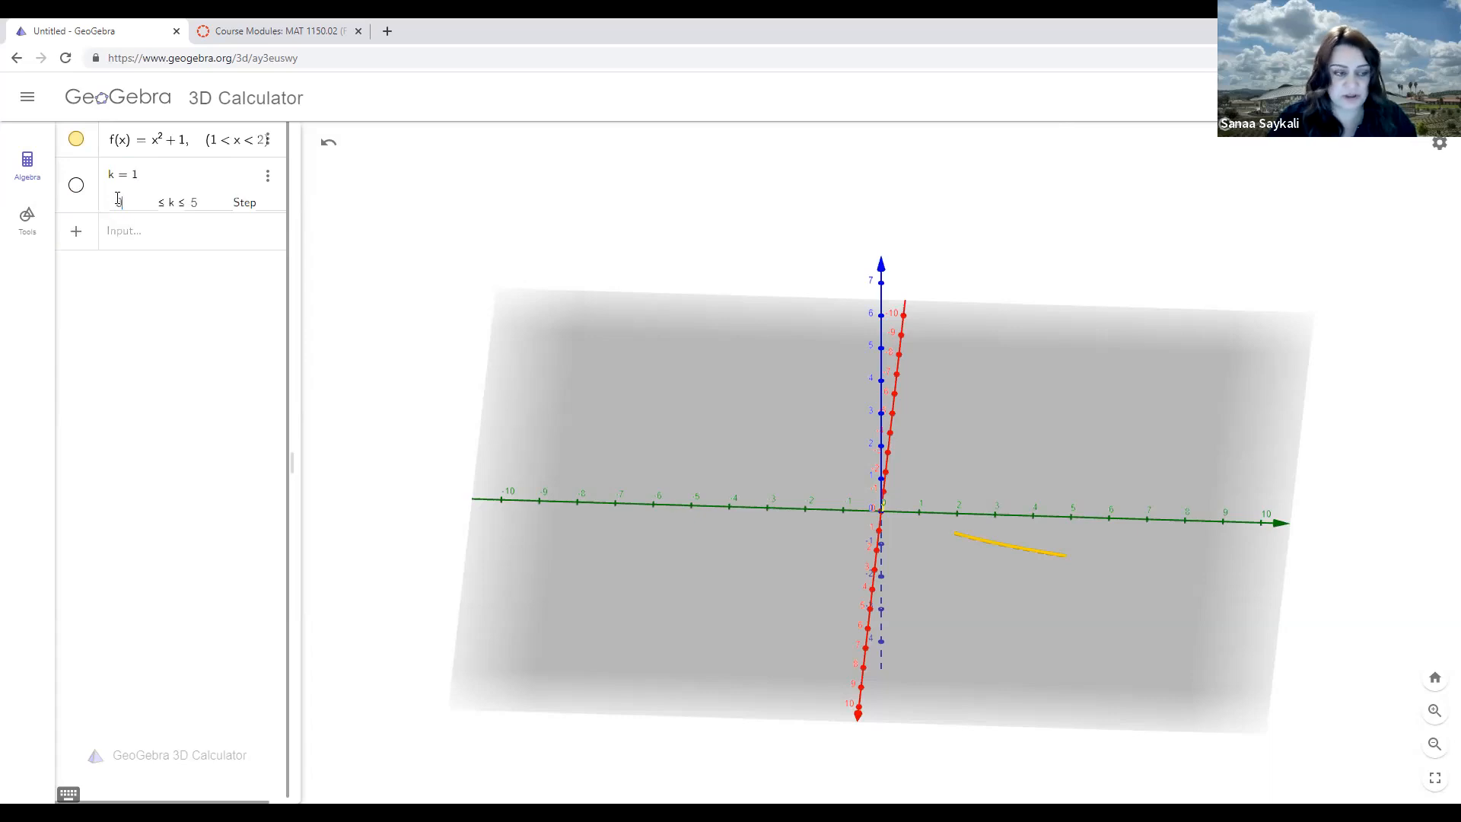
double_click(193, 202)
text(2pi)
key(Return)
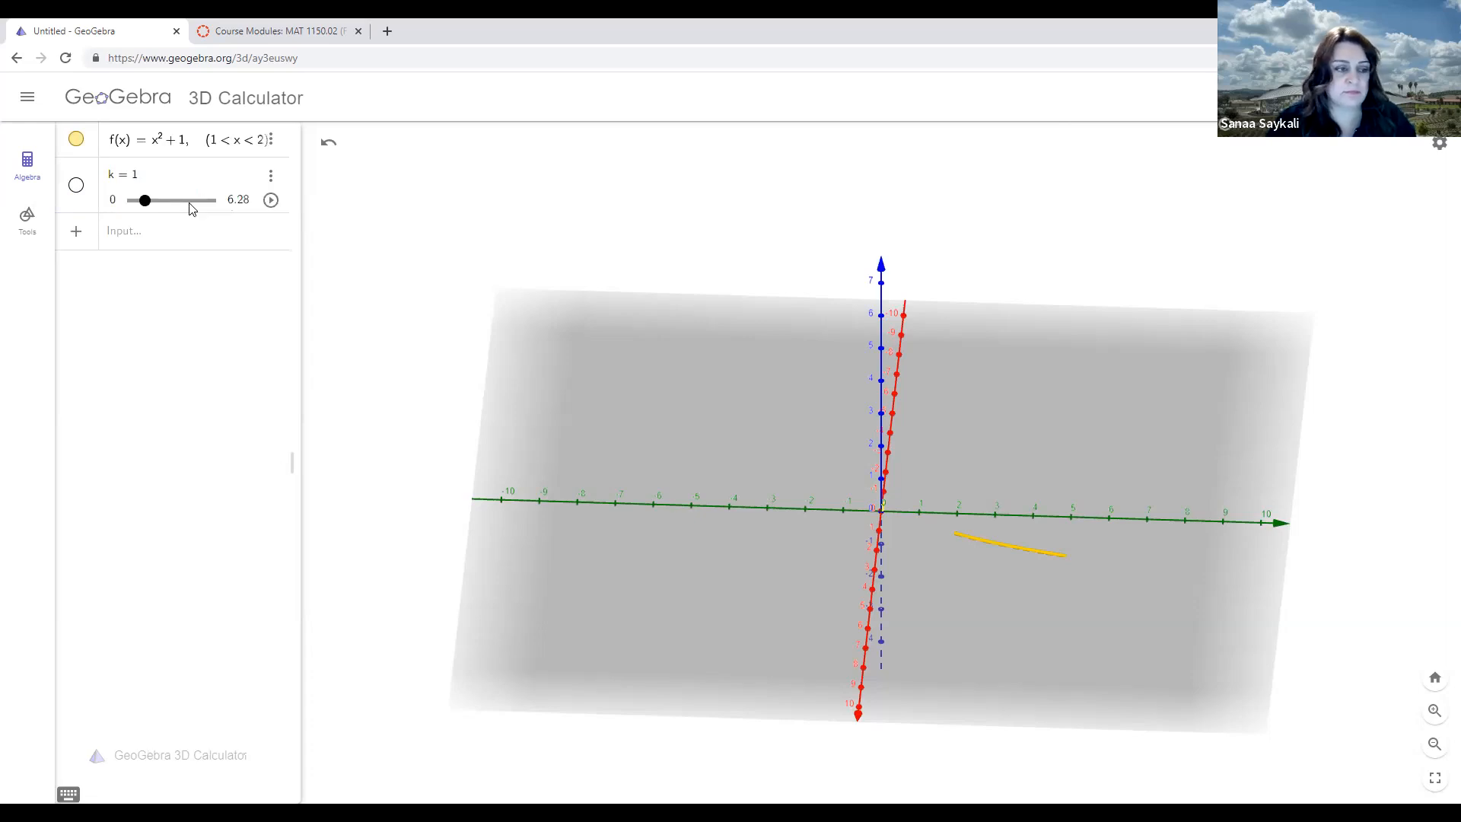
Create the surface of revolution of curve f about the x-axis with Surface(f, k, xAxis)
click(217, 243)
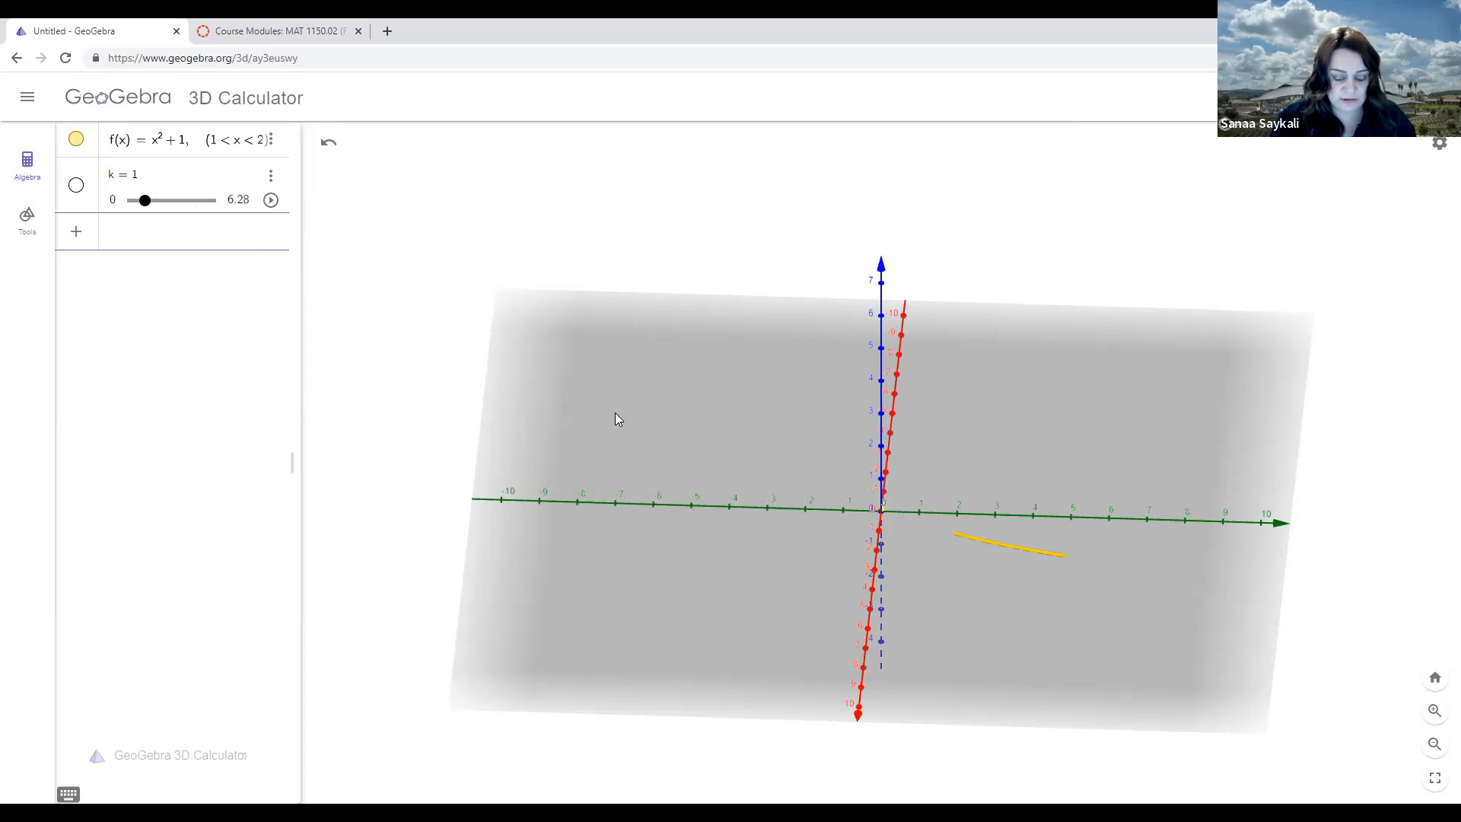
text(Surfa)
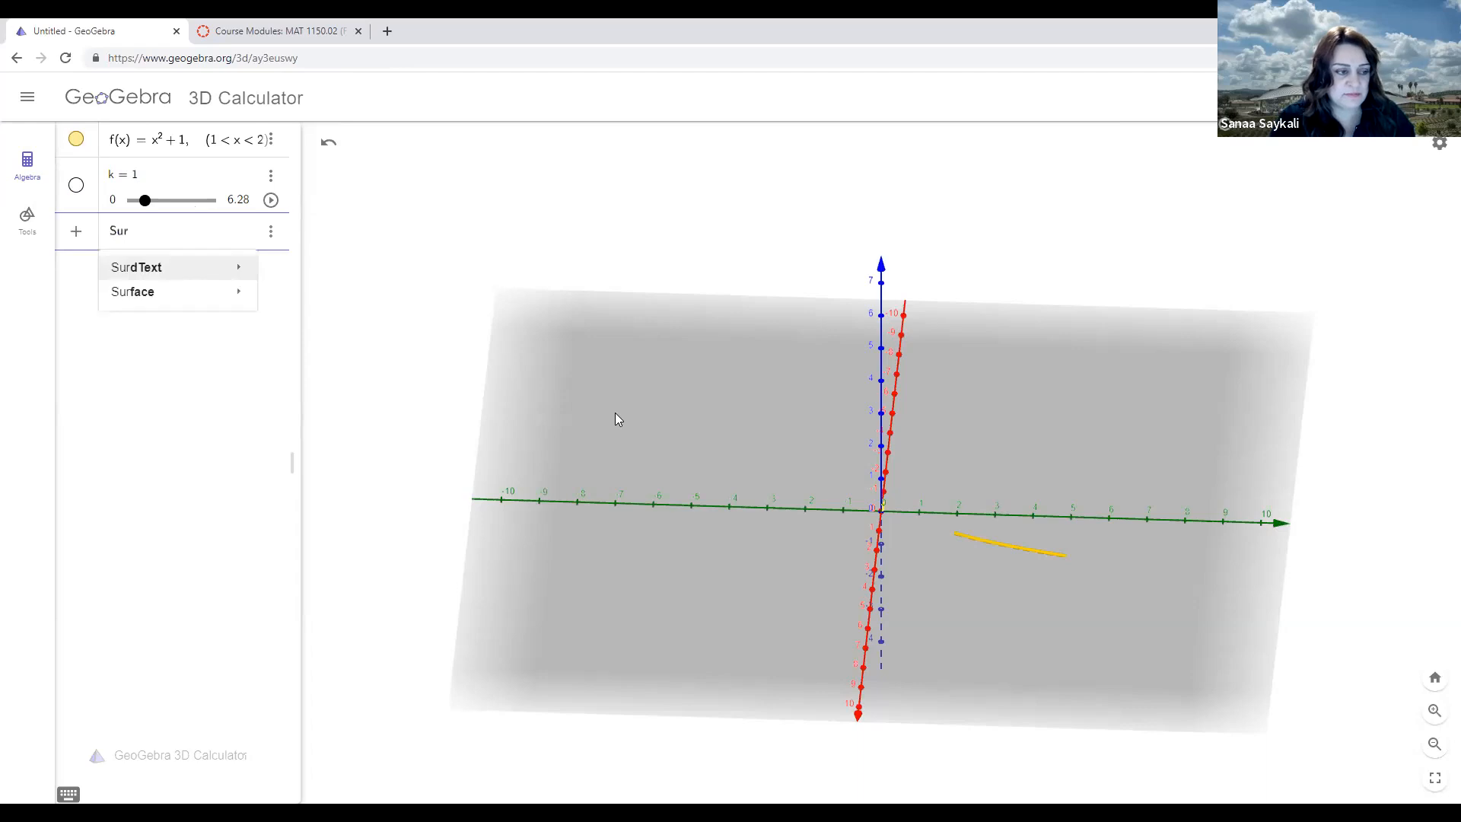
mouse_move(199, 267)
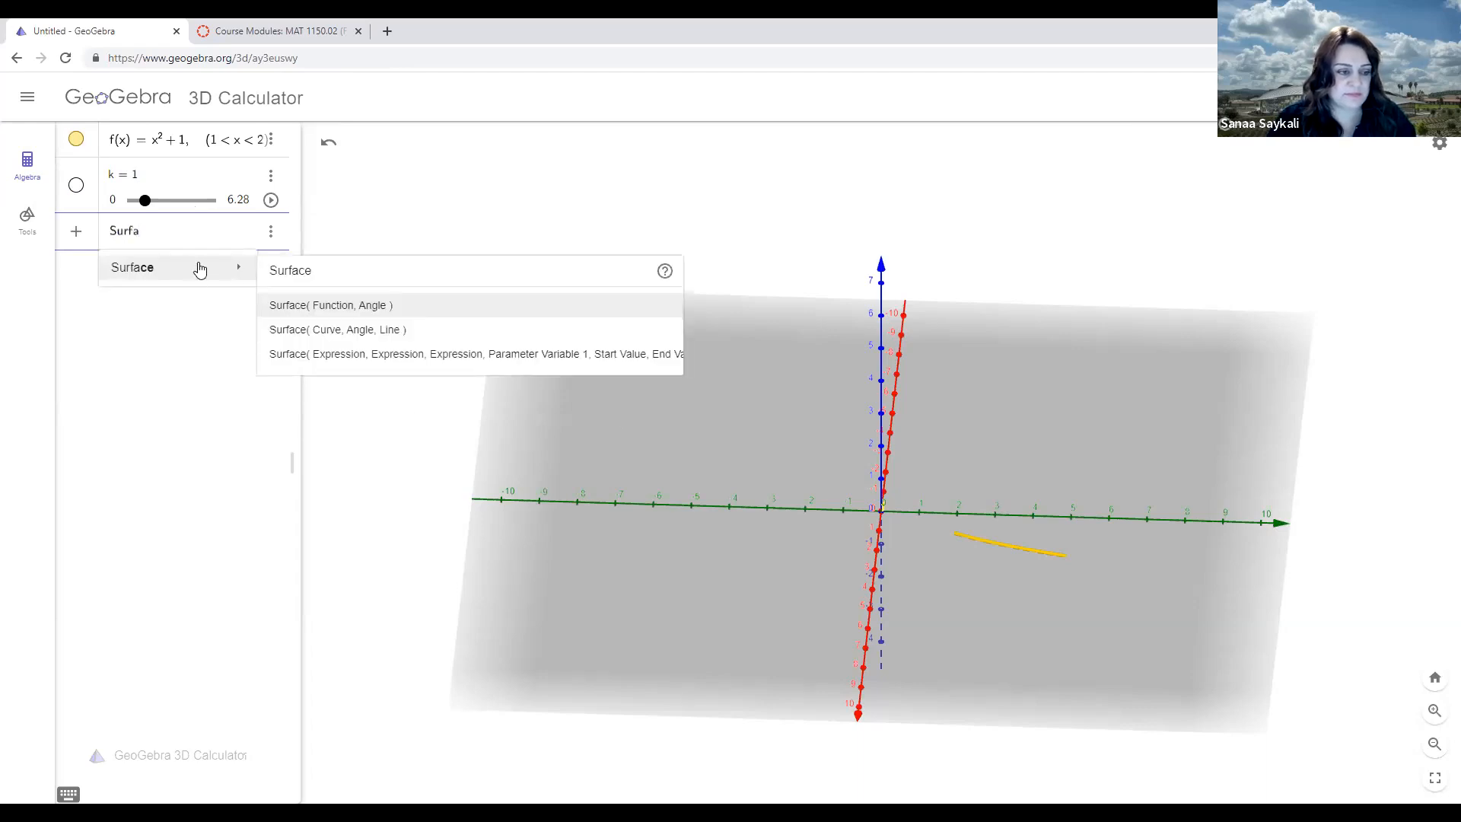
click(335, 331)
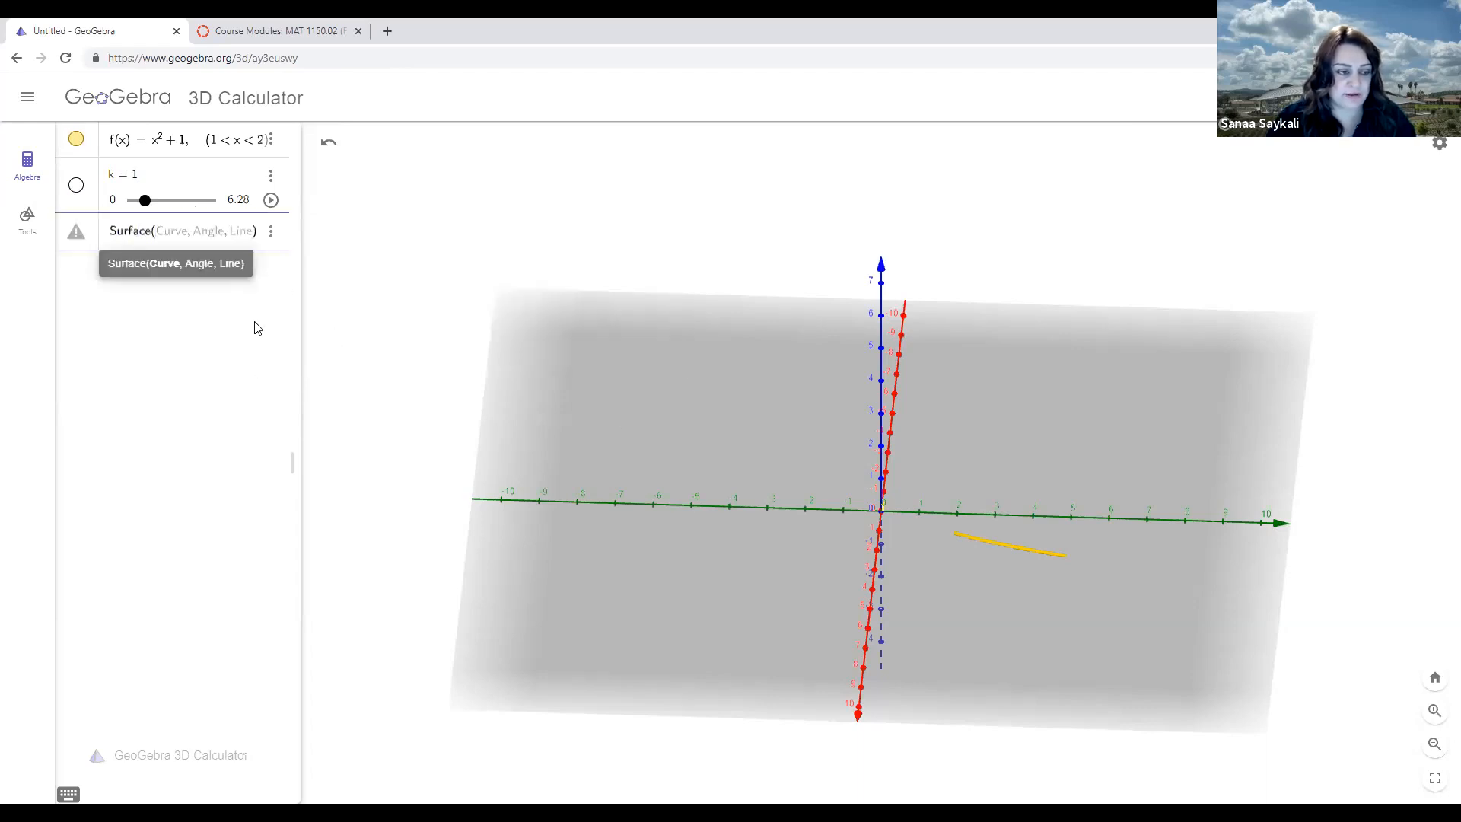
text(f, )
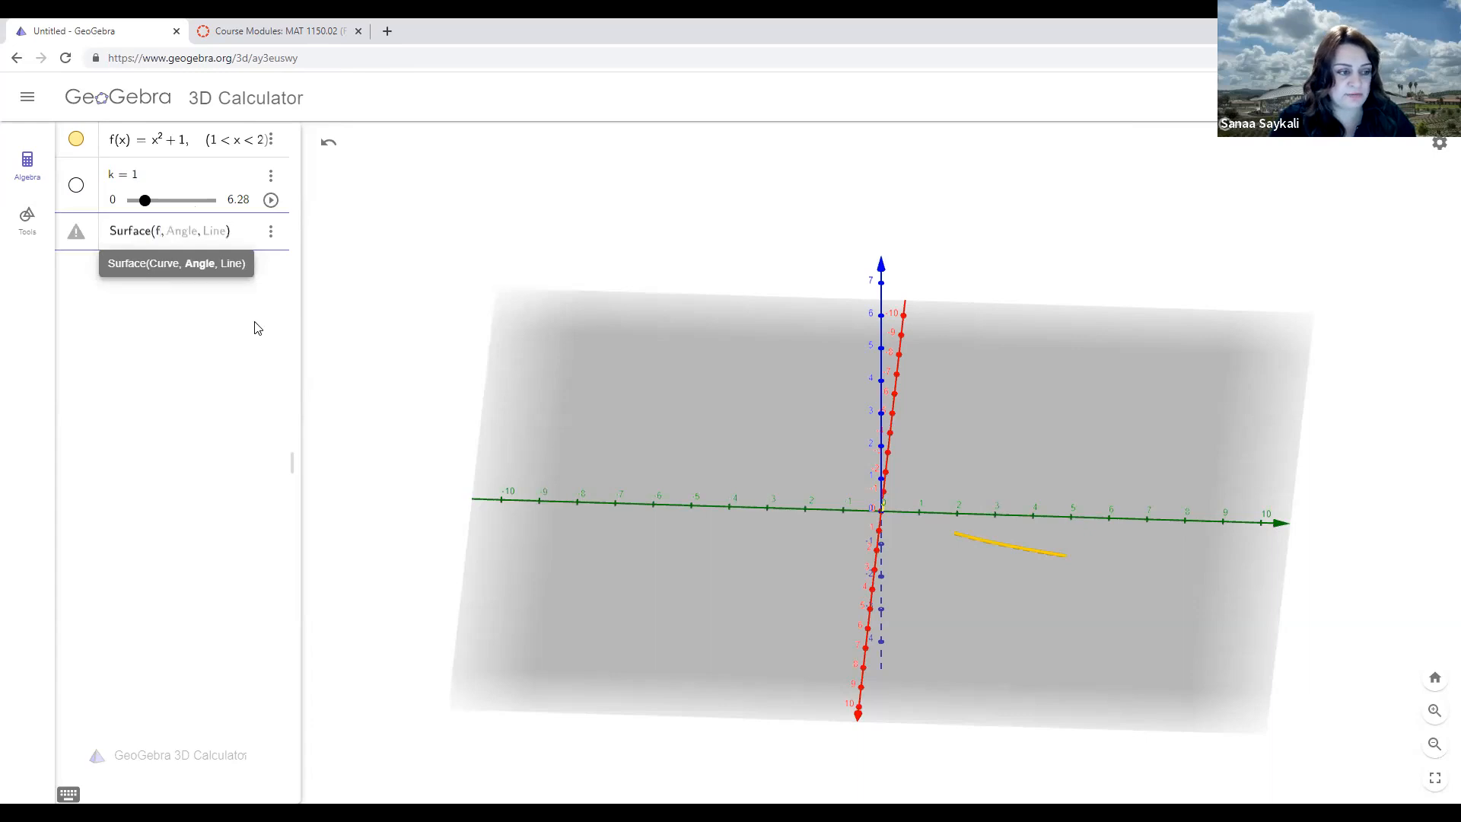
text(k, )
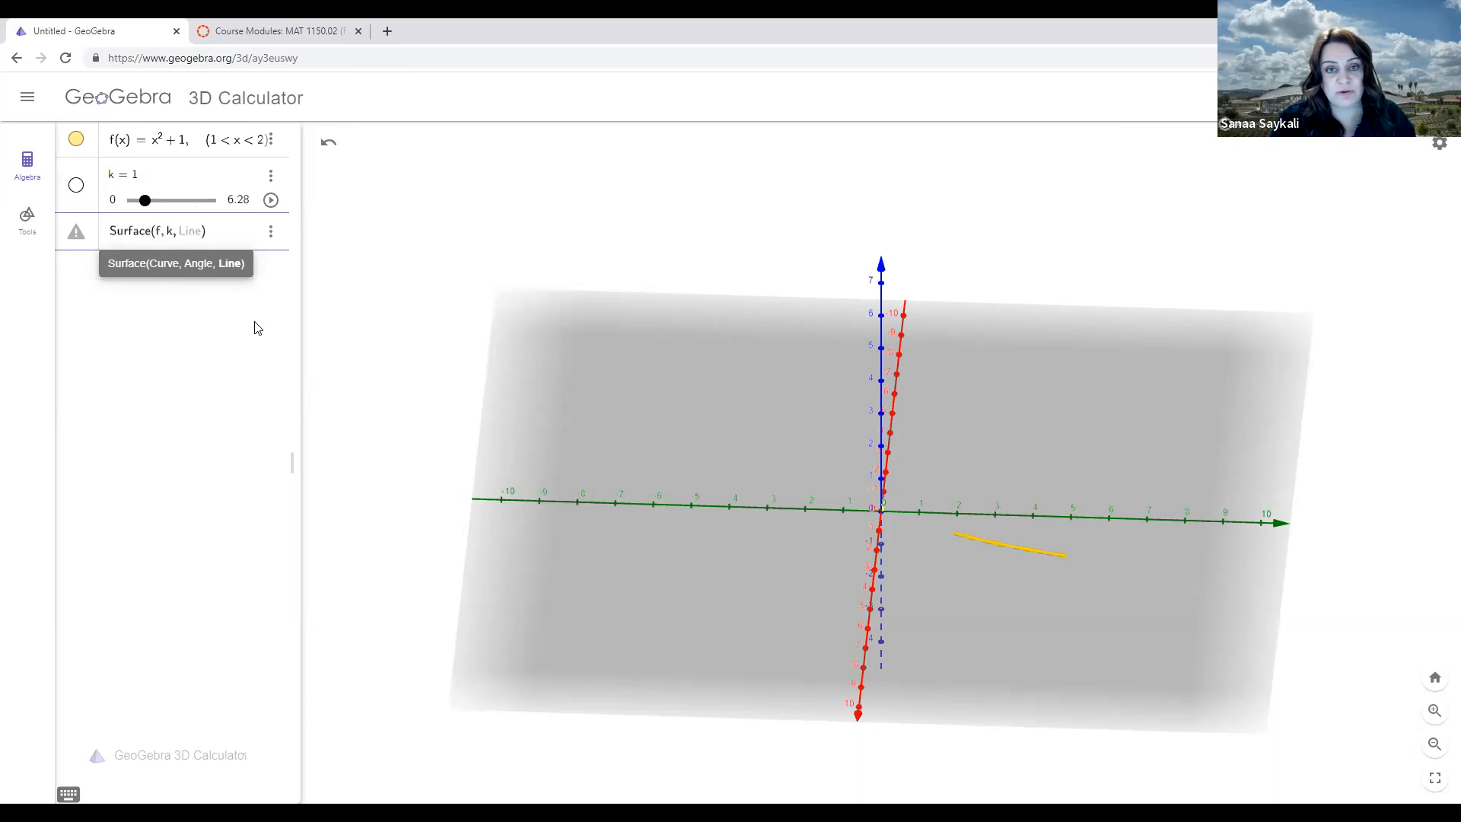
text(x)
text(Axis)
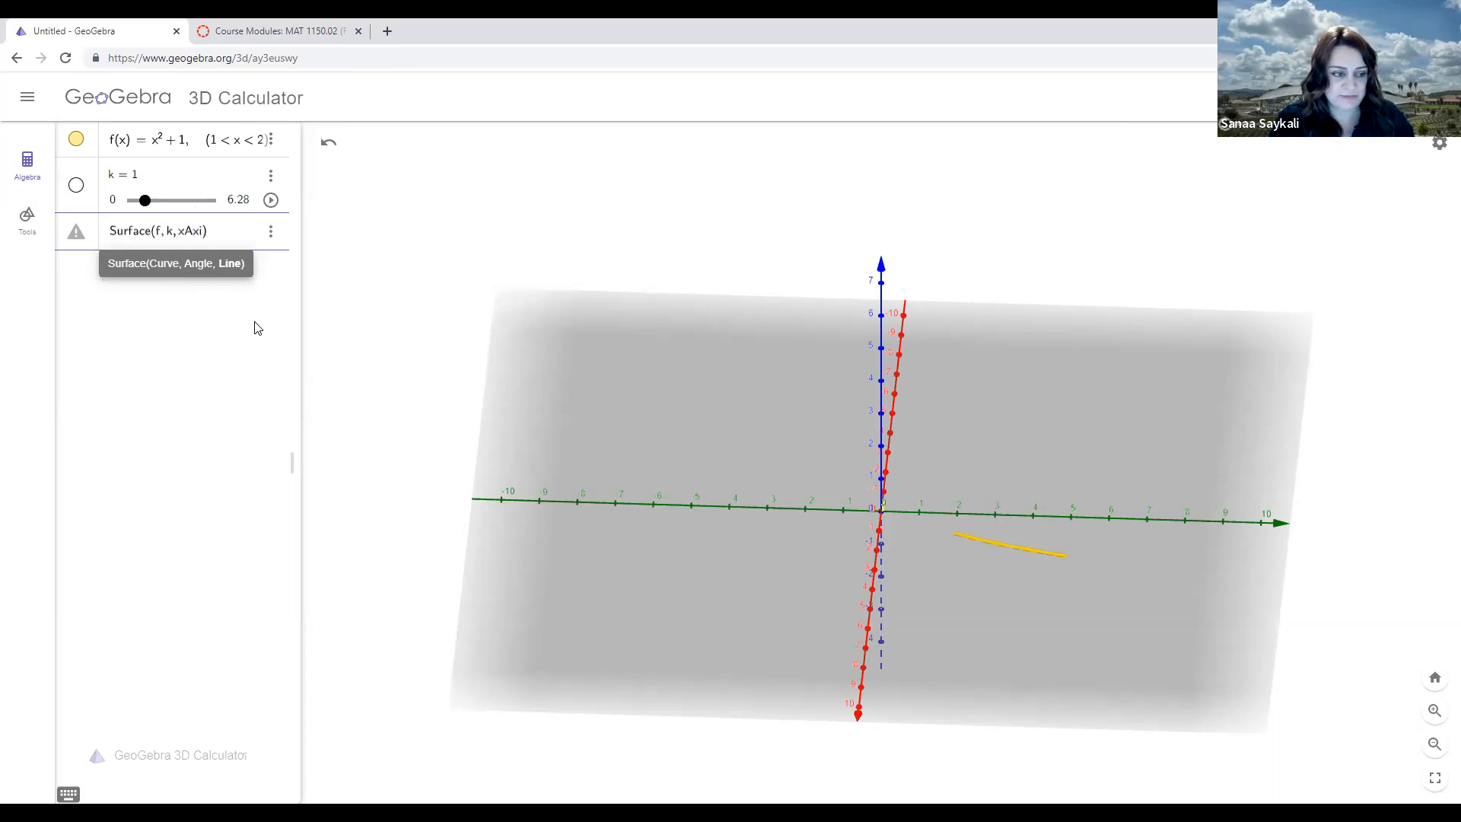
key(Return)
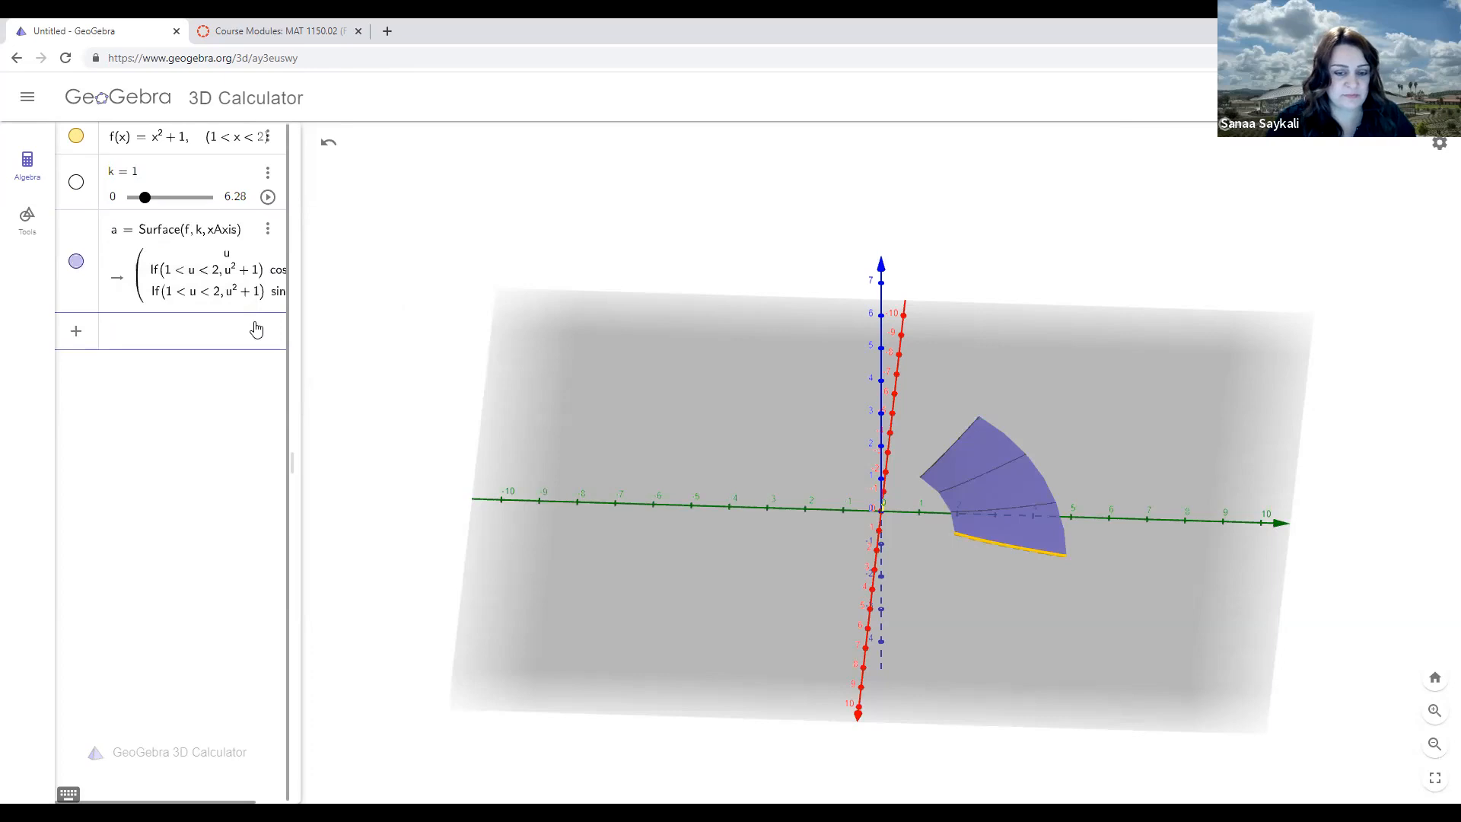
Animate slider k to examine the surface revolving about the x-axis from different angles, and pause the animation
click(268, 198)
drag(698, 455, 741, 482)
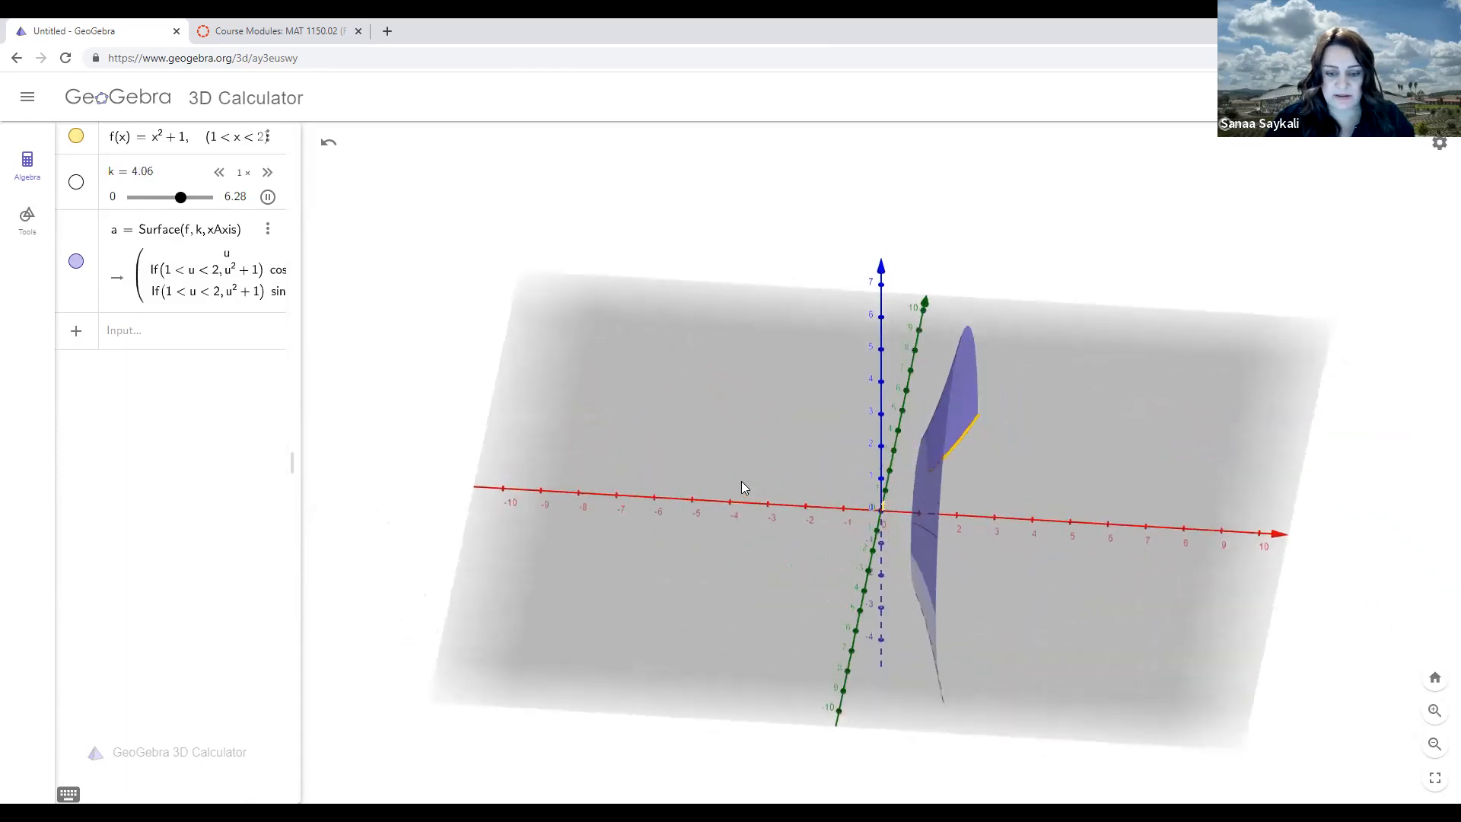
drag(729, 561, 651, 531)
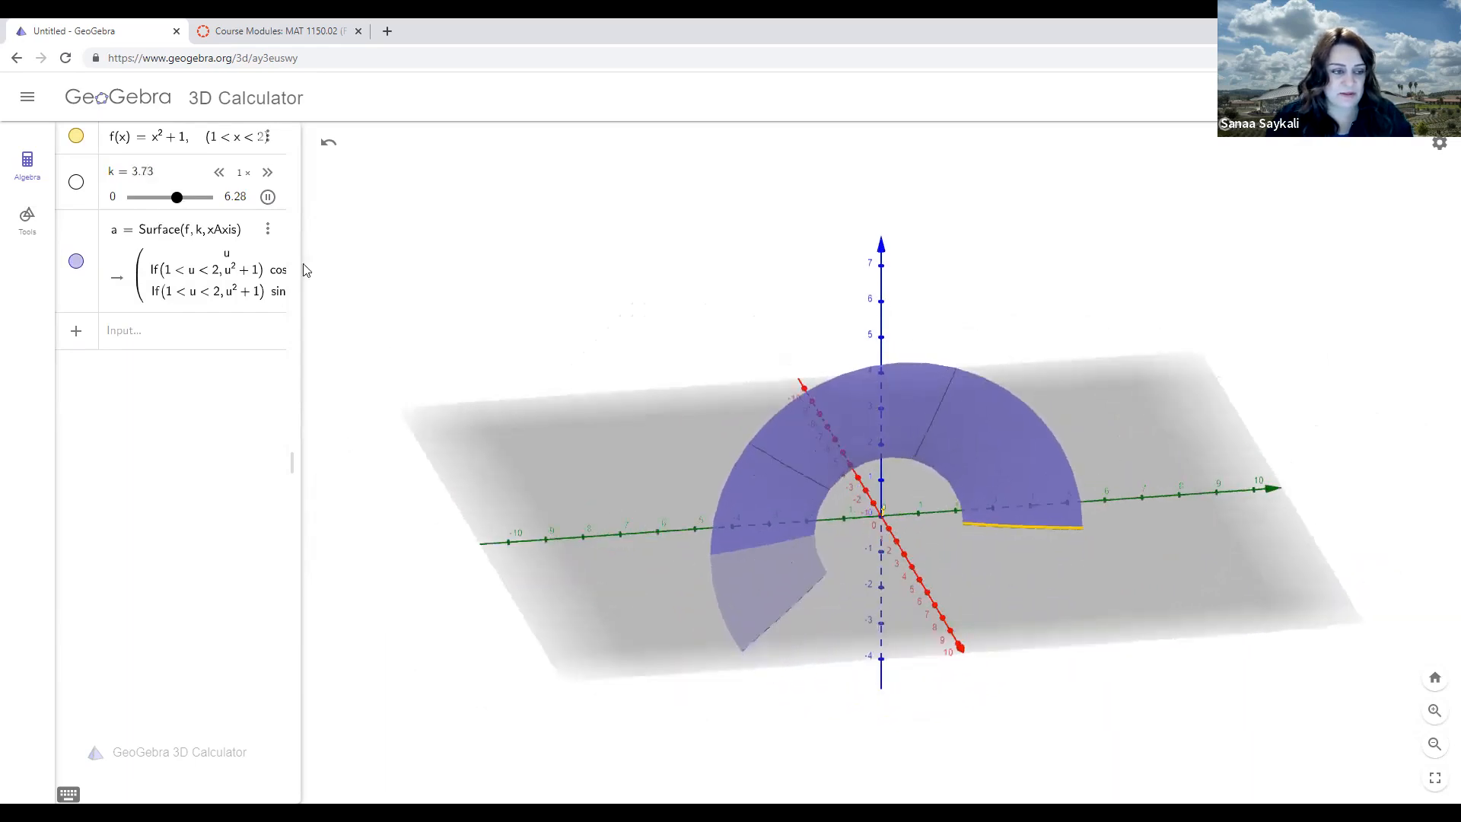
click(268, 198)
Create a second surface of revolution of f, about the y-axis, with Surface(f, k, yAxis)
click(210, 330)
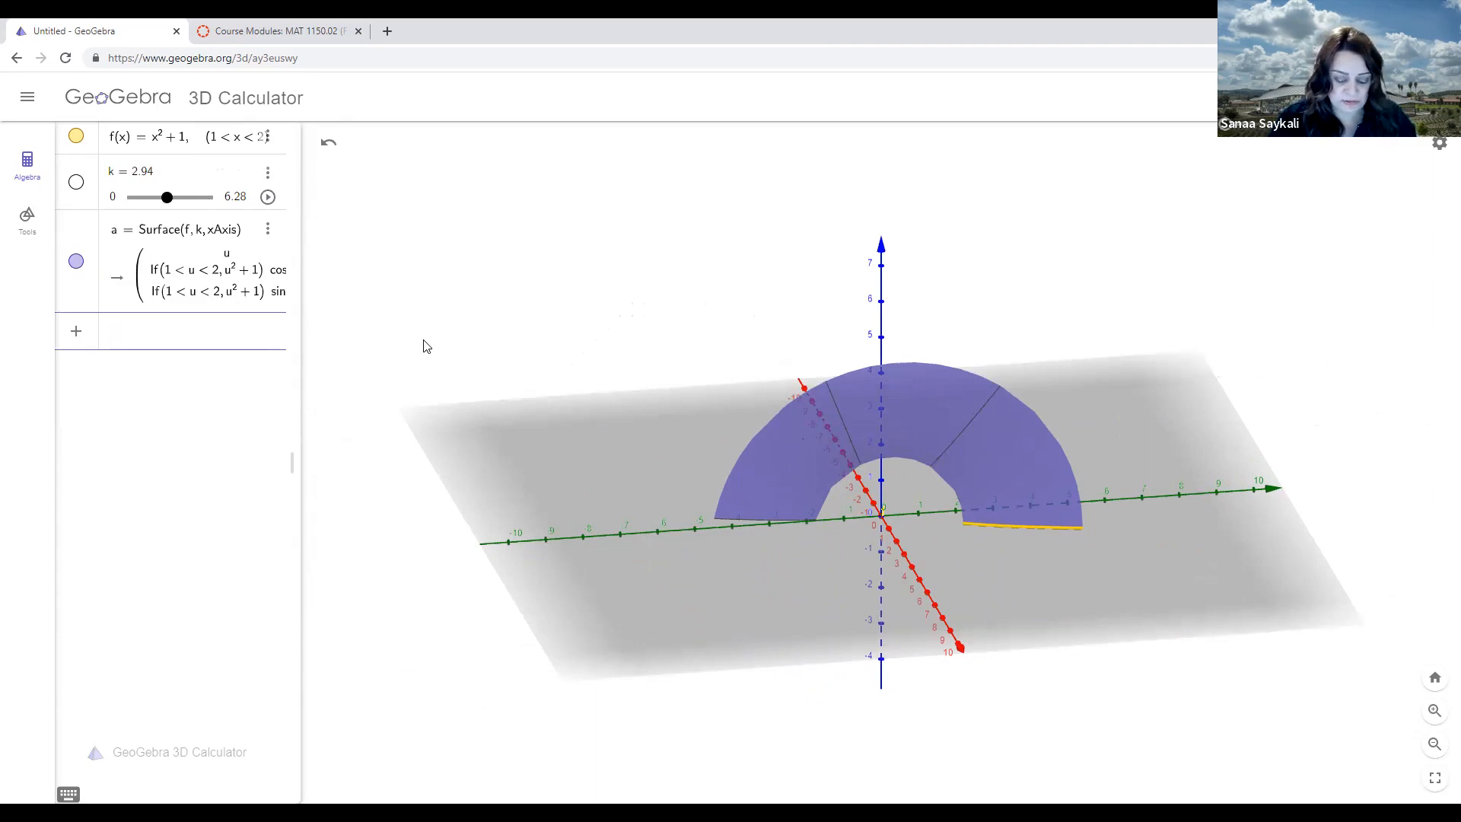
text(Surf)
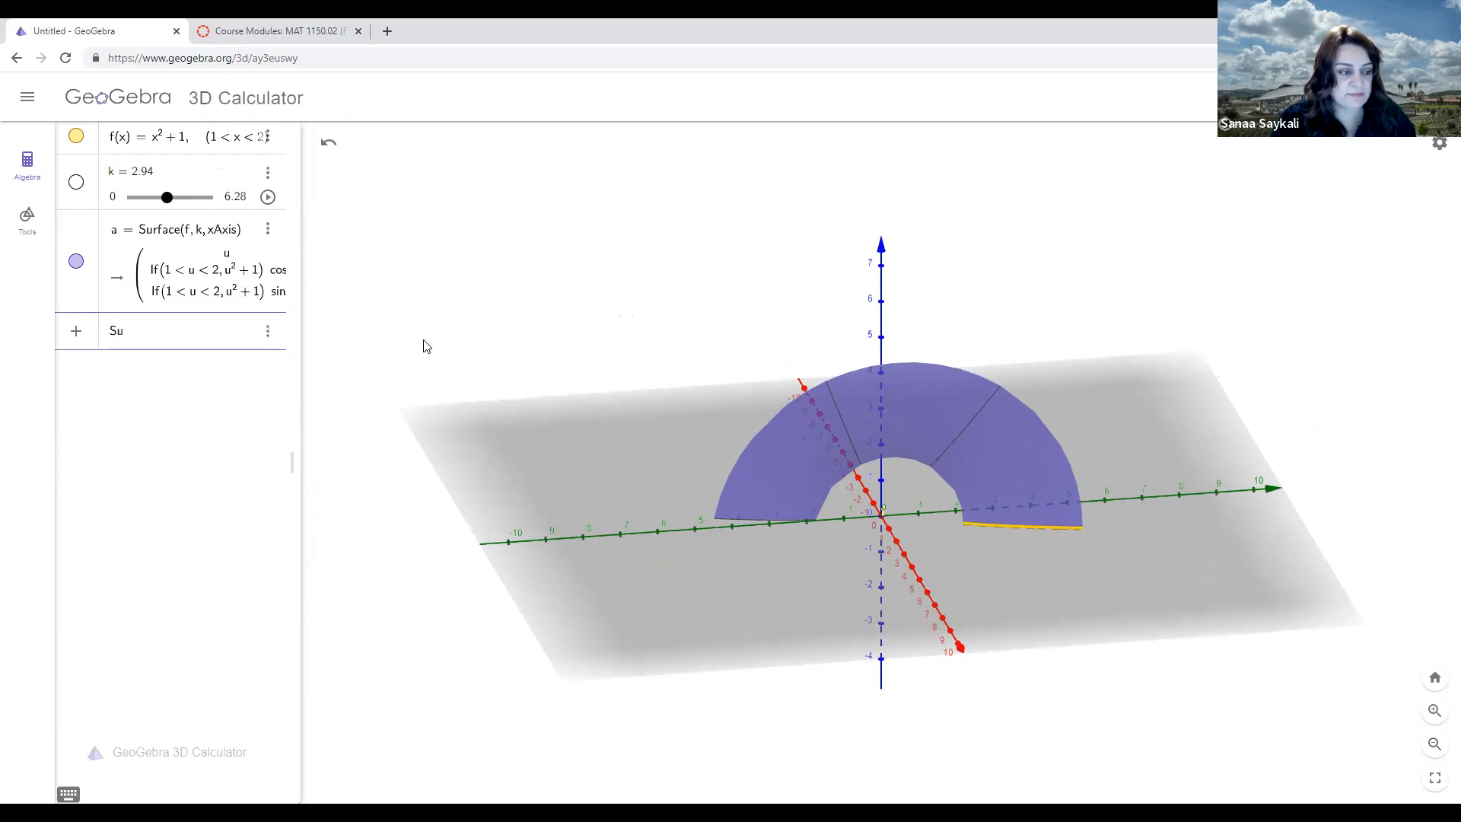
mouse_move(211, 368)
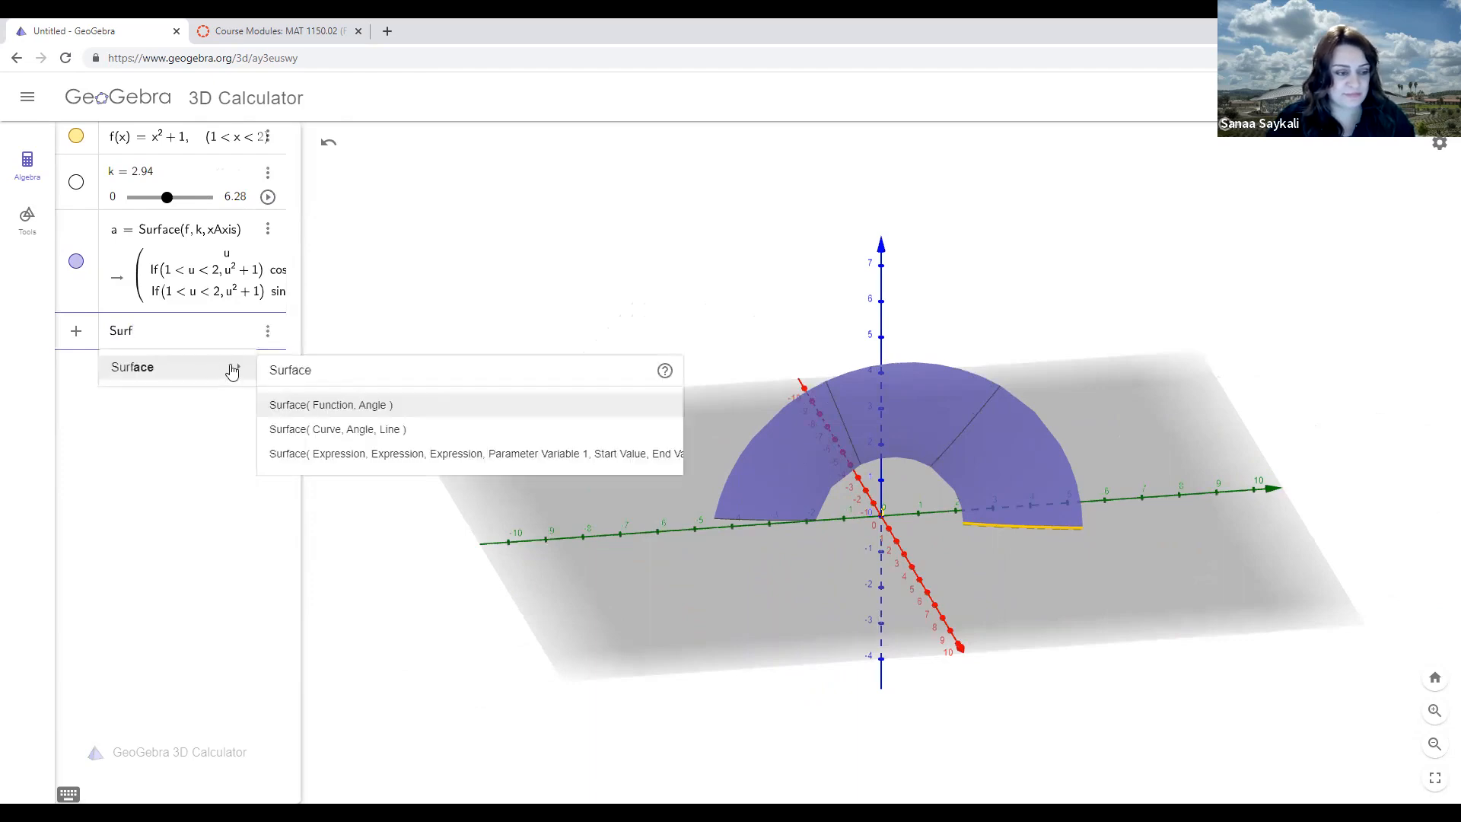
click(342, 432)
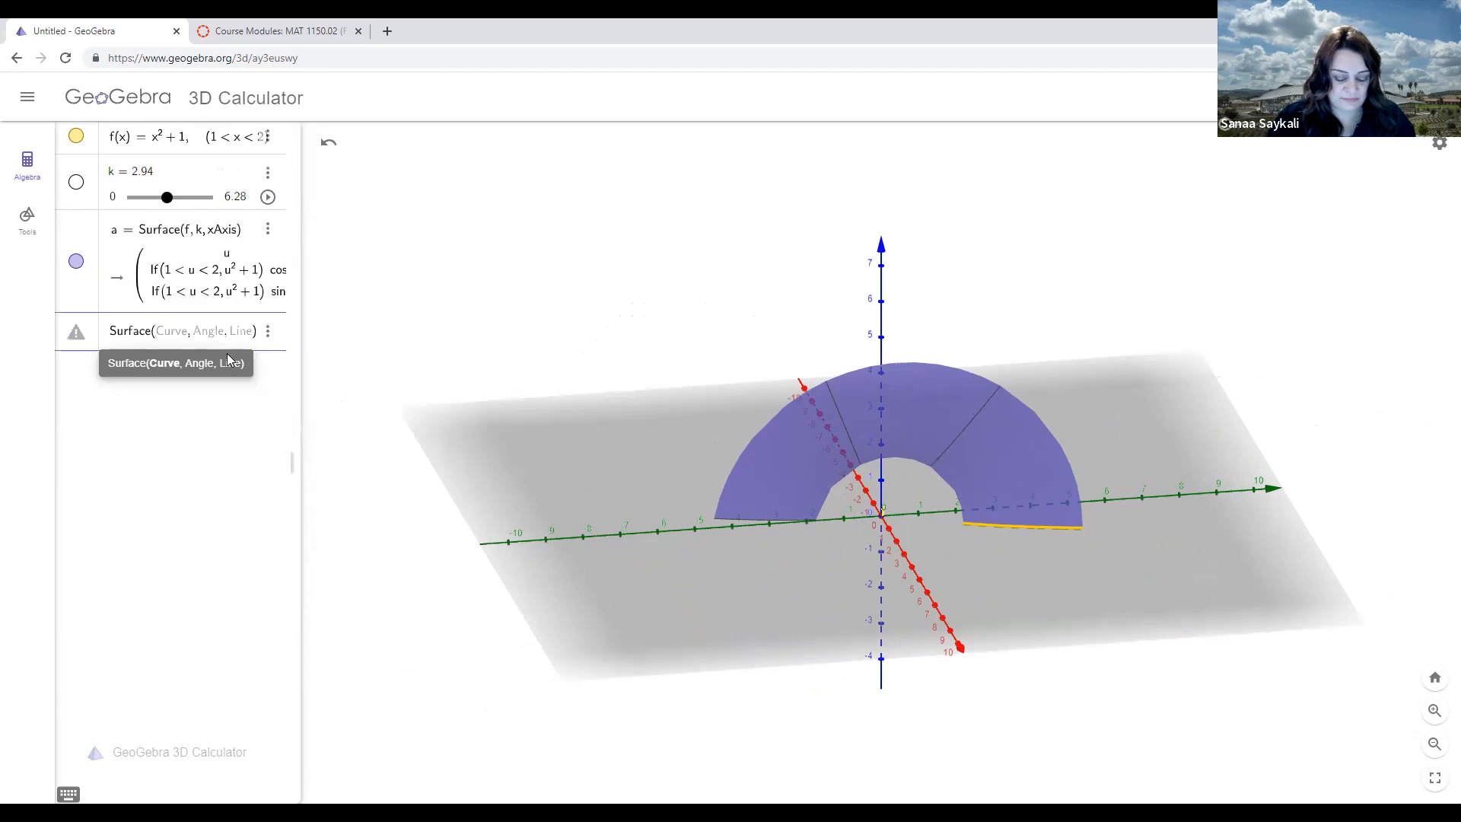
text(f, k, )
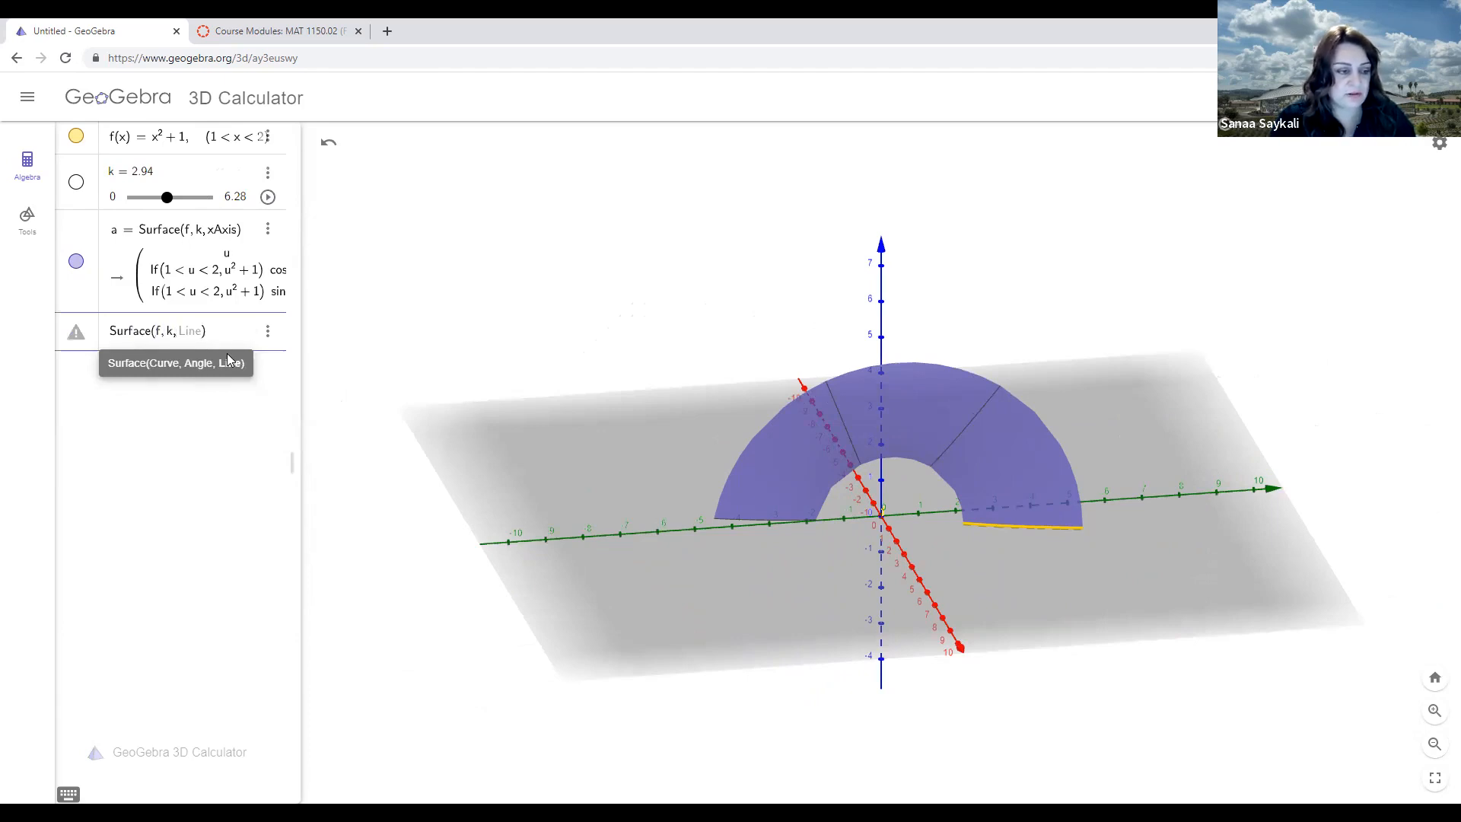
text(y)
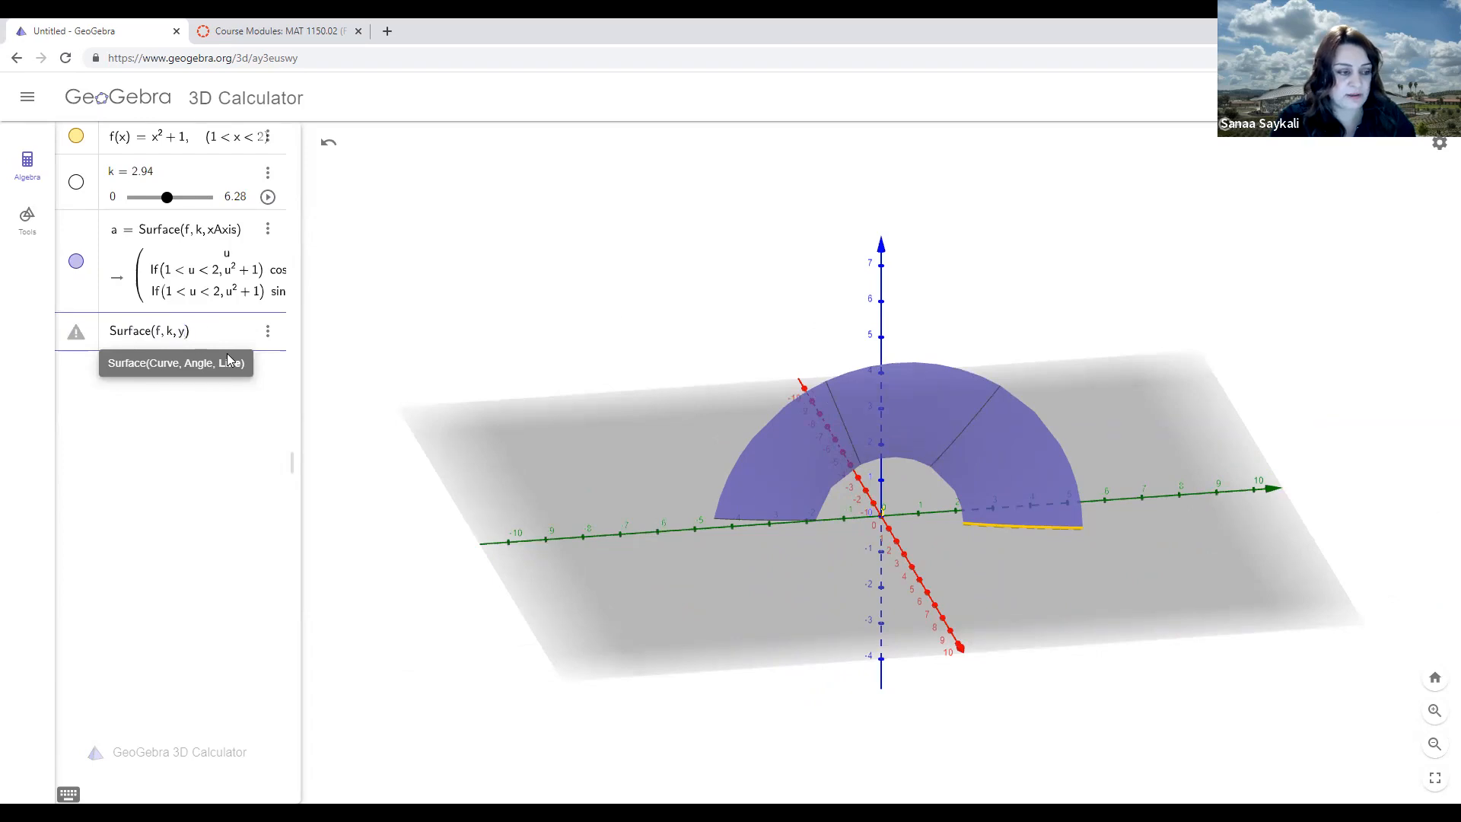
text(A)
text(xis)
key(Return)
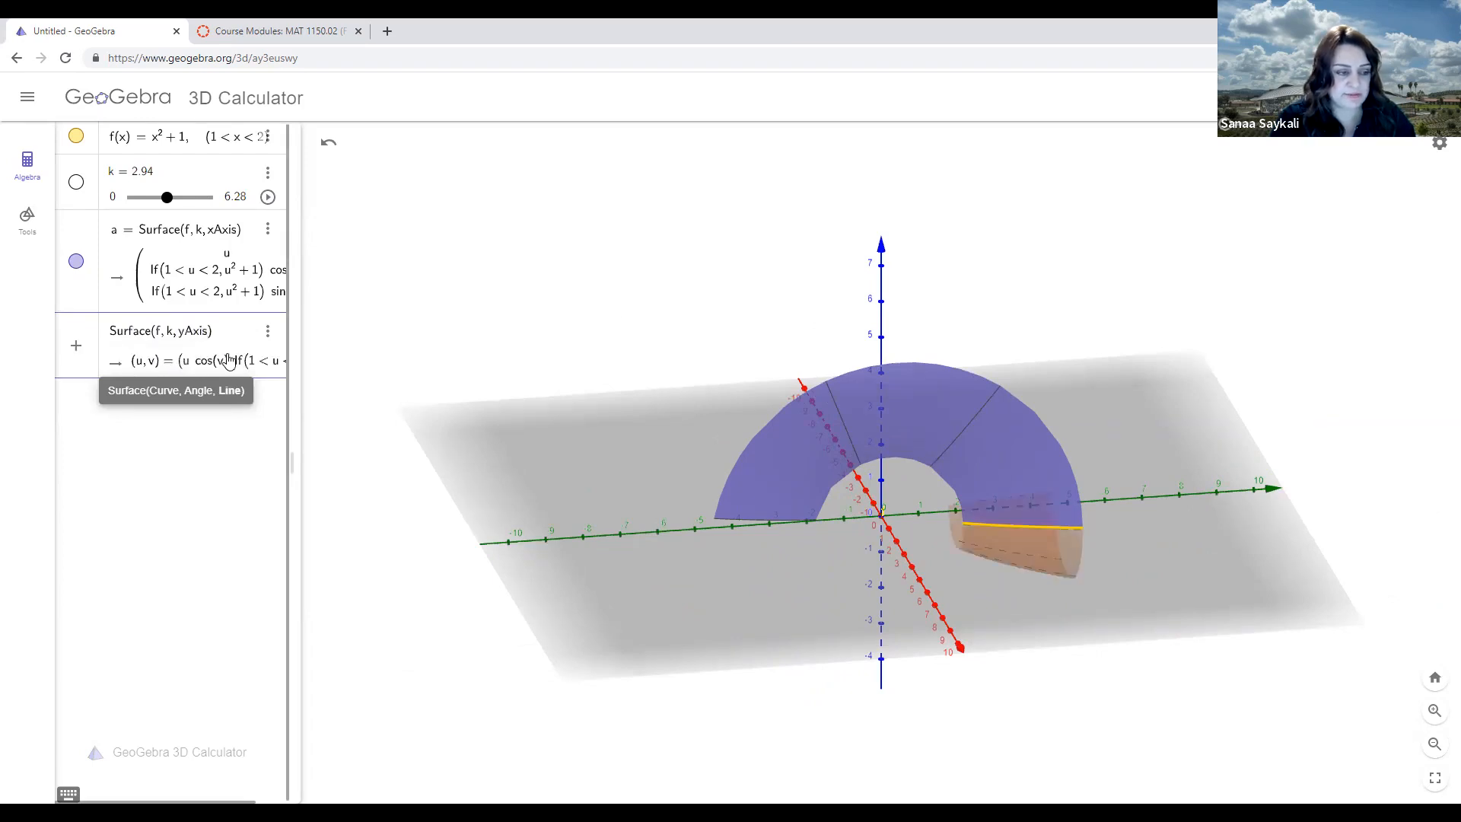
Hide the x-axis surface a and animate slider k to show curve f revolving about the y-axis
click(76, 266)
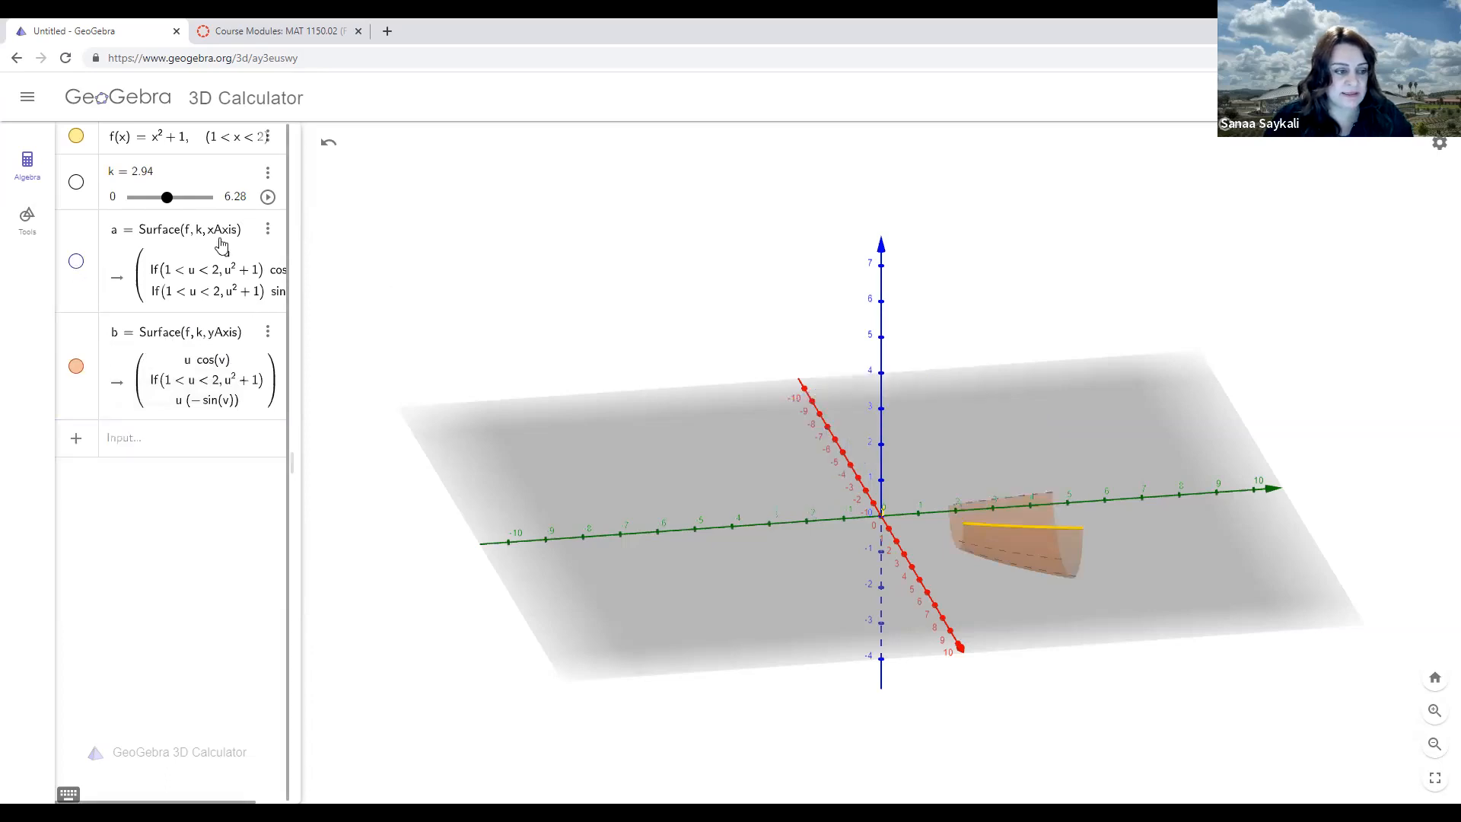
click(267, 197)
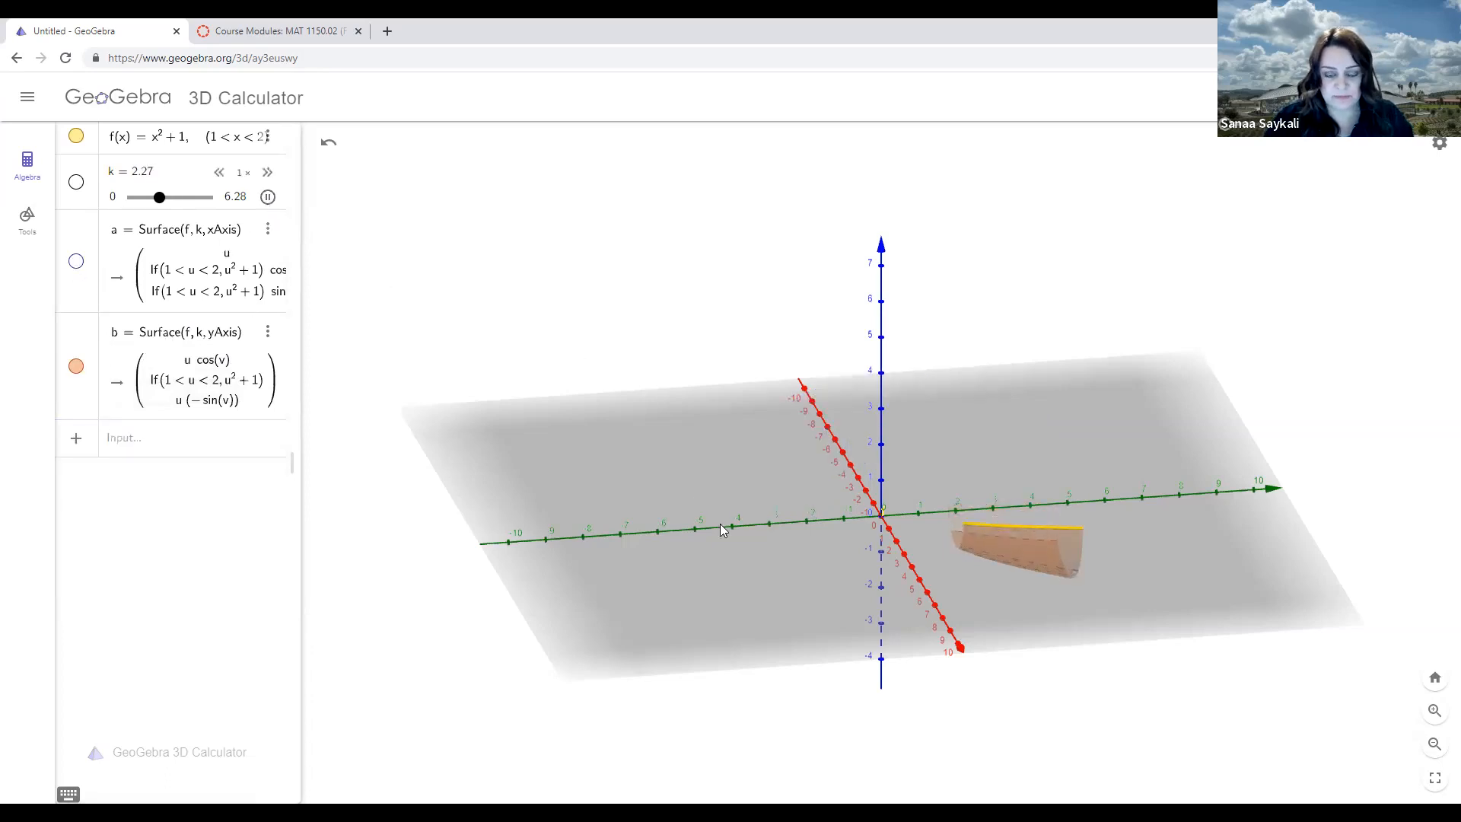
drag(711, 523, 657, 513)
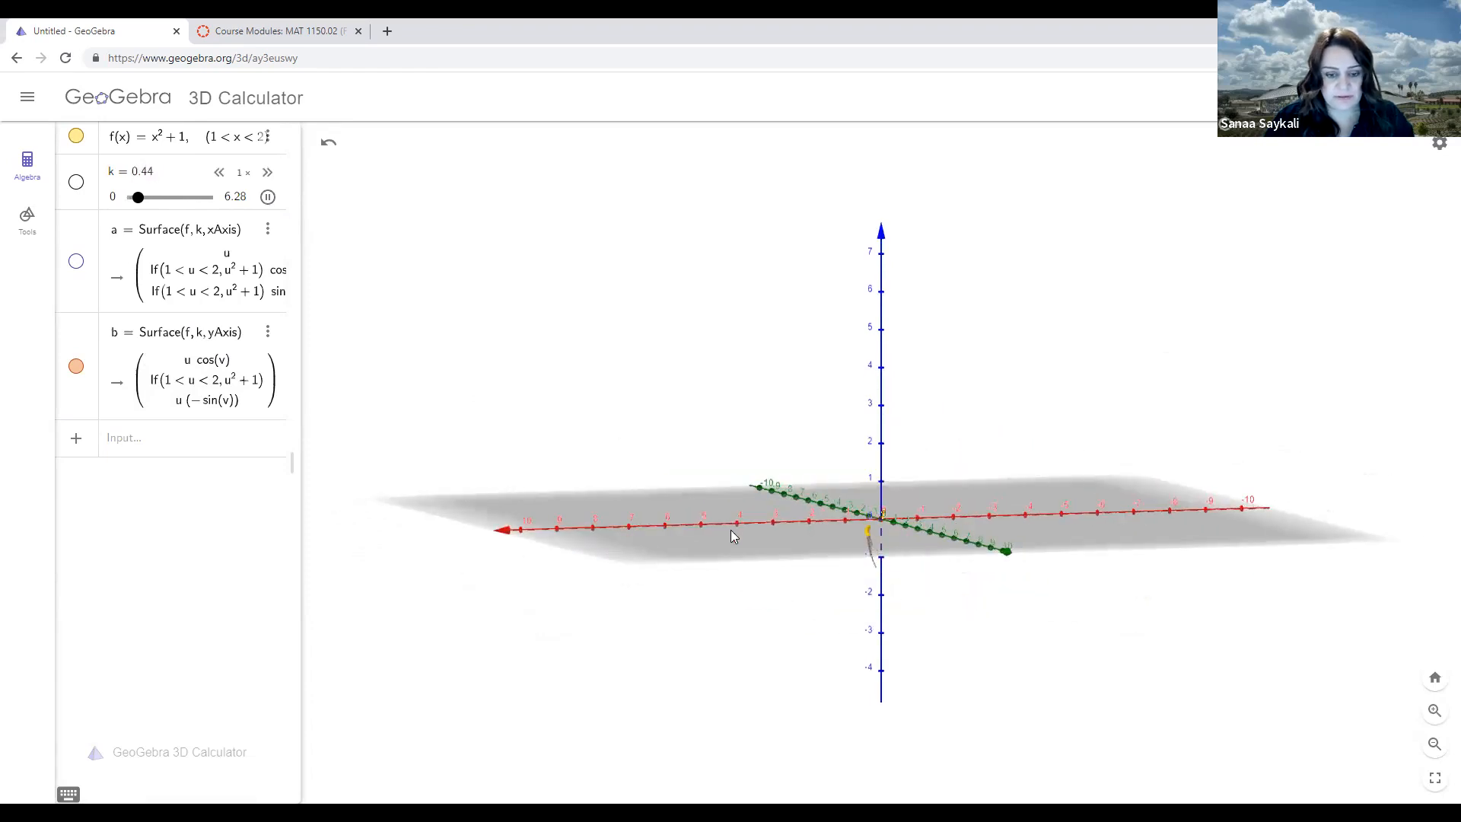
Examine the y-axis surface b from several angles while slider k animates, and pause the animation
drag(743, 545, 805, 576)
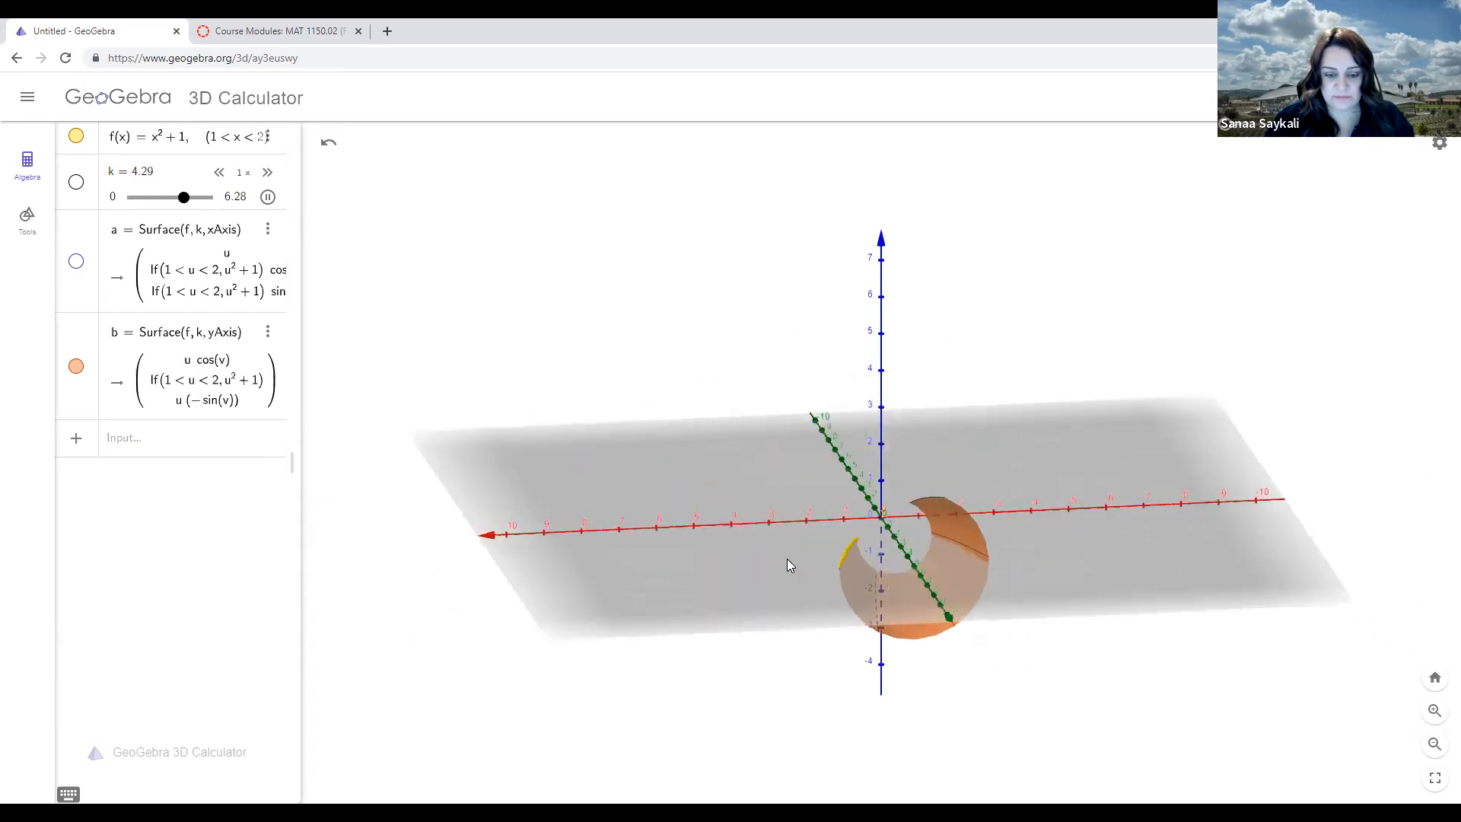
click(787, 557)
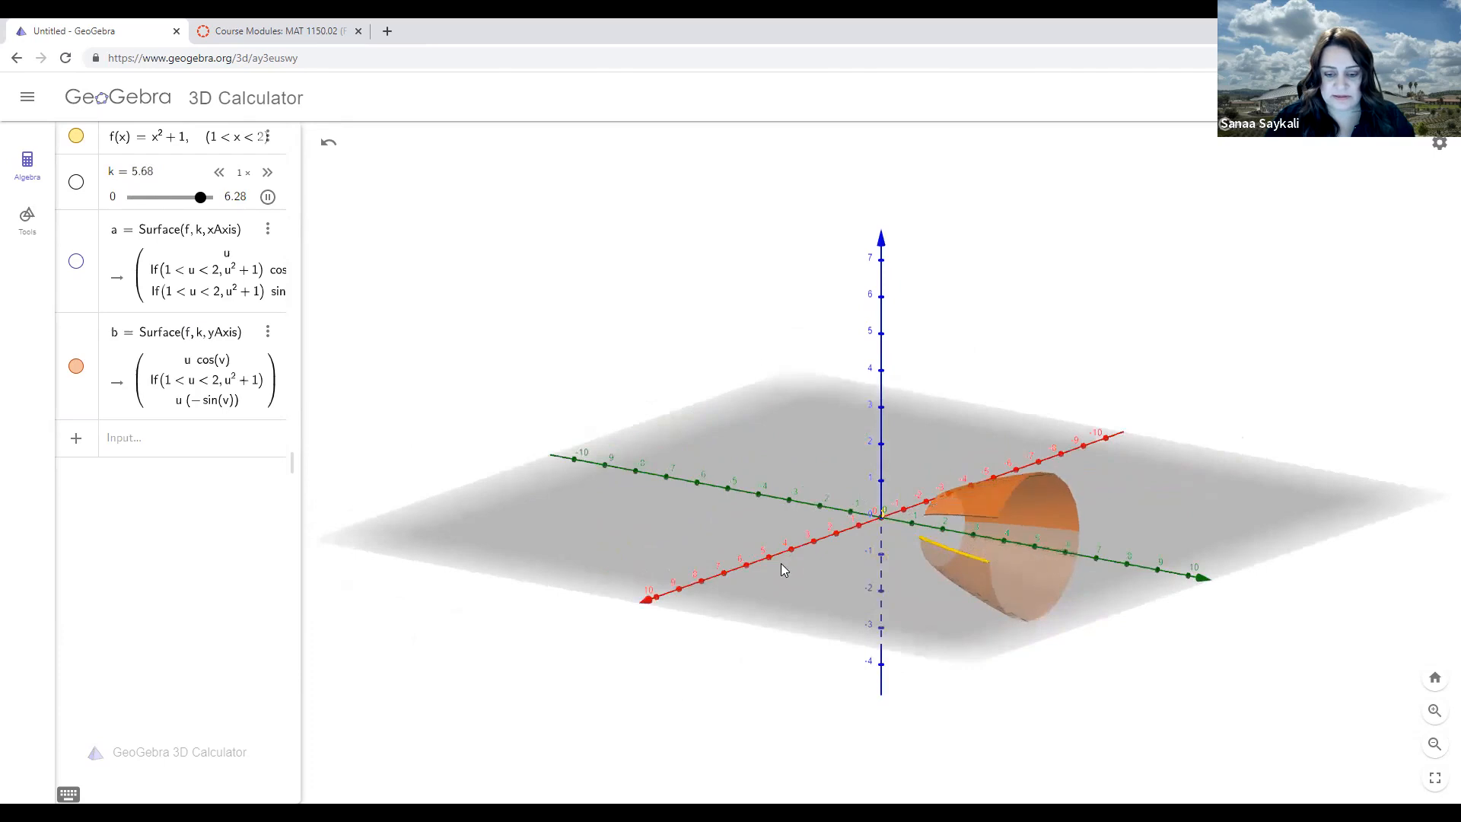
drag(781, 563, 776, 563)
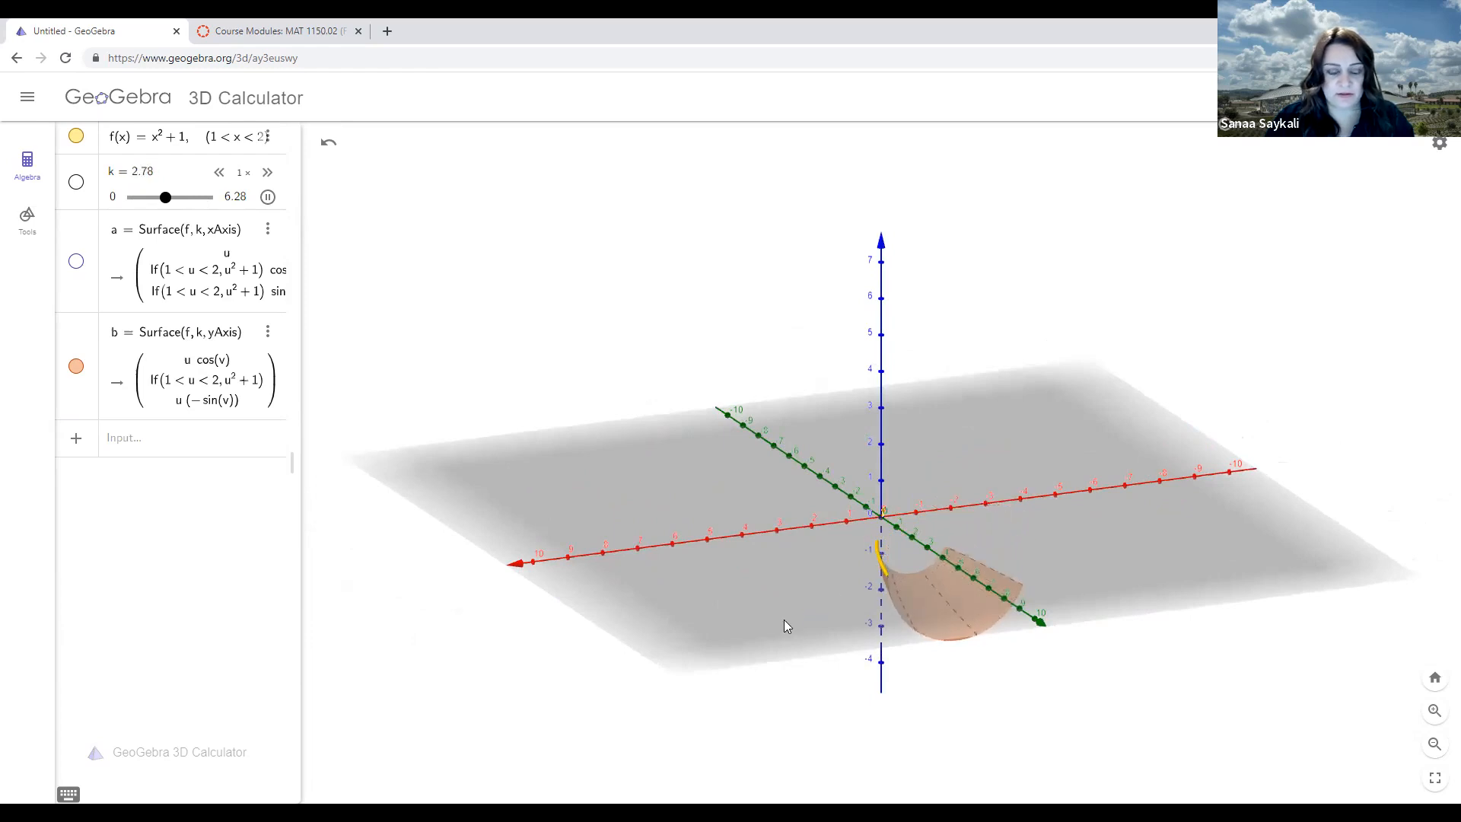
drag(684, 589, 672, 580)
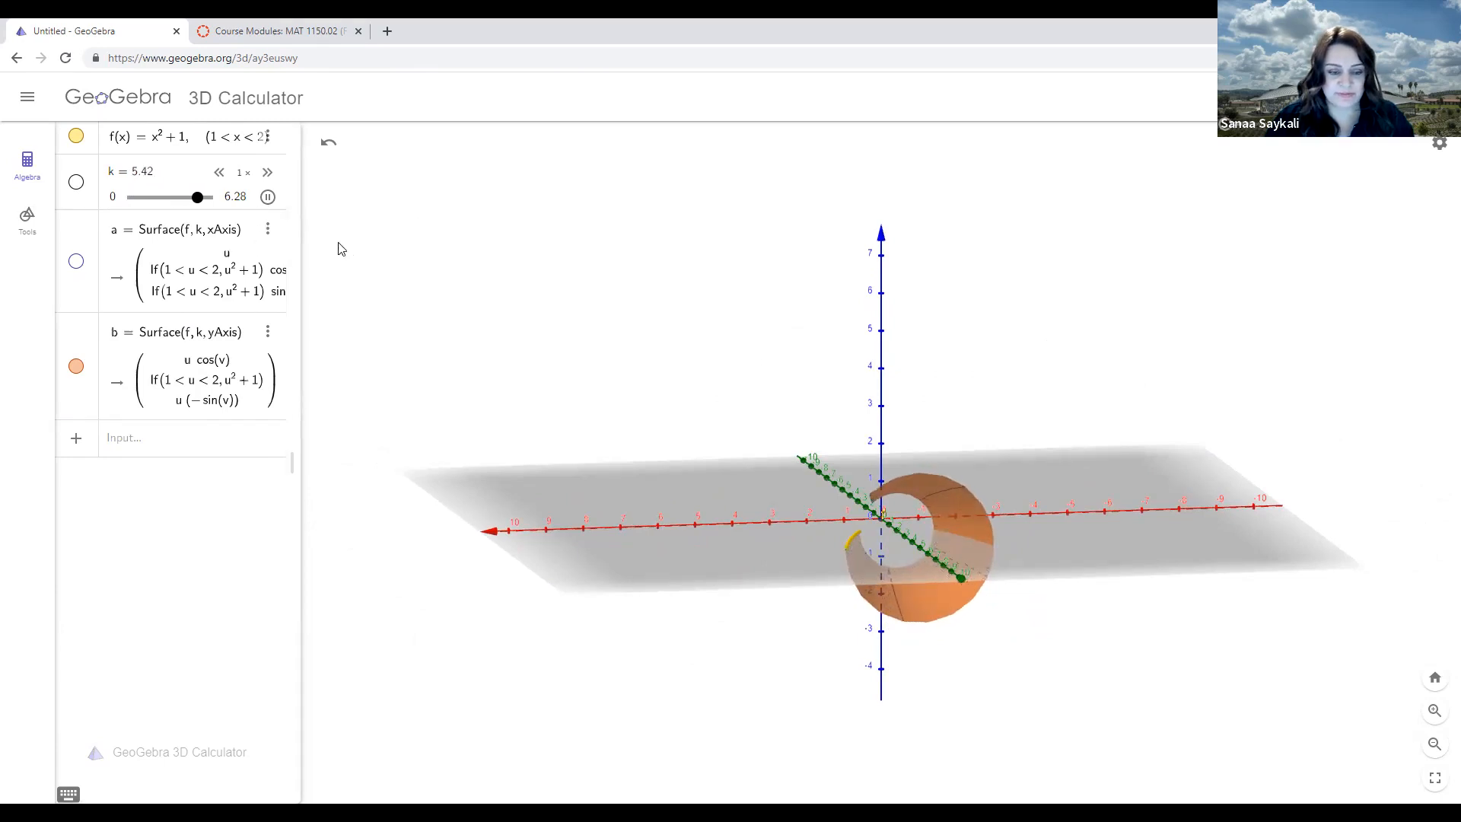
click(268, 197)
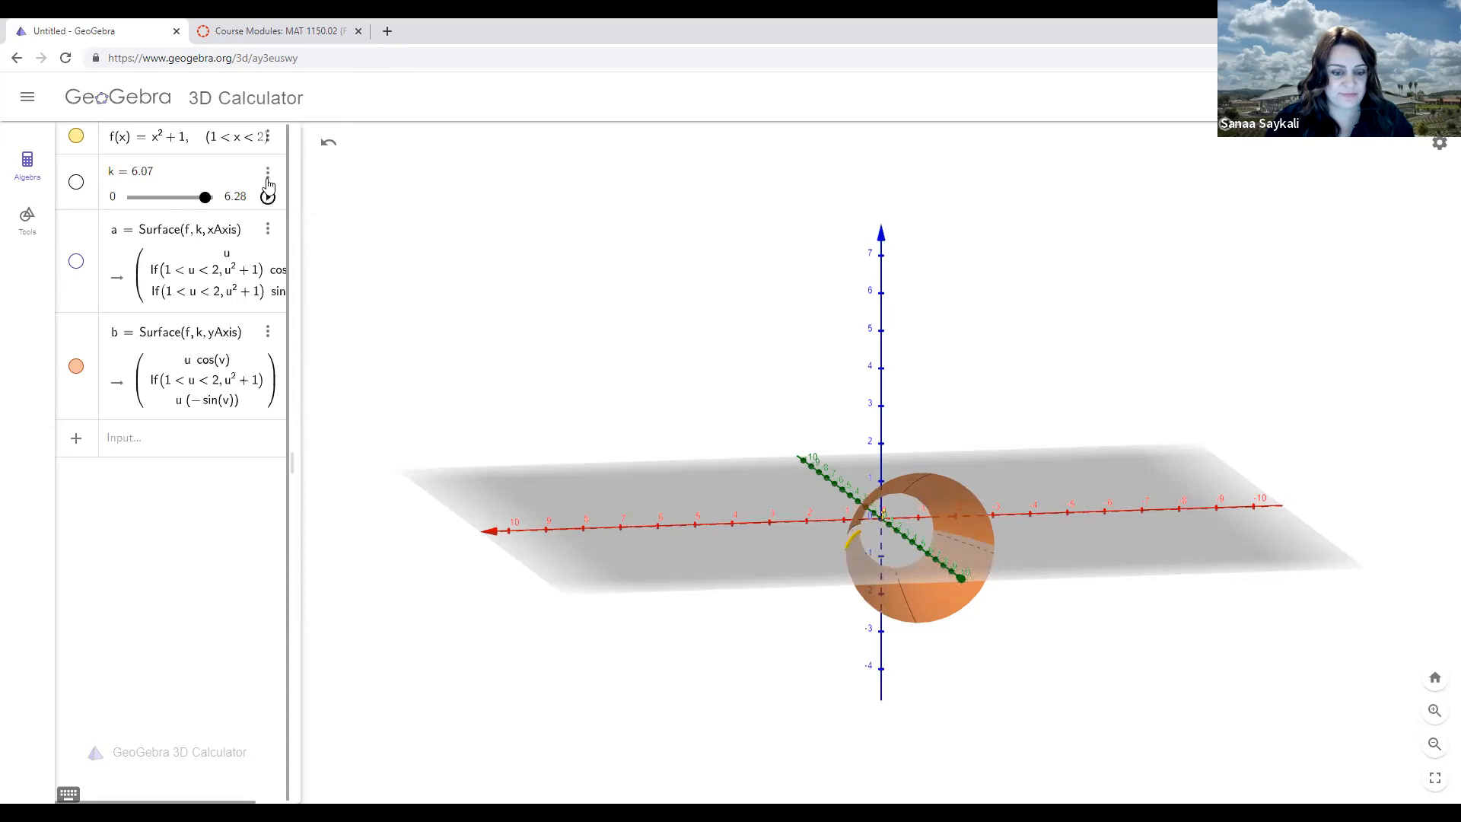
Share the 3D construction and copy its embed code to the clipboard
click(26, 101)
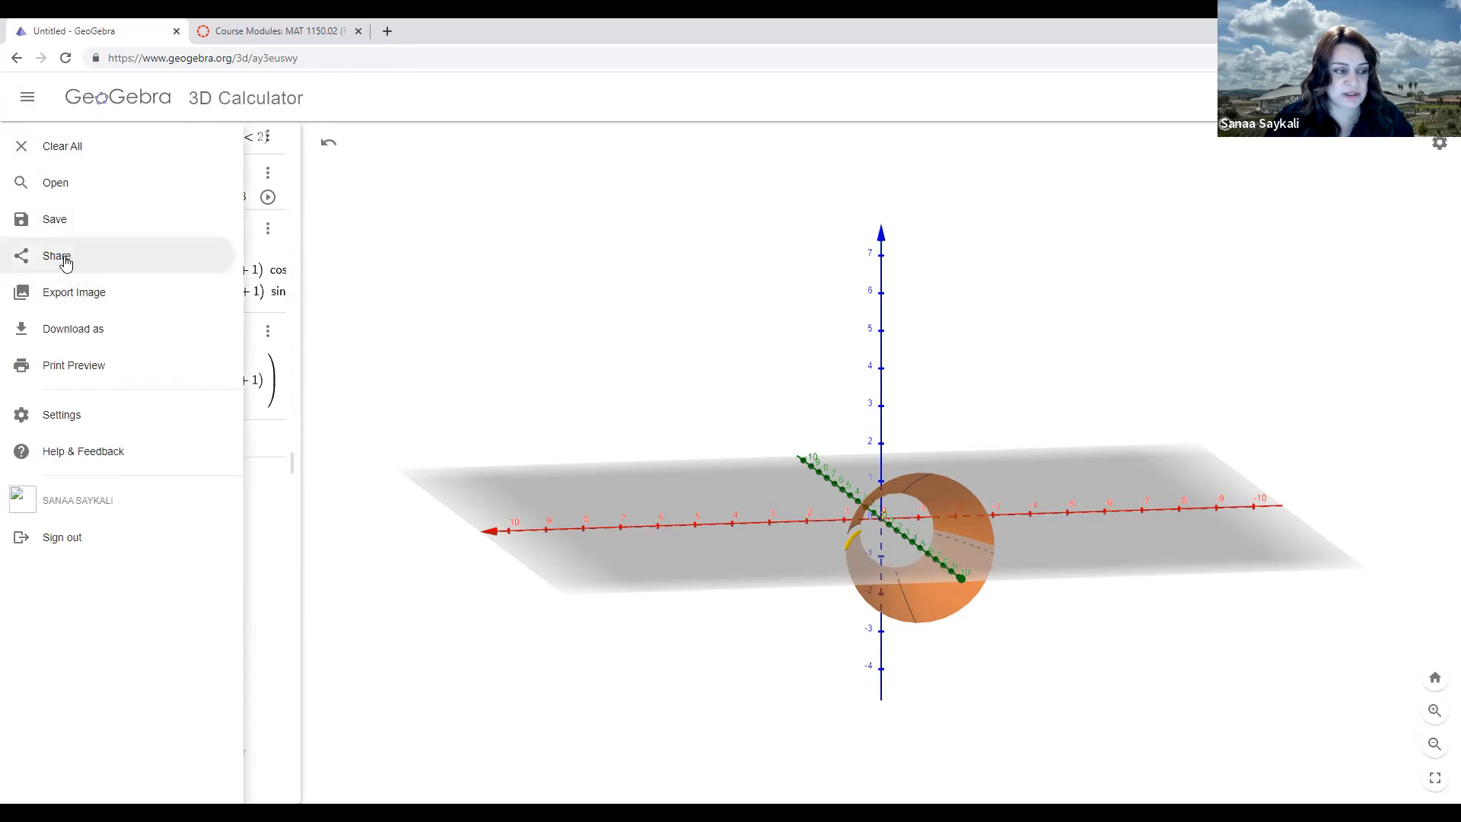
click(64, 258)
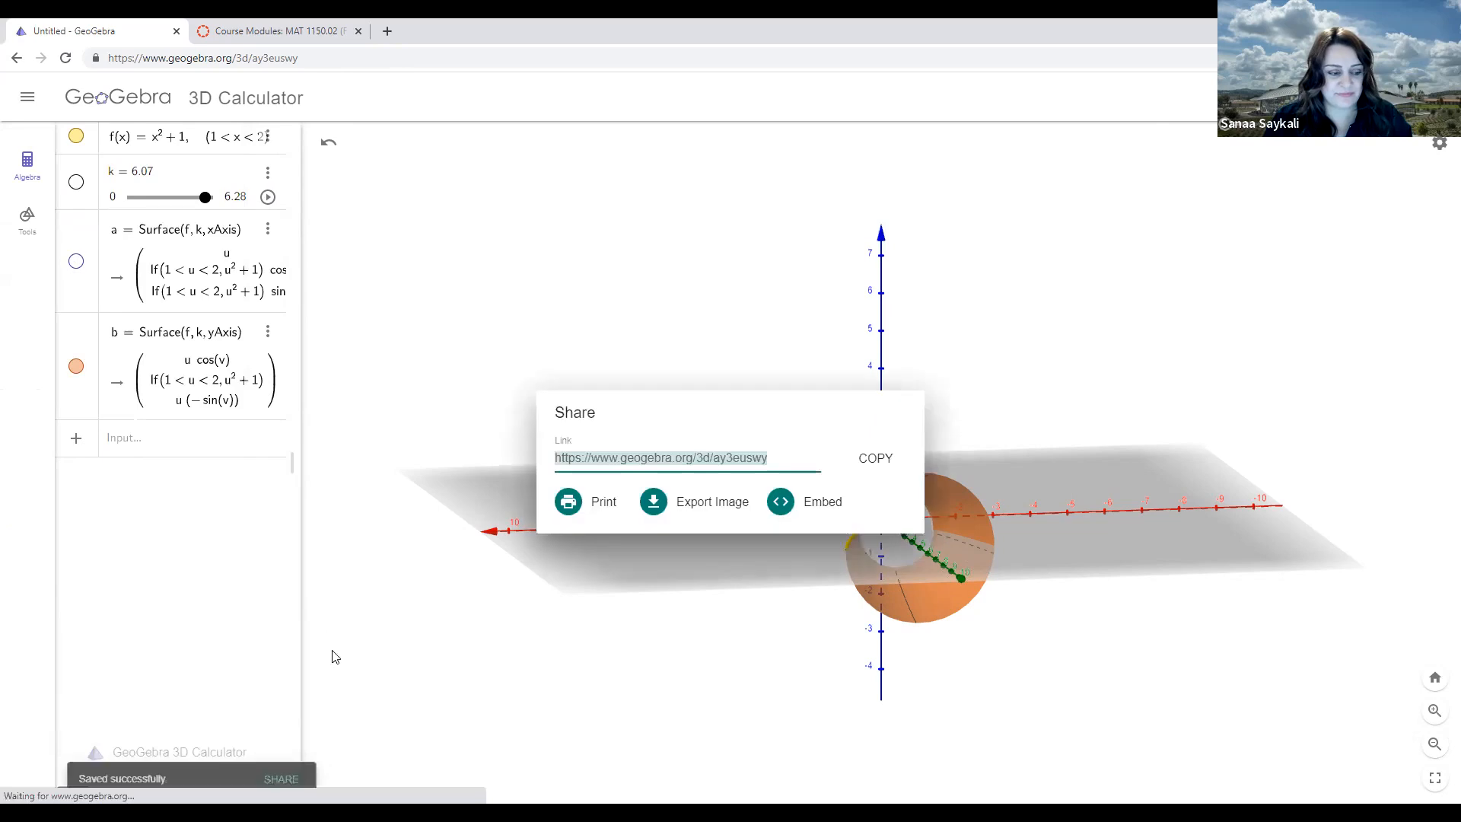
click(819, 512)
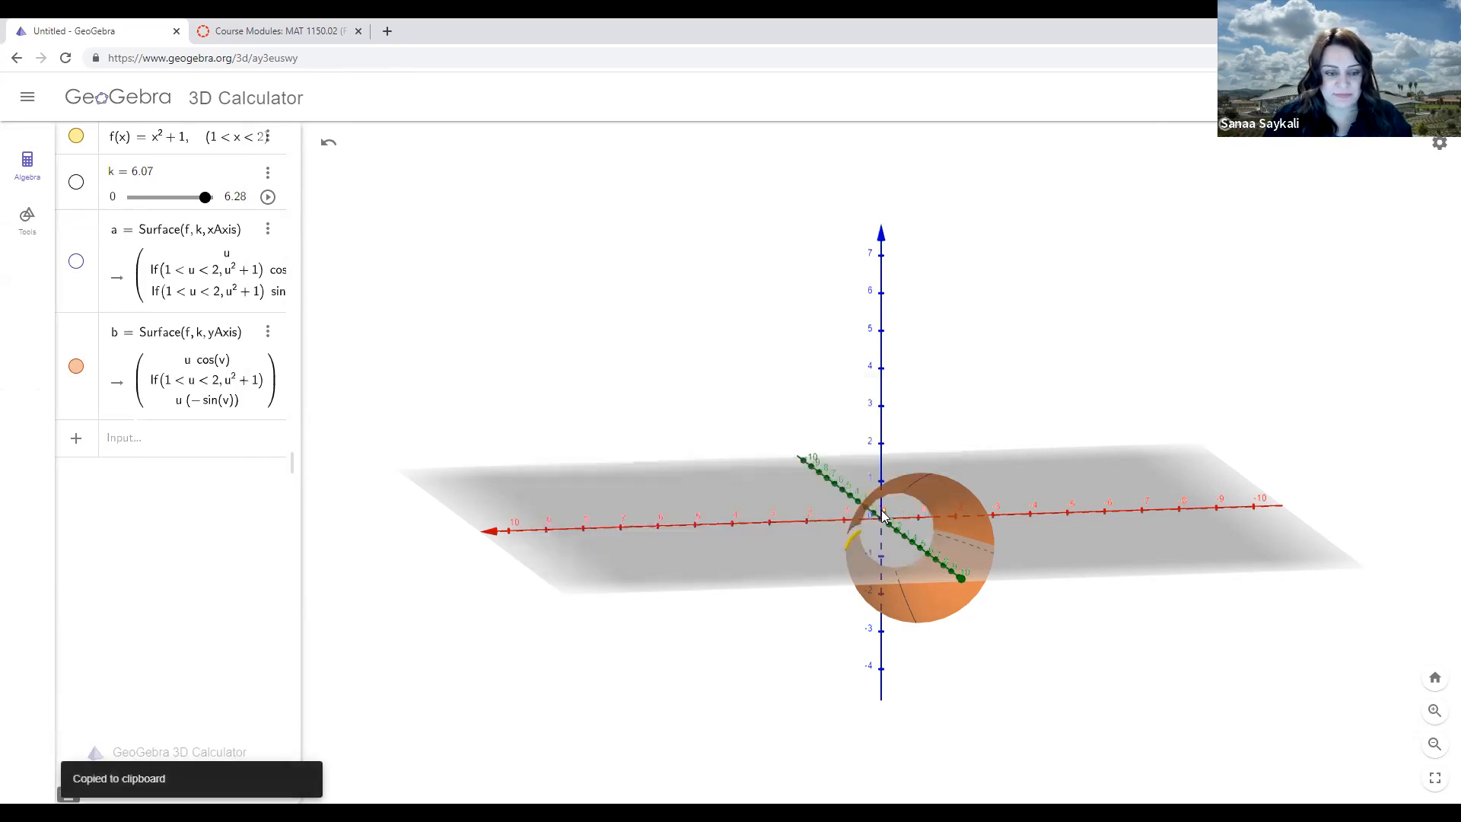
Switch to the Canvas course modules and open the page "Graph the Area of Surface of Revolution - Sample" for editing
click(270, 32)
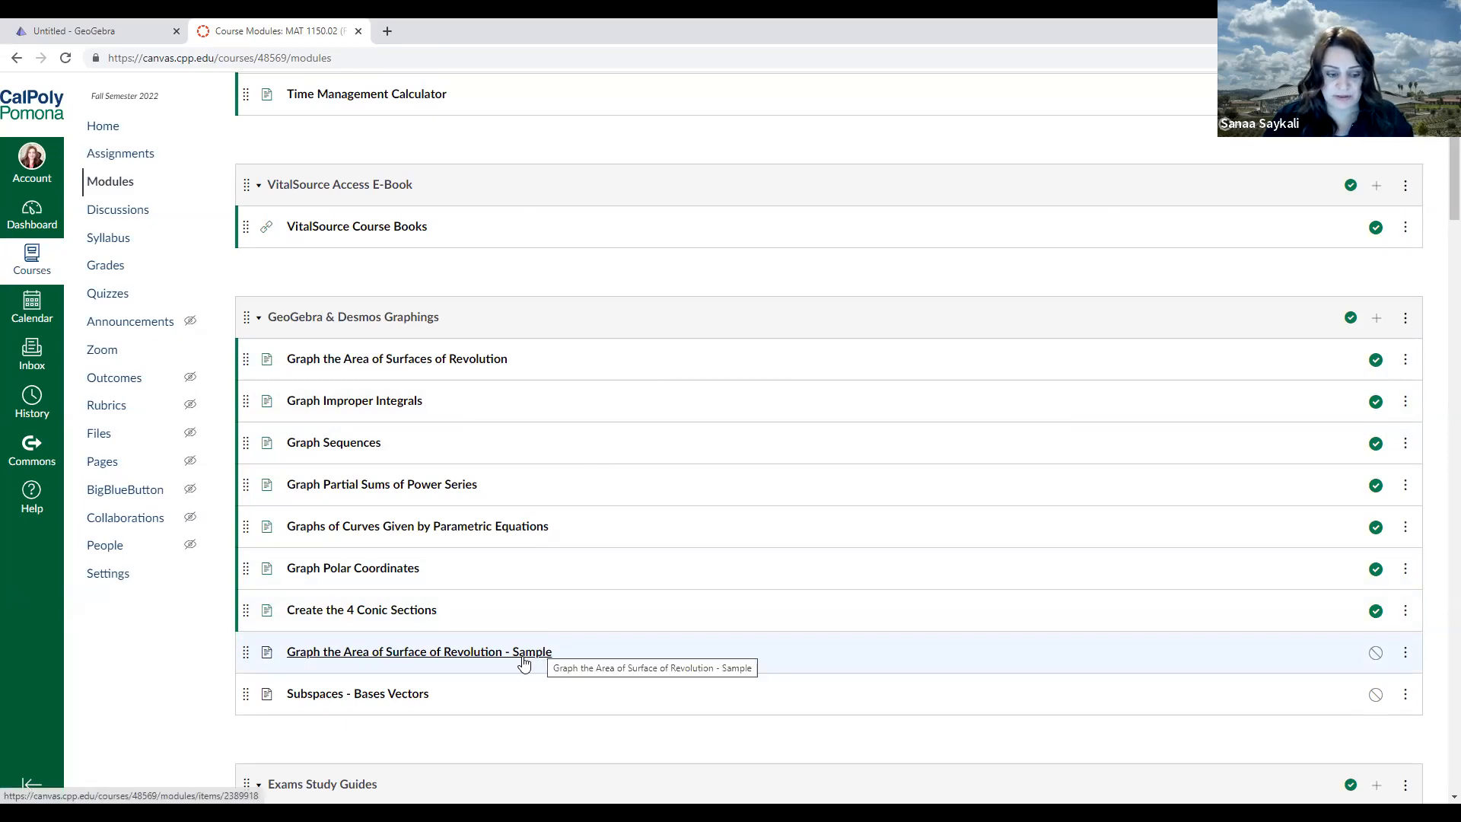
click(473, 647)
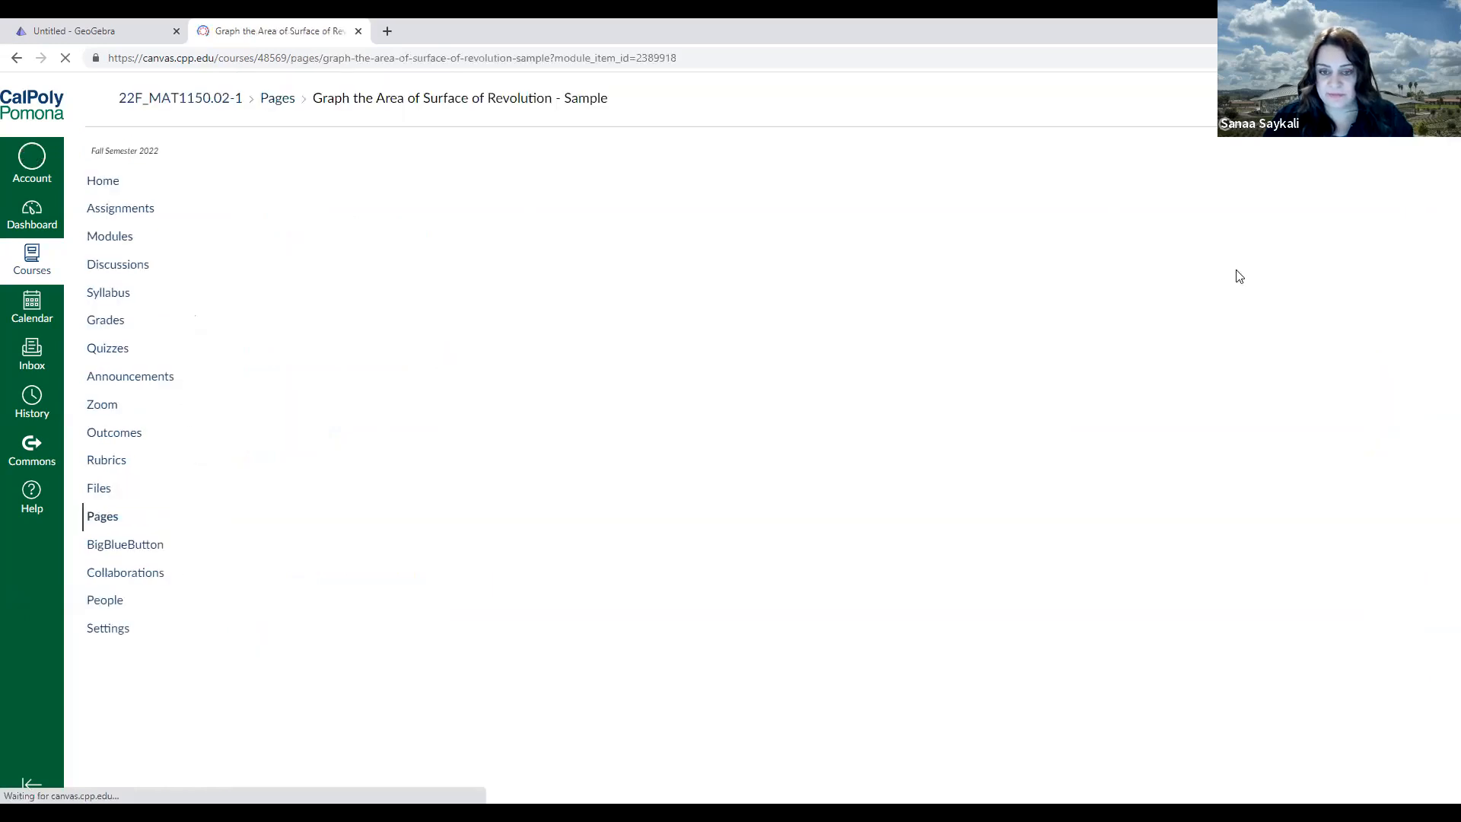
click(1383, 160)
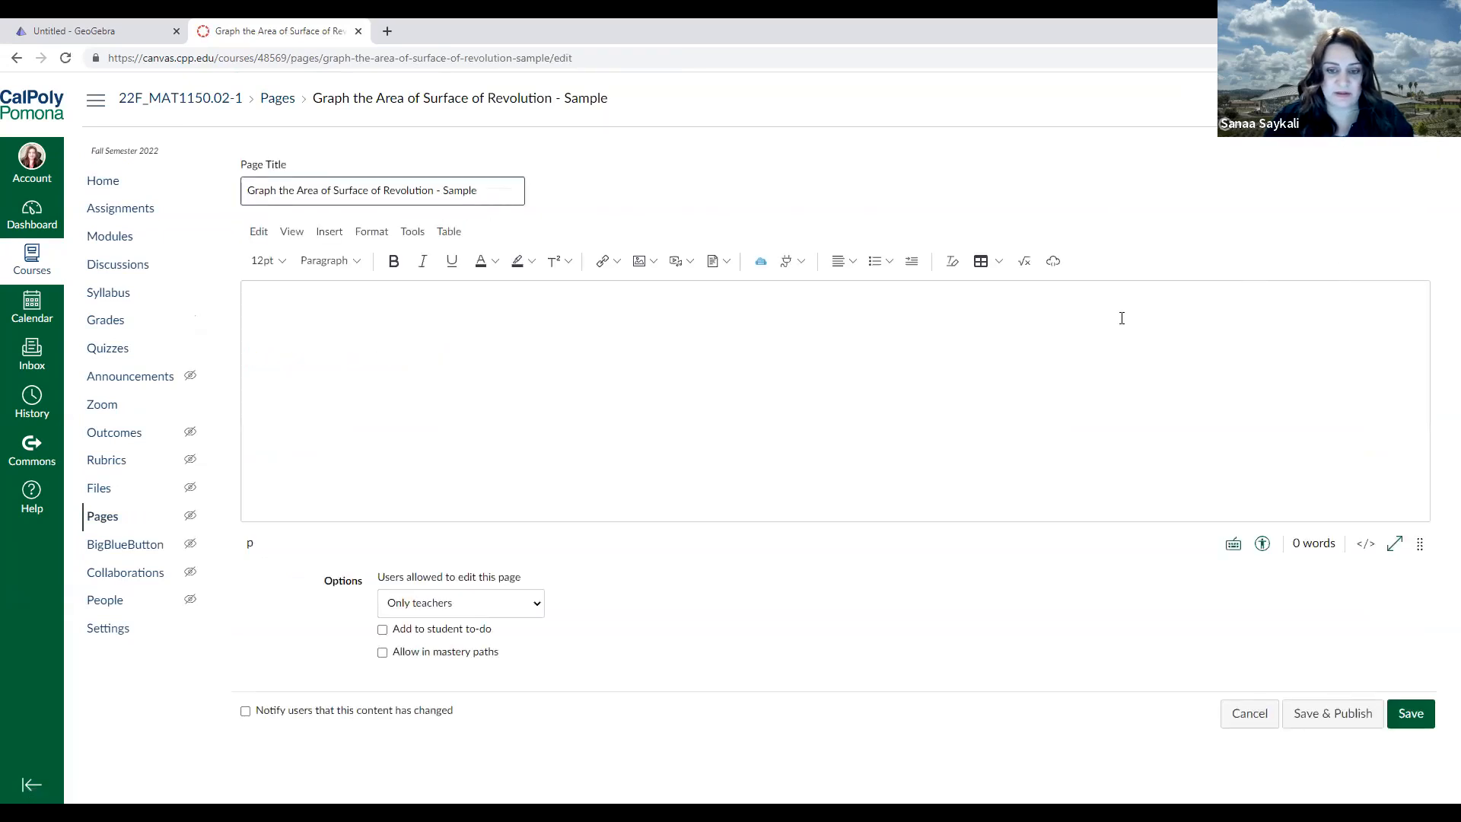
Embed the copied GeoGebra code in the page body and save the page
click(1054, 262)
click(601, 452)
right_click(598, 457)
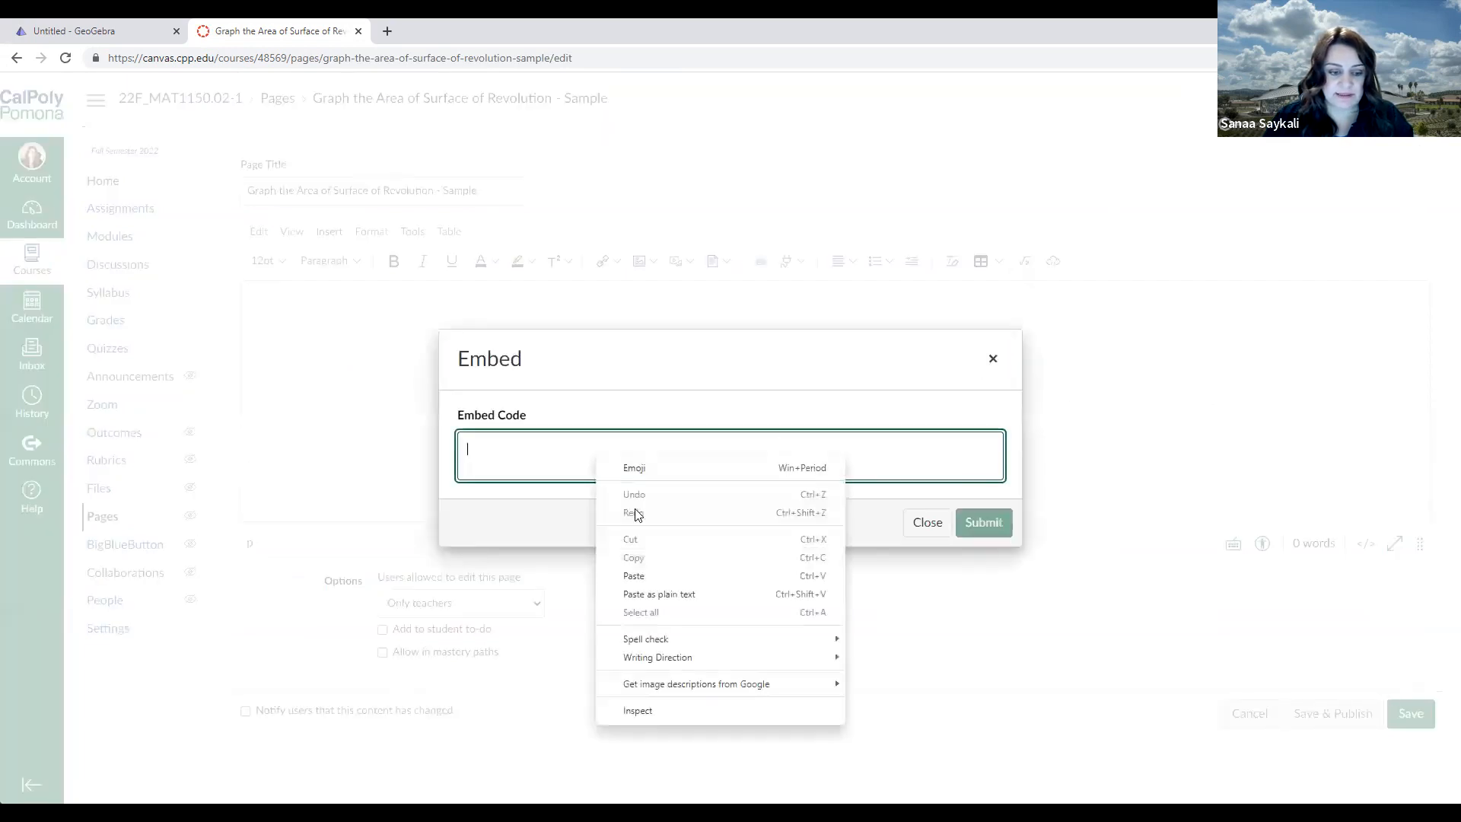
click(634, 576)
click(983, 524)
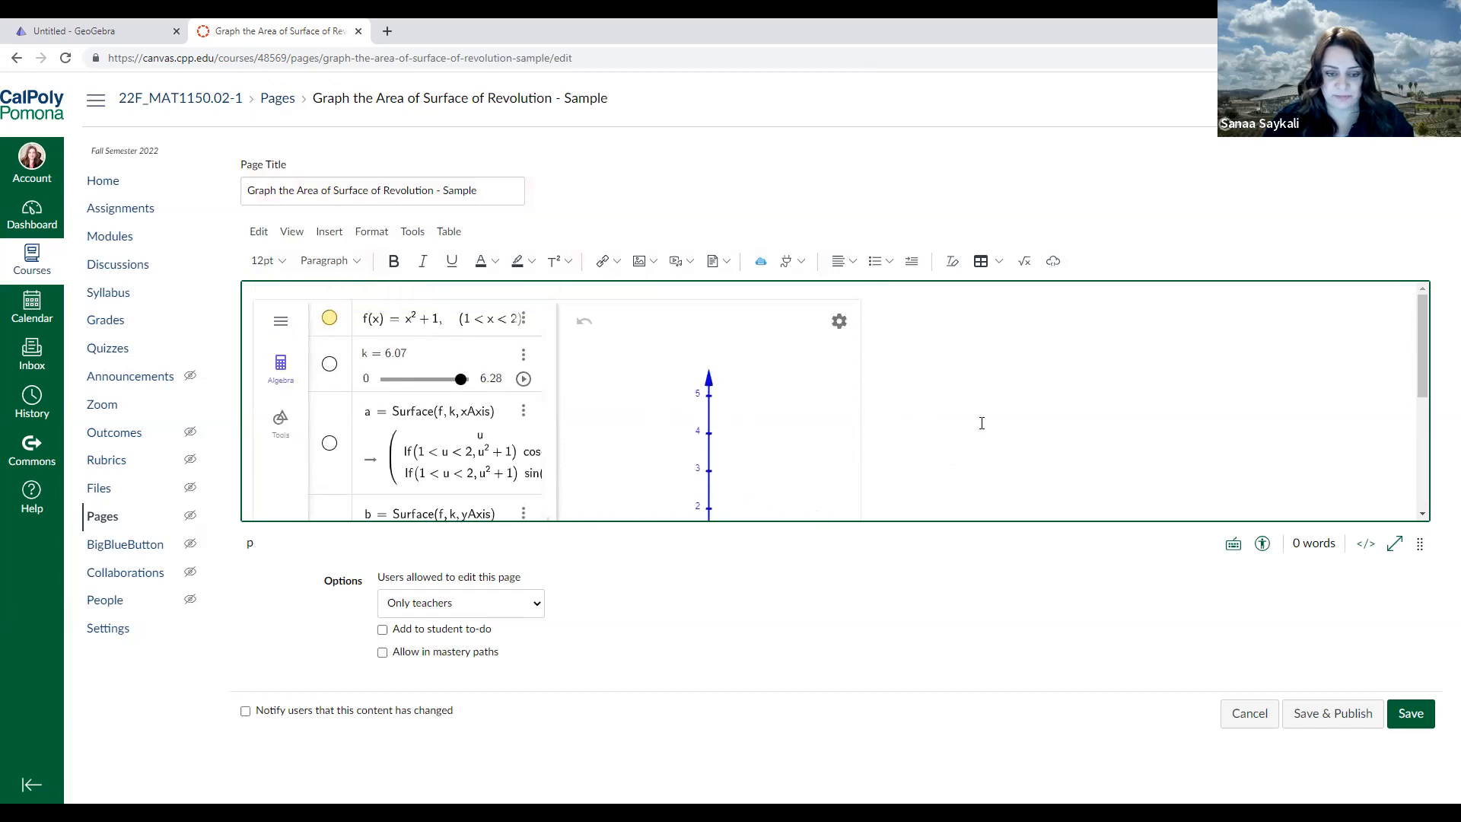
click(1422, 724)
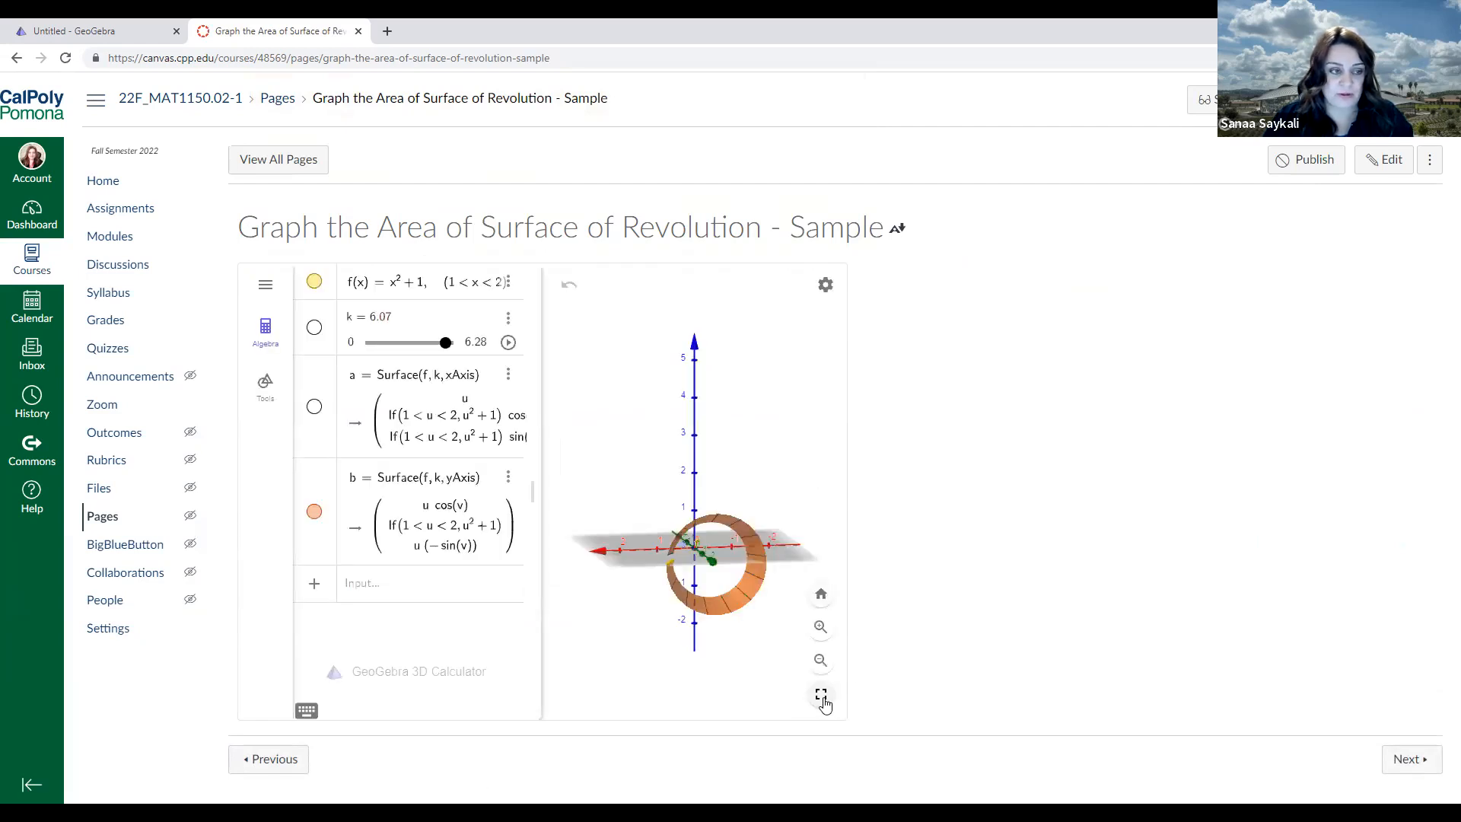
Show the embedded applet full screen and change the interval of f to 0 < x < pi
click(821, 695)
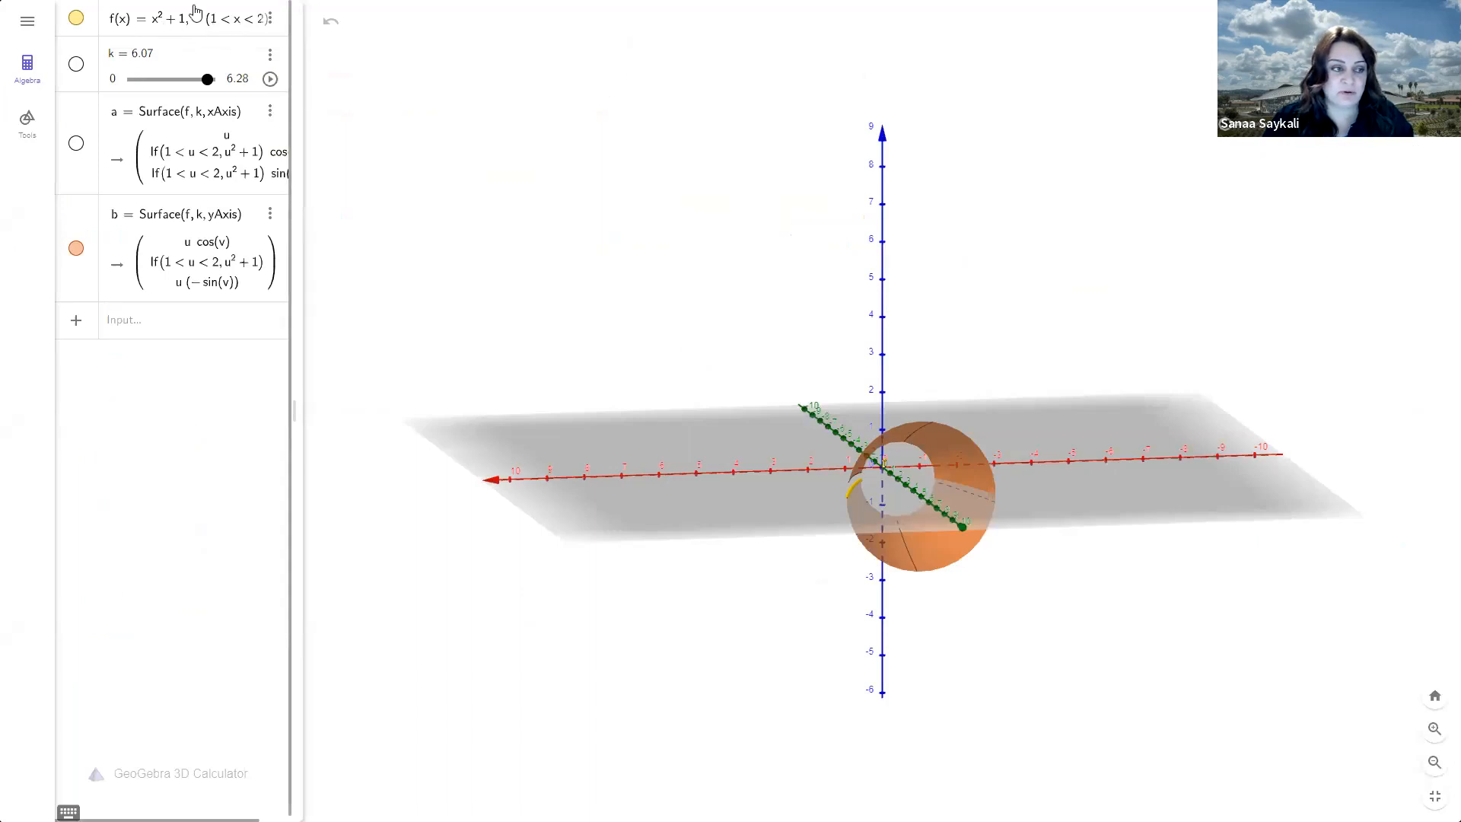
click(170, 21)
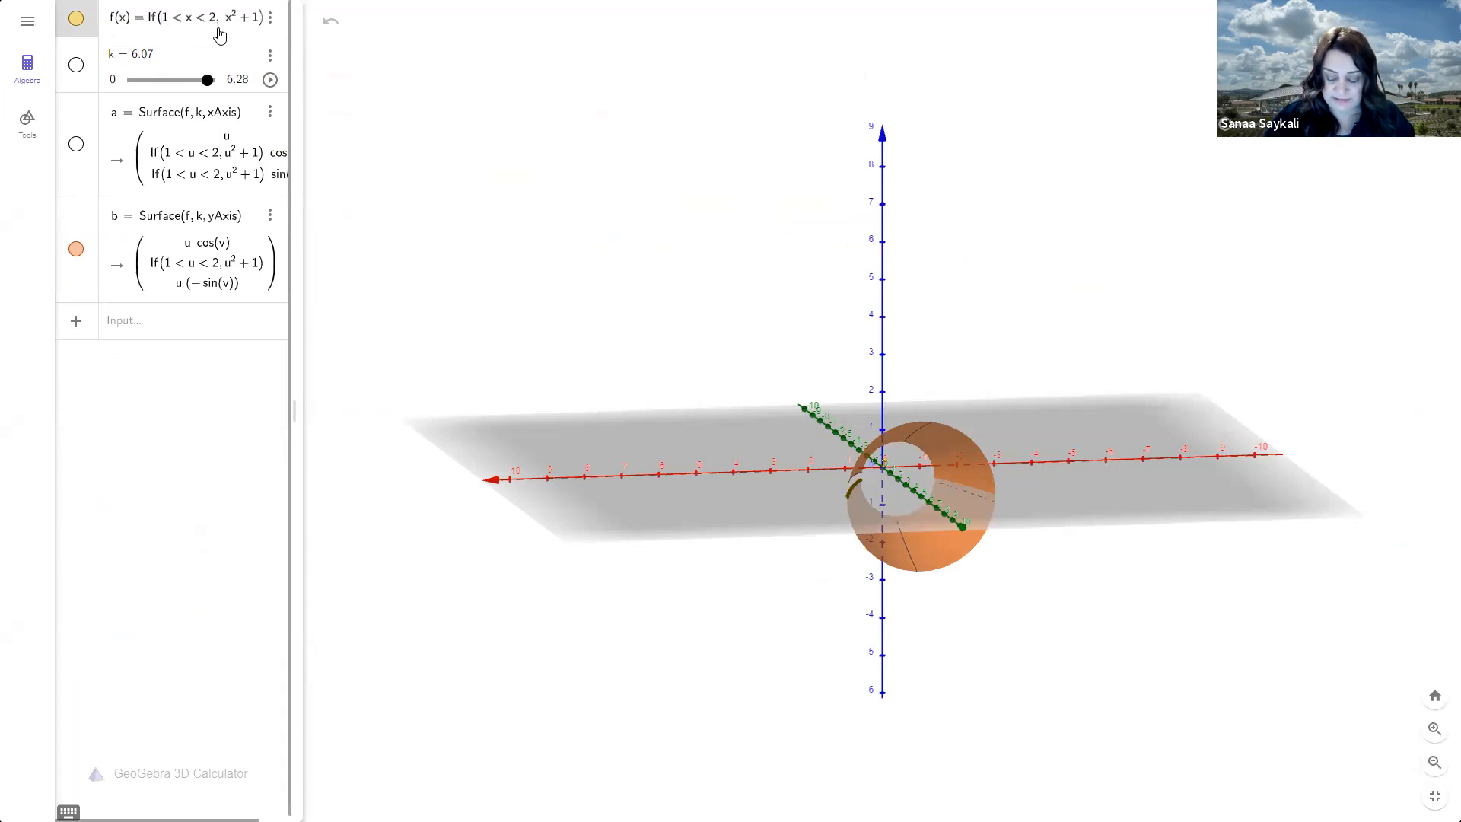
text(0)
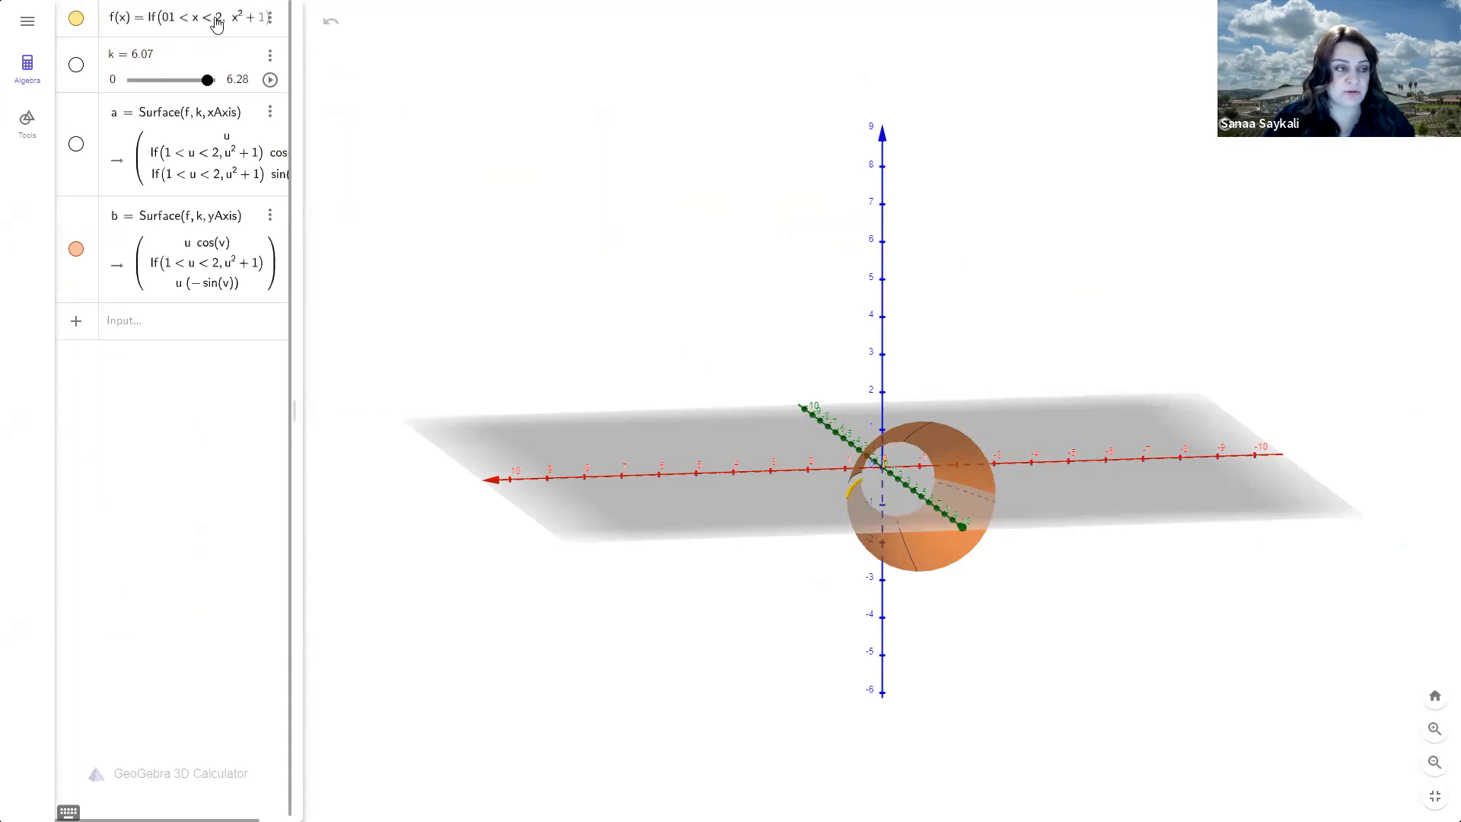
key(Delete)
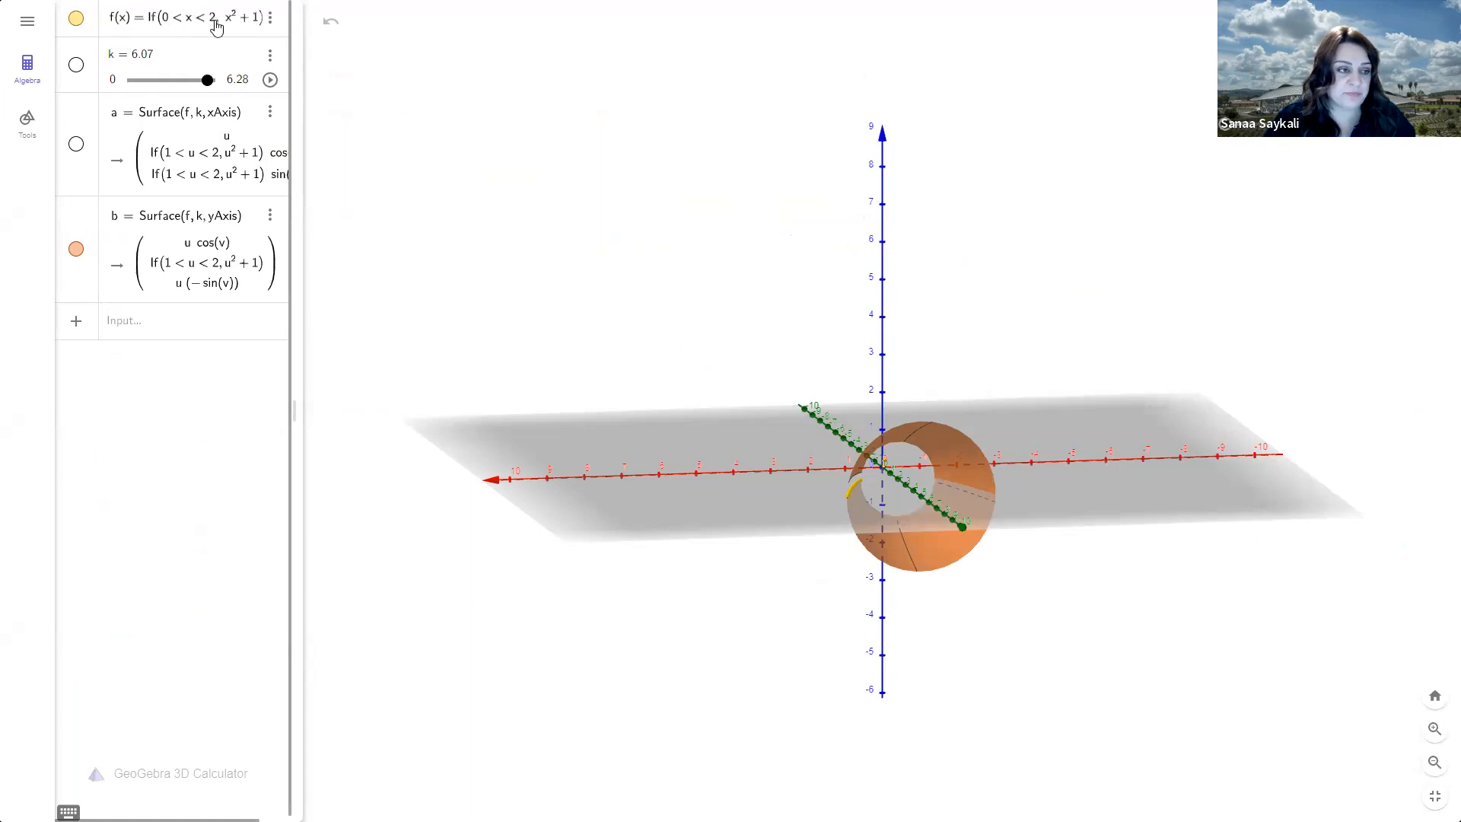
key(Delete)
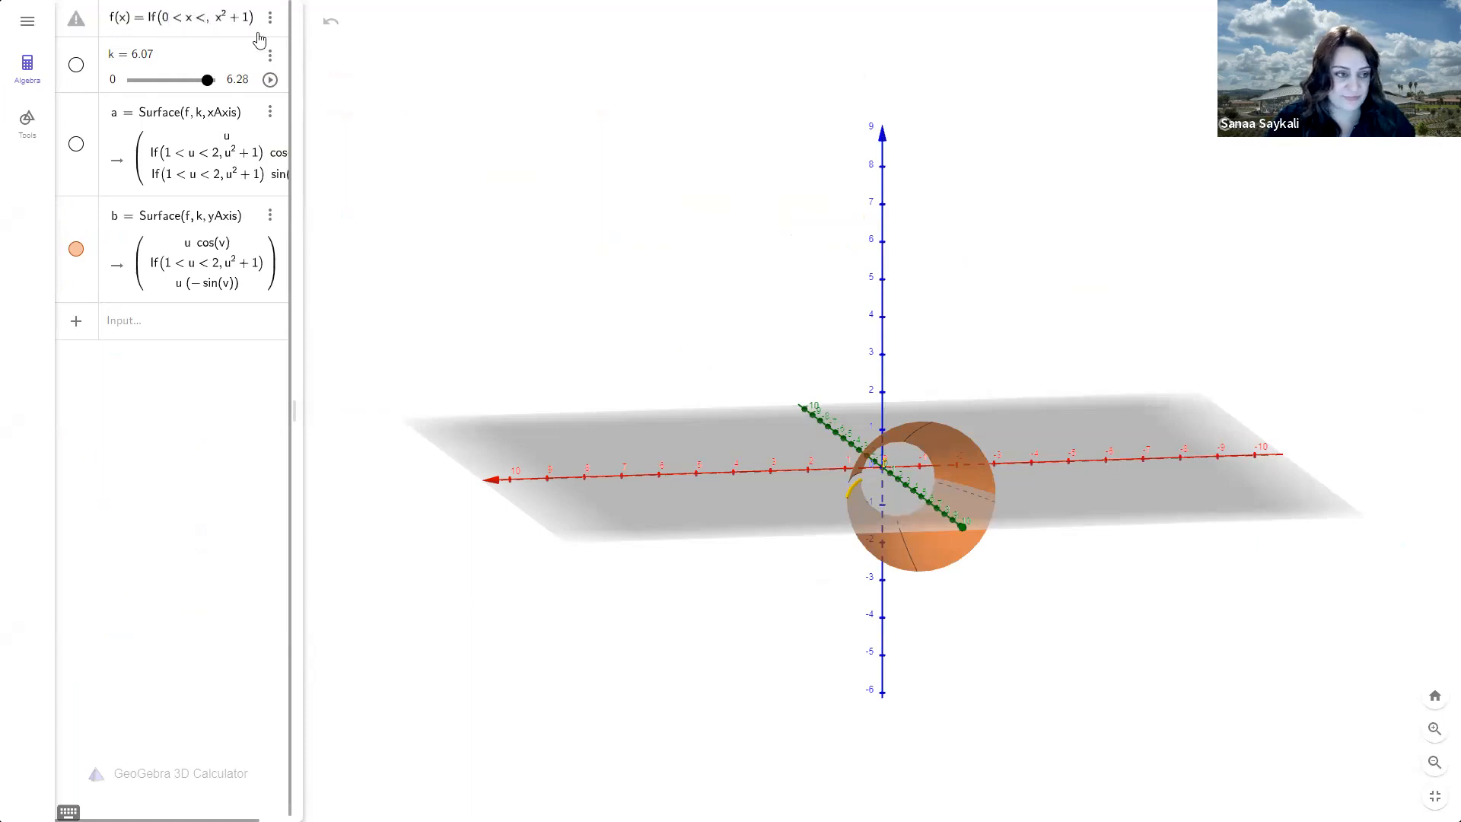
text(pi)
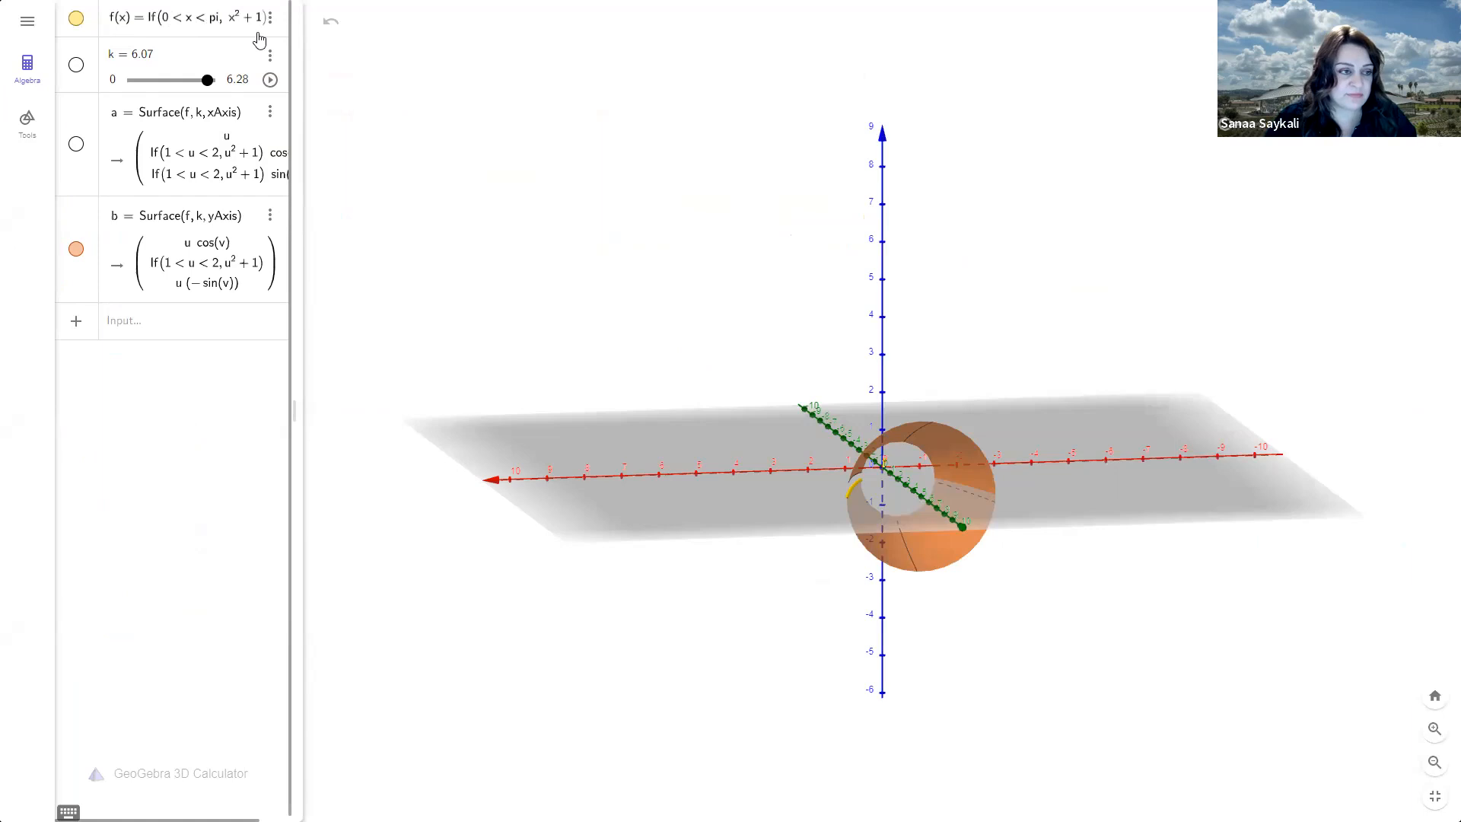
Replace the expression in the definition of f with sin(x)
drag(229, 20, 256, 21)
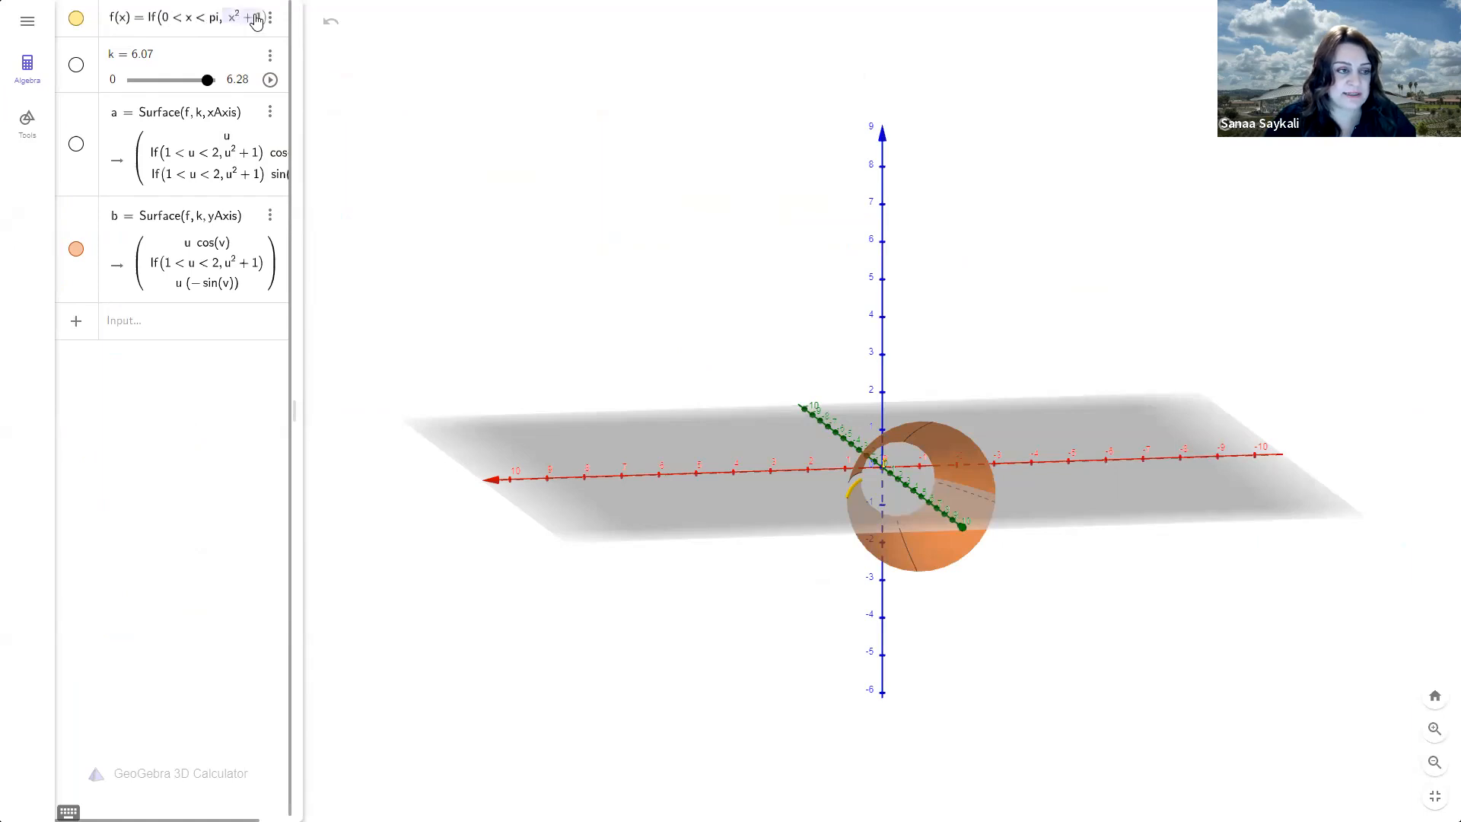
text(sin)
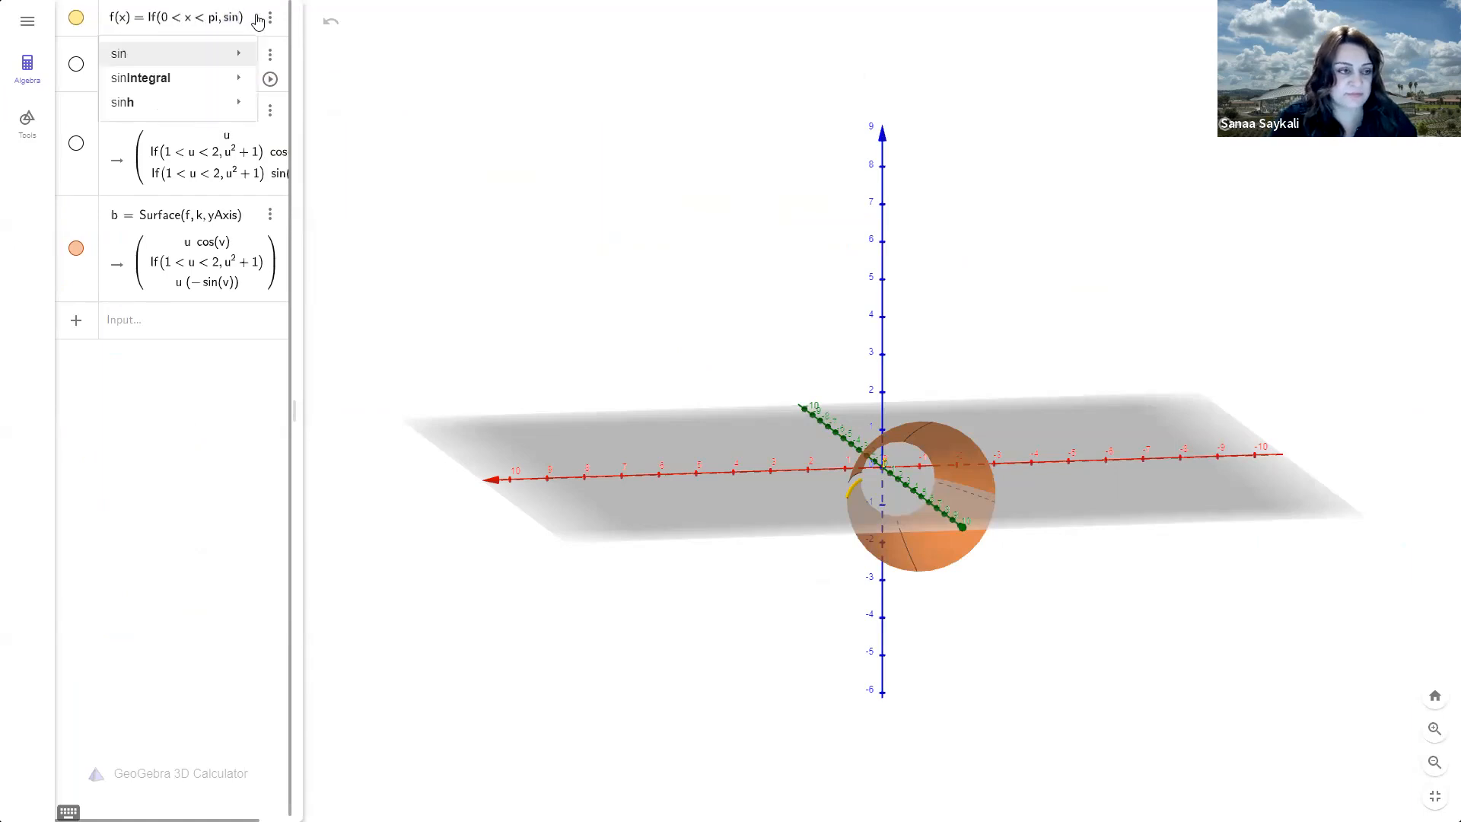
text(x)
key(Return)
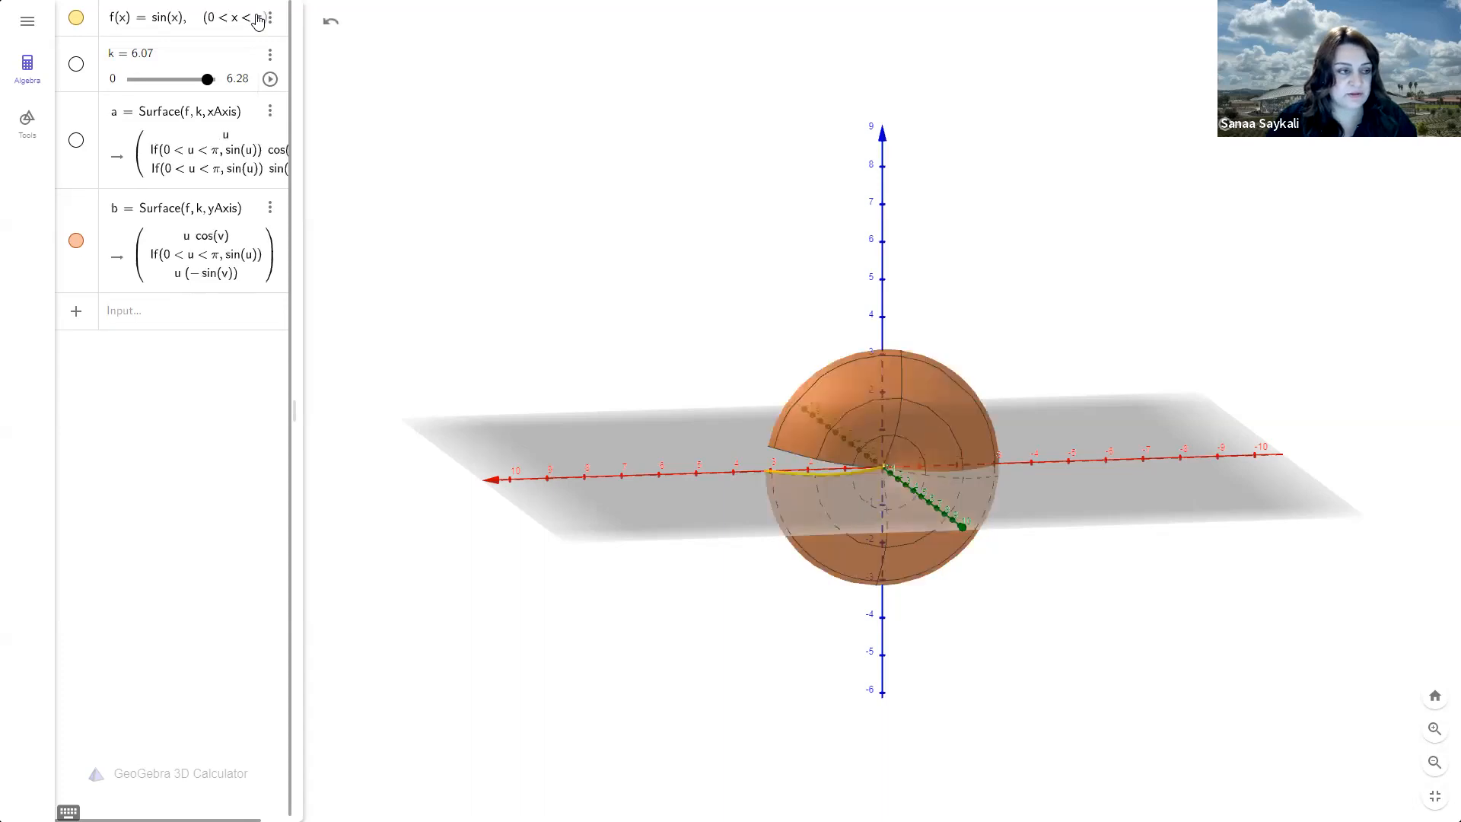
Animate slider k and examine the y-axis surface of the sine curve from different angles
drag(764, 394, 827, 531)
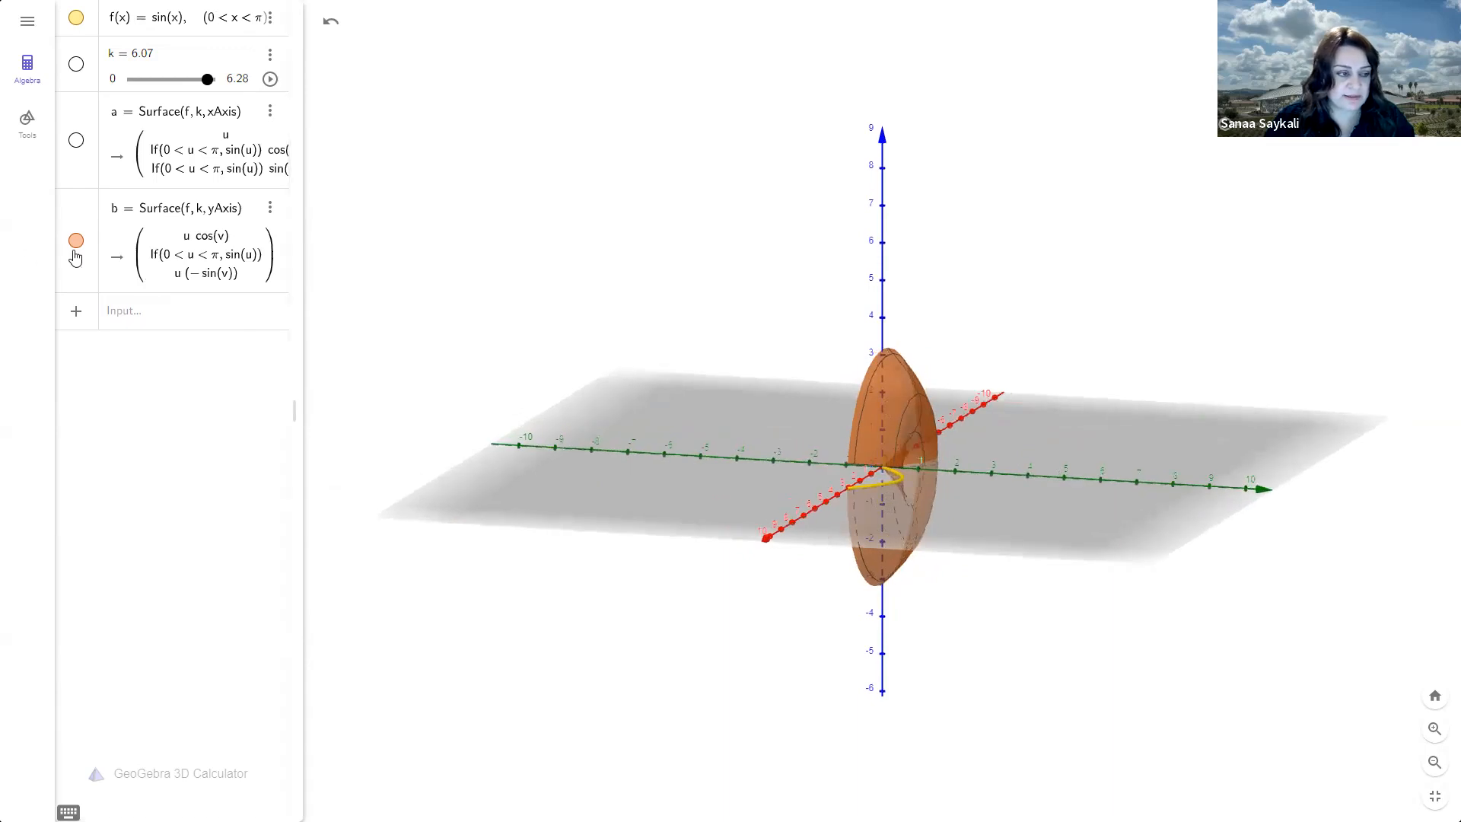
click(270, 78)
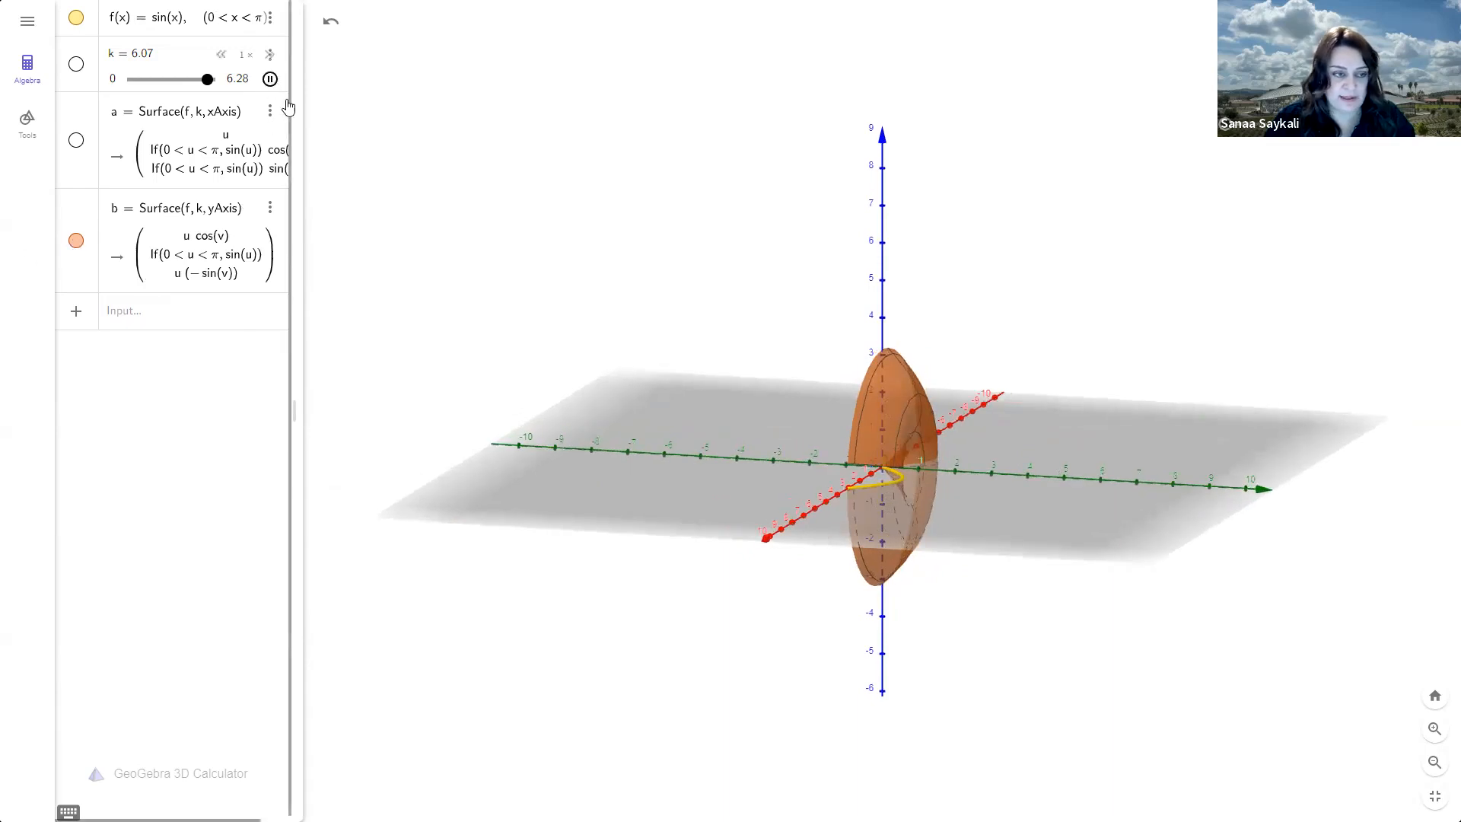
drag(795, 509, 850, 517)
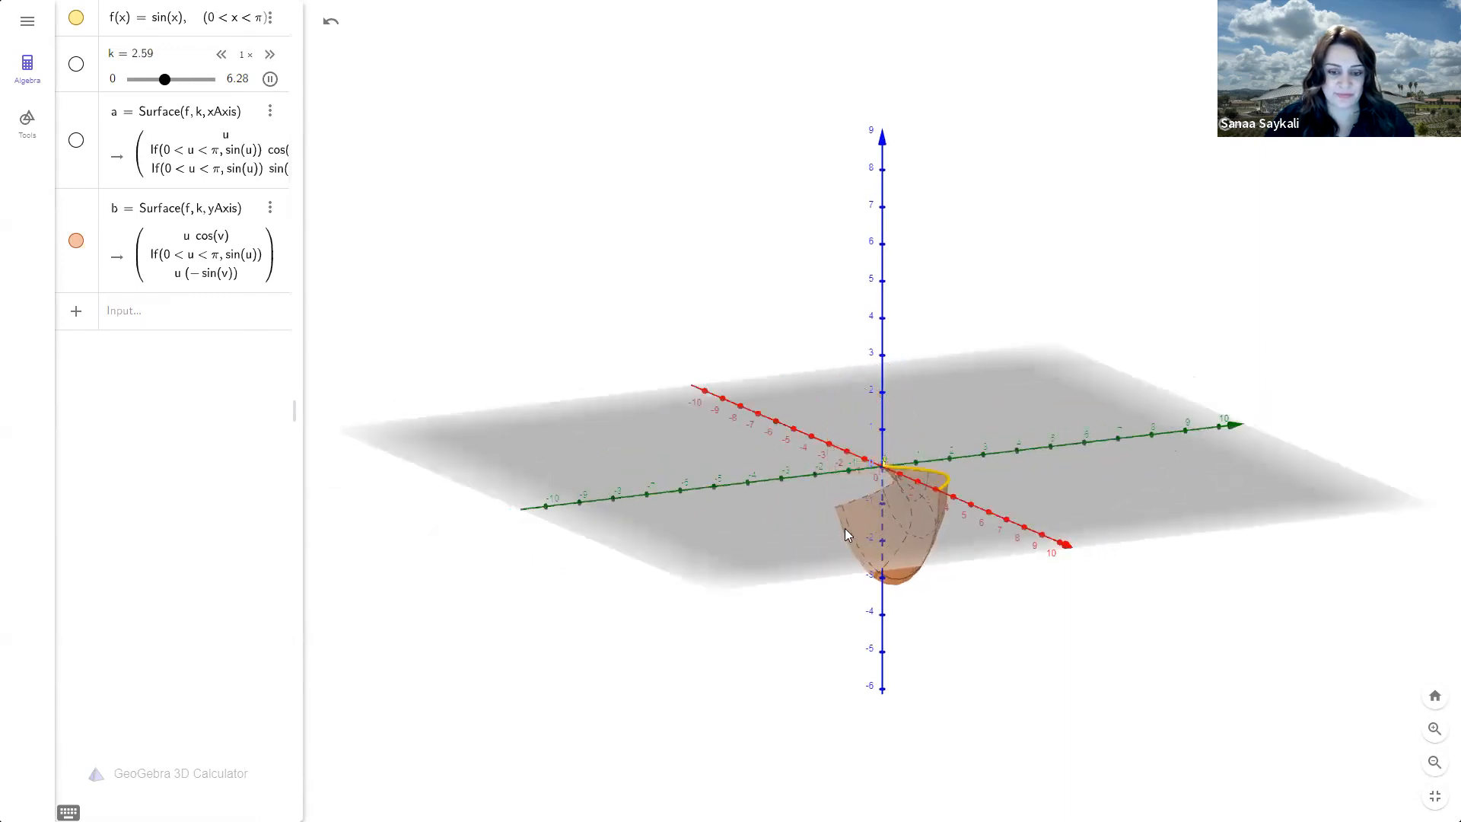
drag(841, 531, 799, 533)
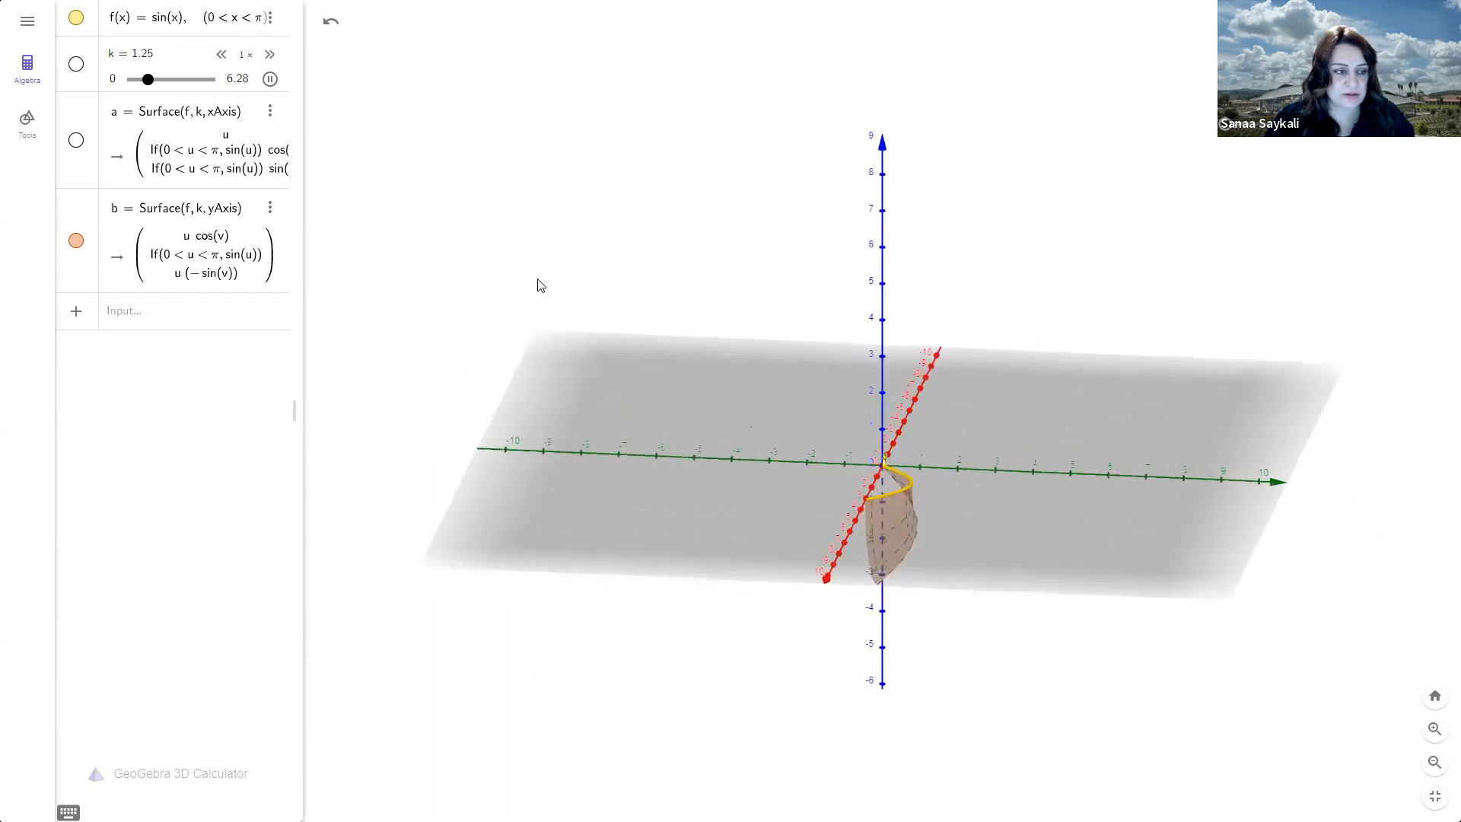
Hide surface b, show the x-axis surface a, and view it revolving from several angles
click(76, 241)
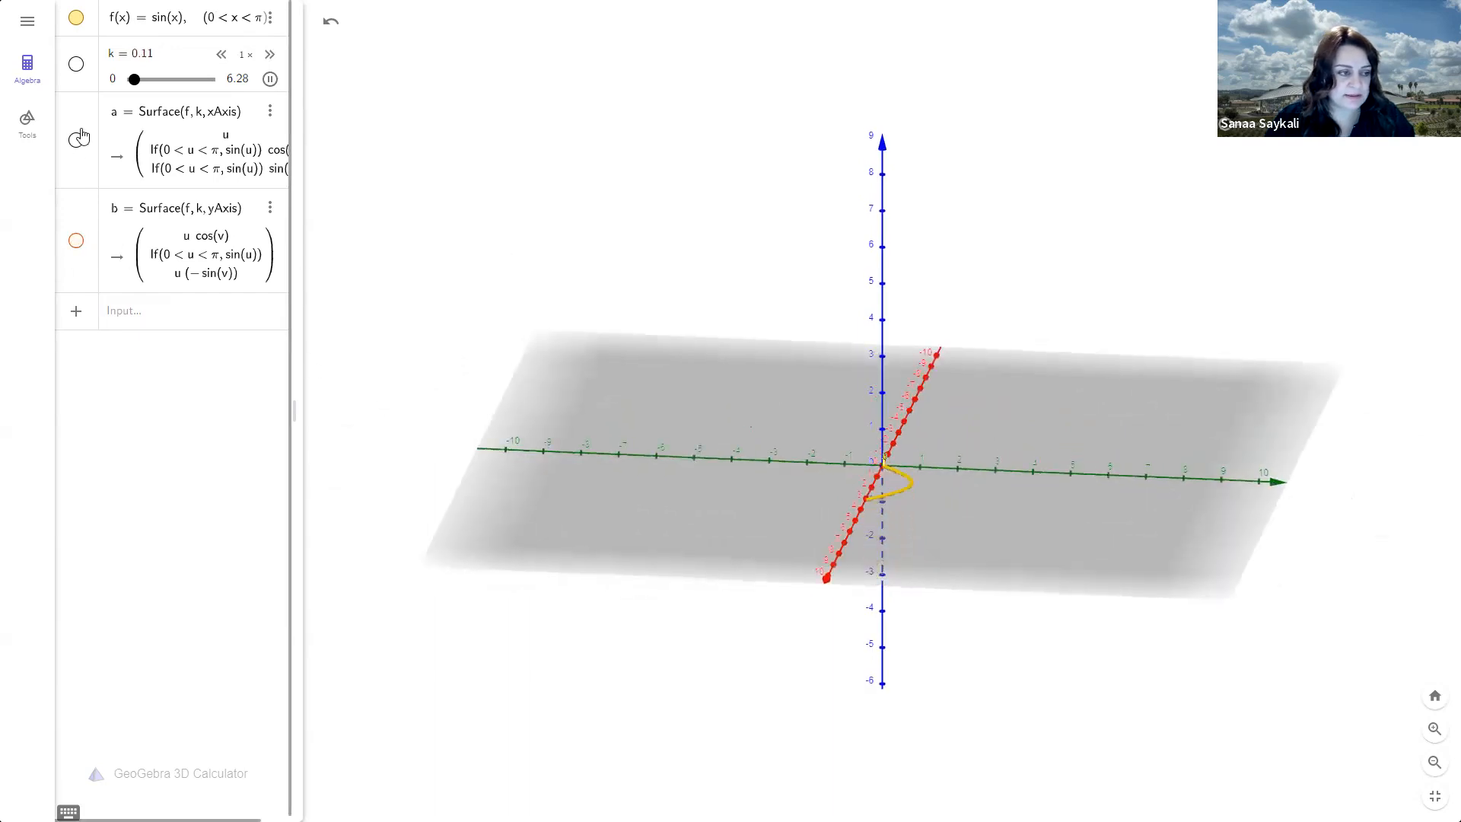
click(76, 140)
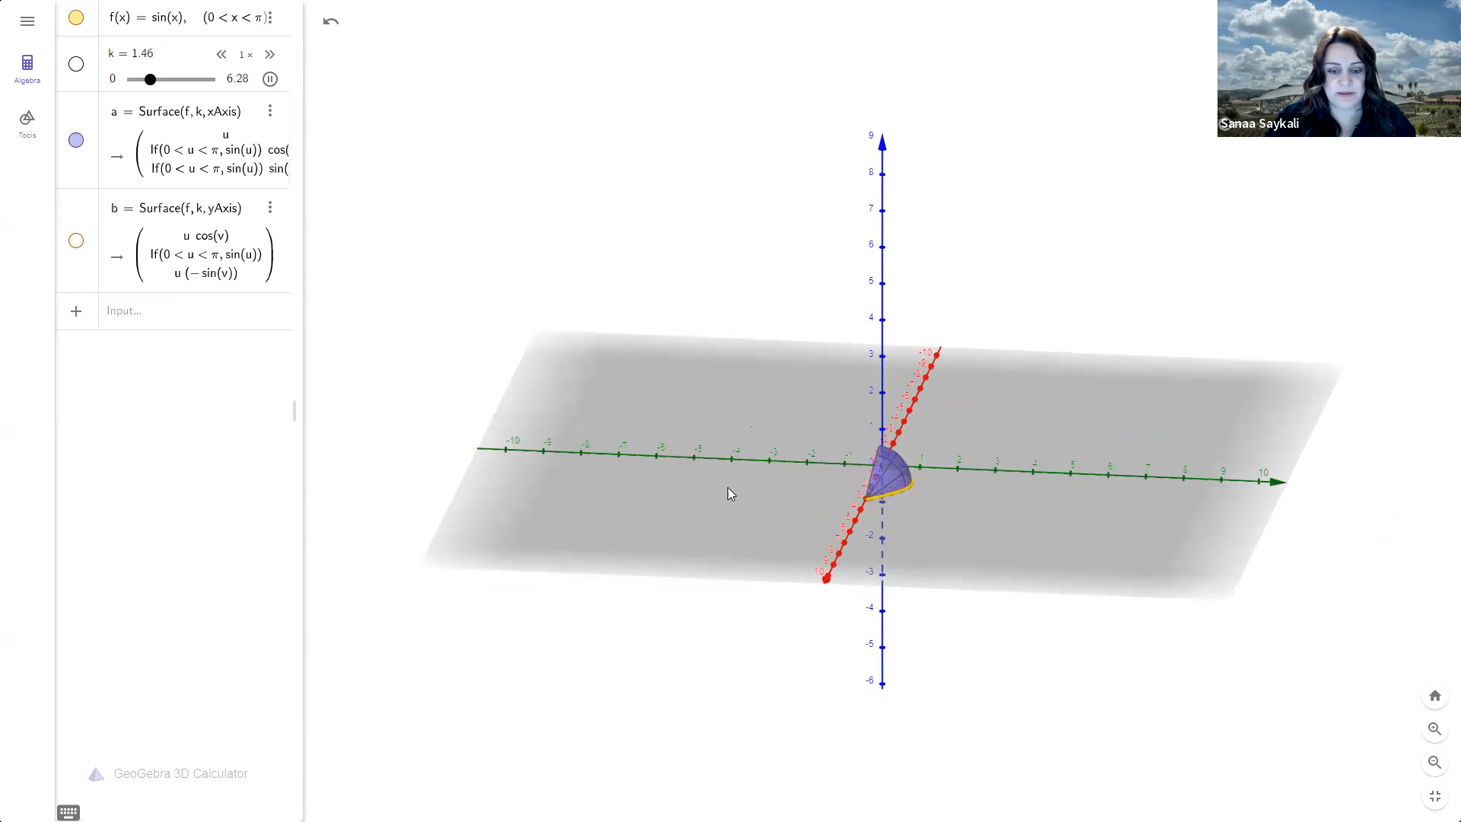
drag(733, 521, 771, 516)
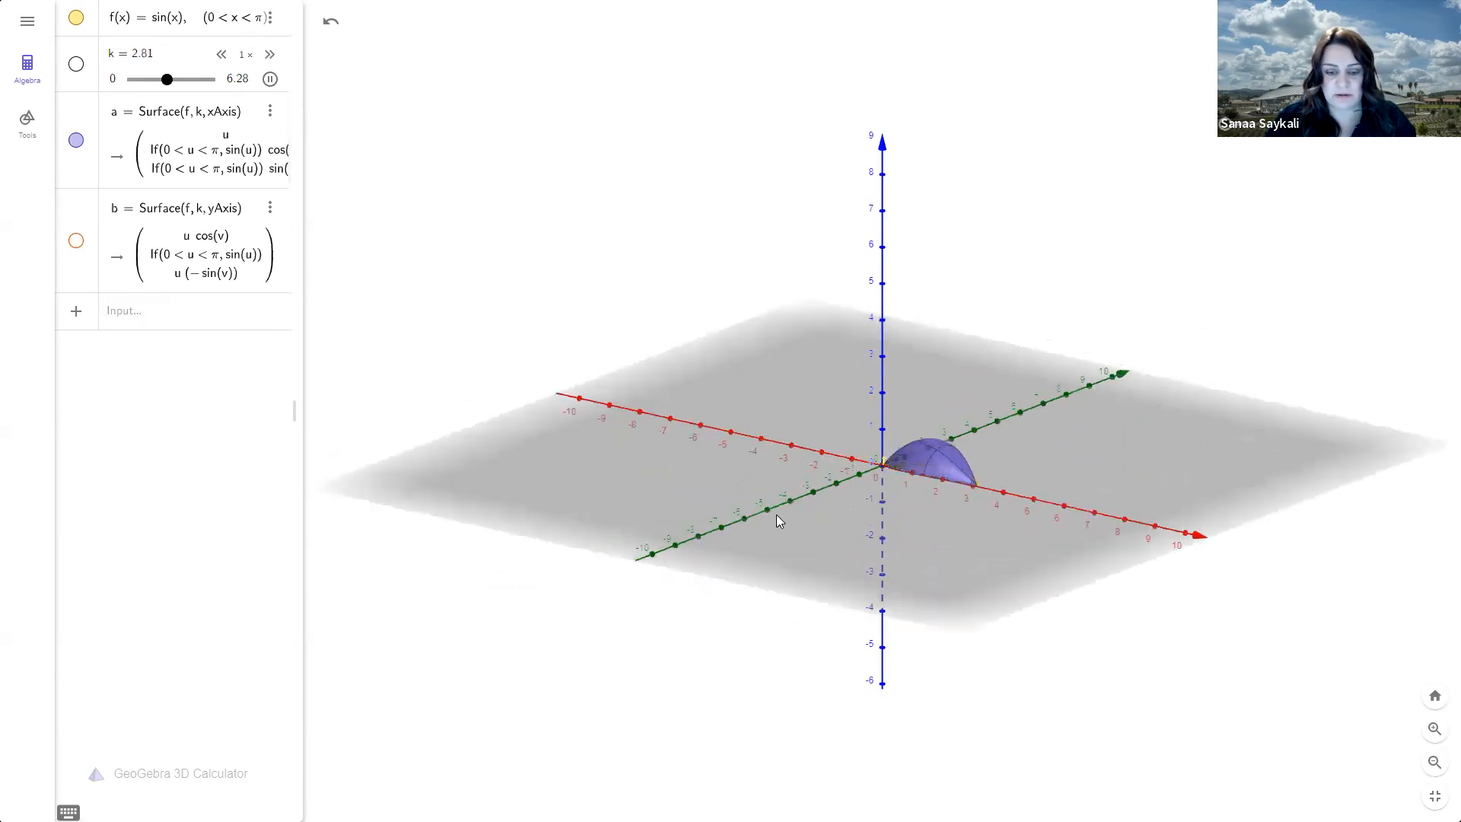
drag(842, 551, 731, 543)
drag(870, 550, 751, 544)
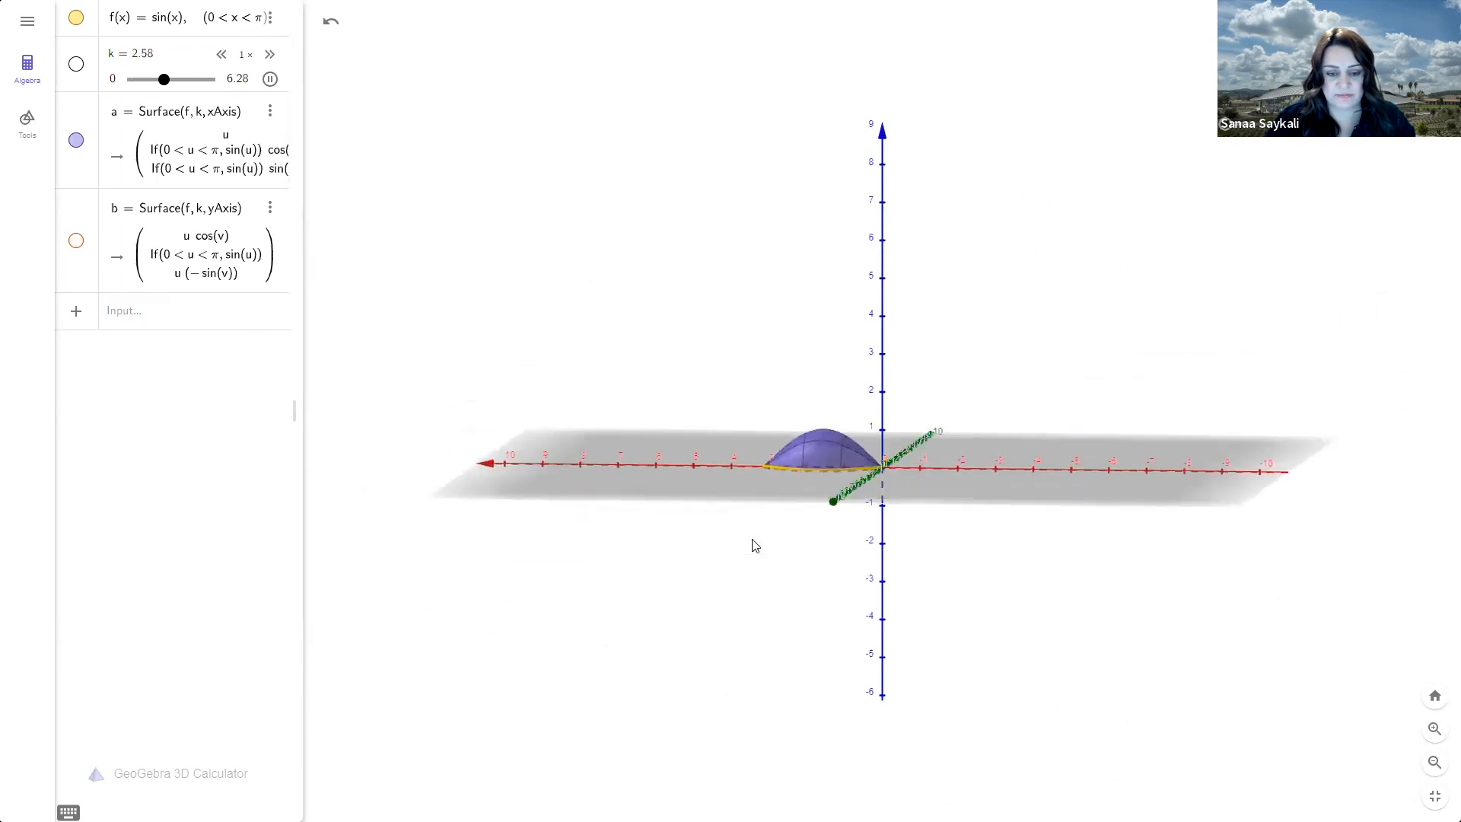
Hide the gray xy-plane, examine the x-axis surface from above and the side, and leave full screen
click(1433, 21)
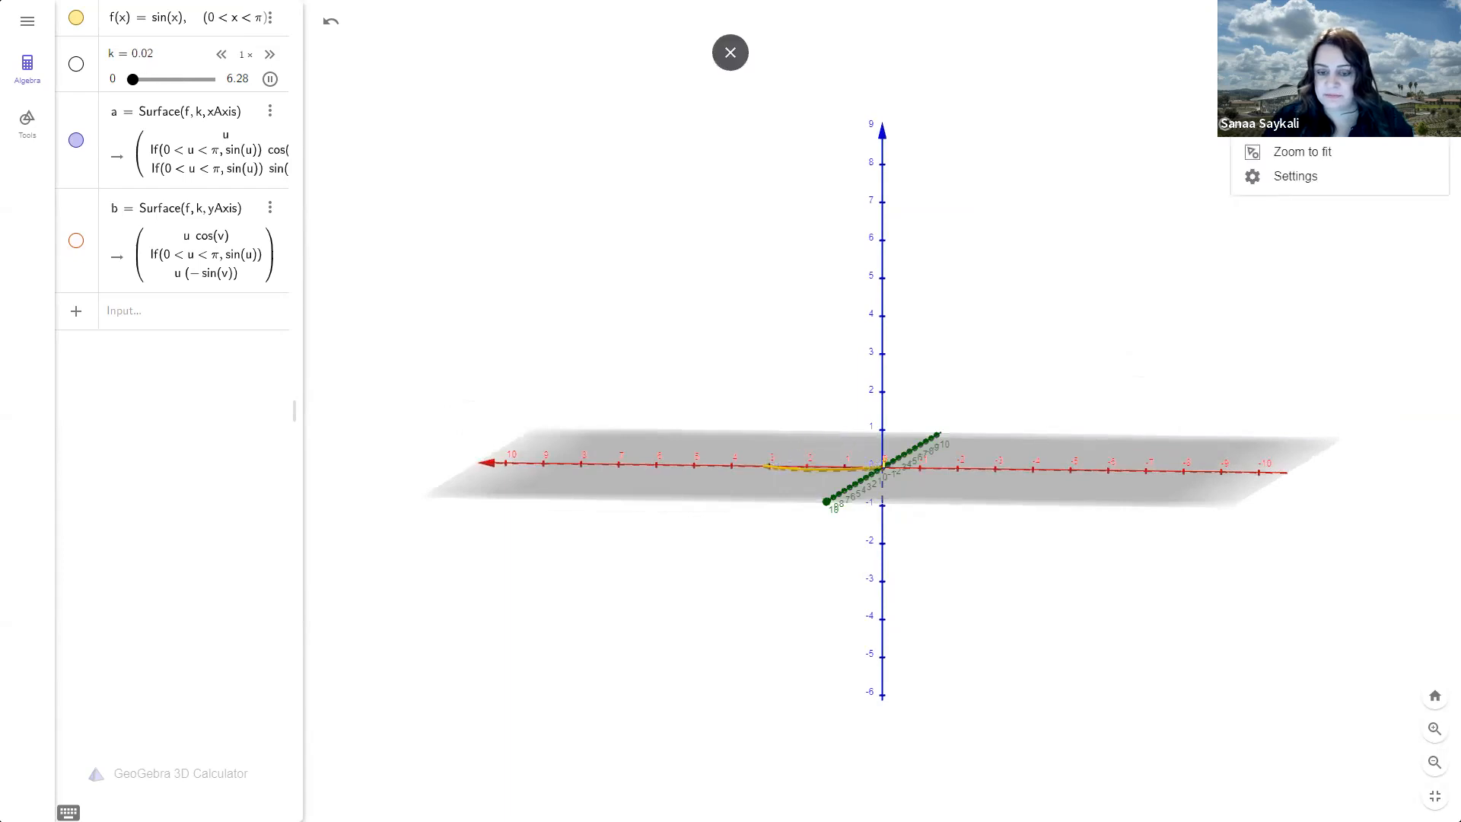
drag(1094, 566, 1093, 535)
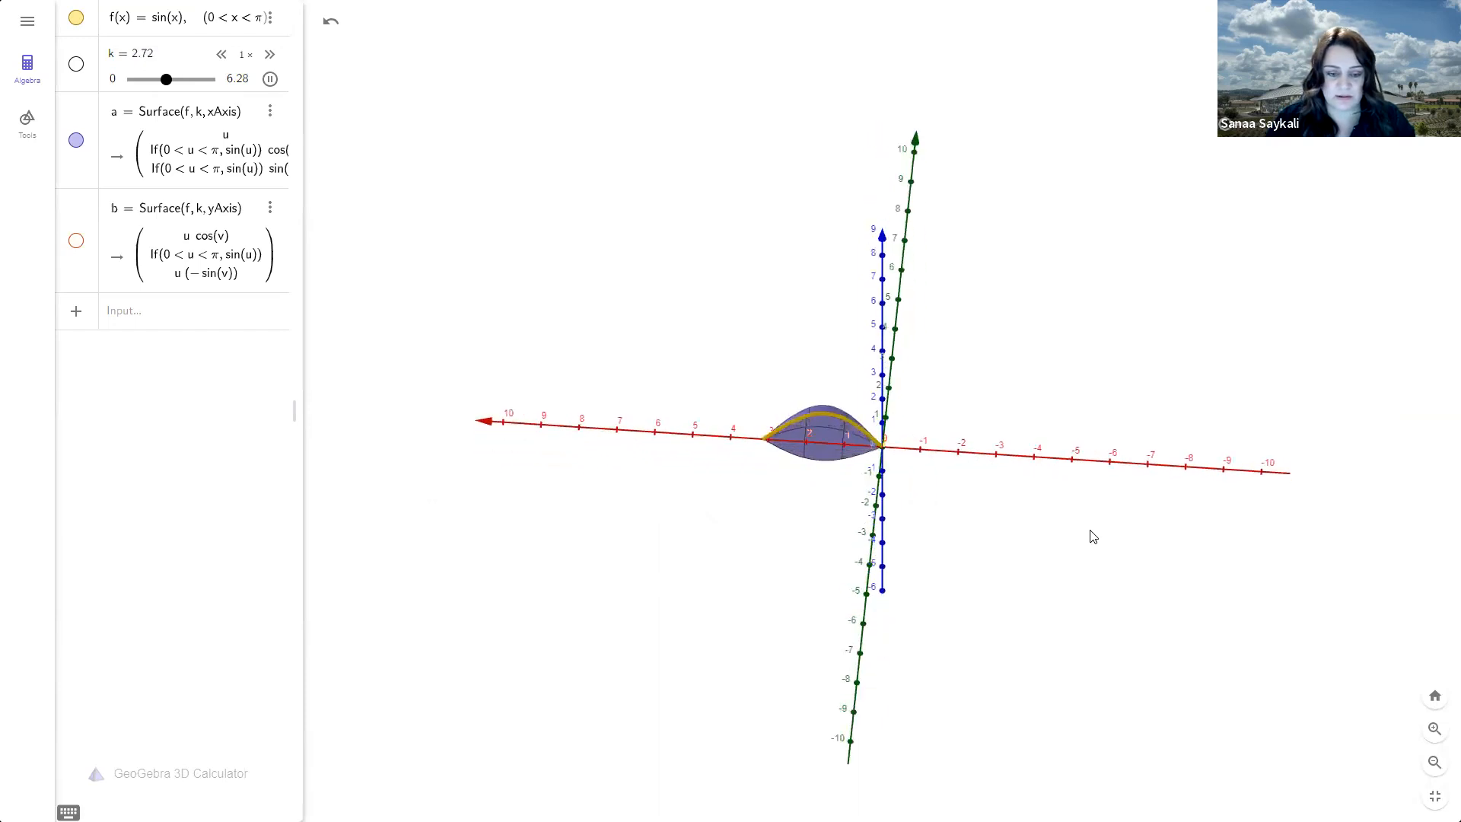
mouse_move(1002, 521)
mouse_down()
mouse_move(1023, 555)
mouse_move(1014, 566)
mouse_move(984, 545)
mouse_up()
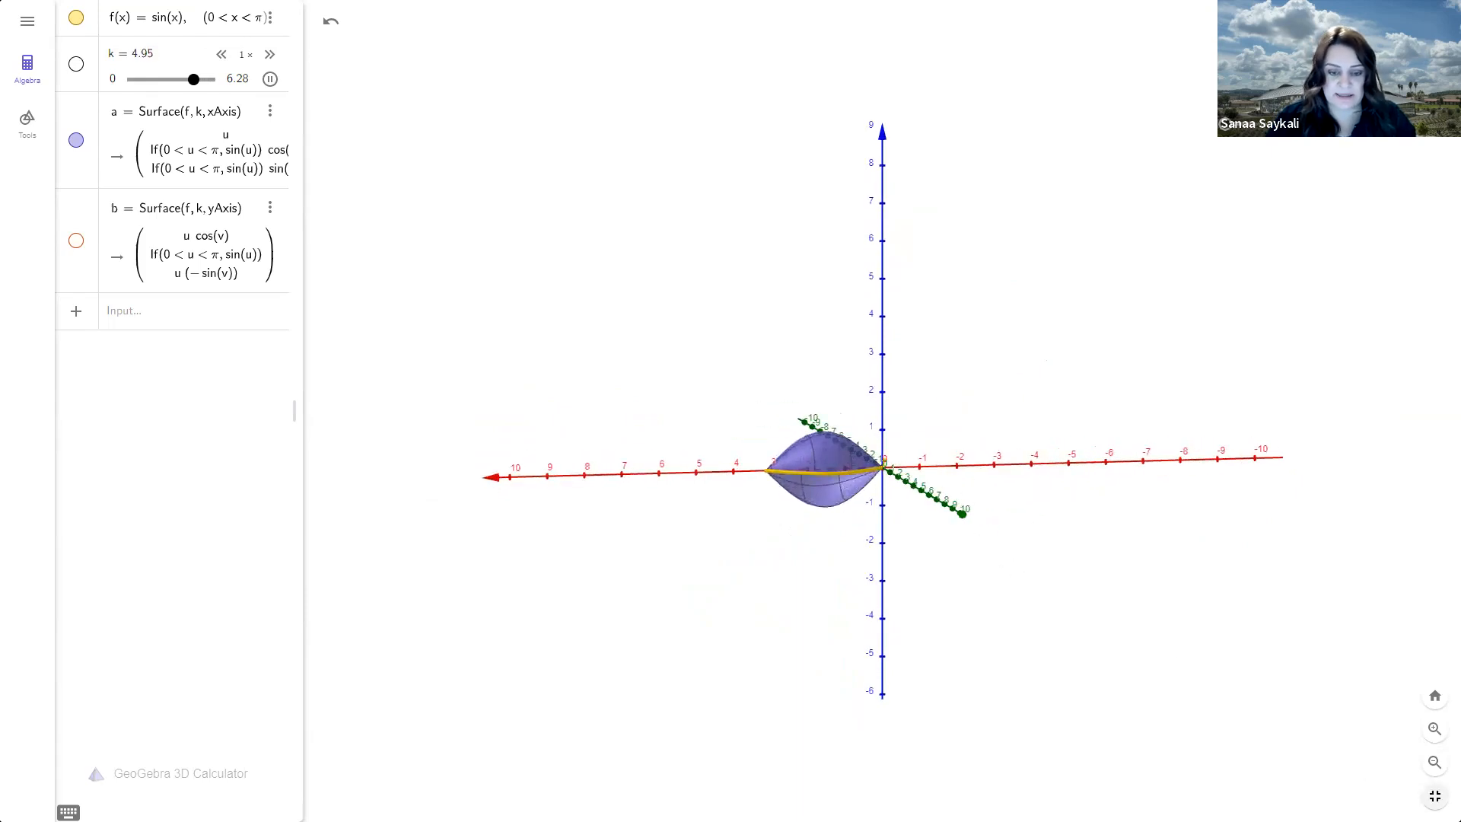
key(Escape)
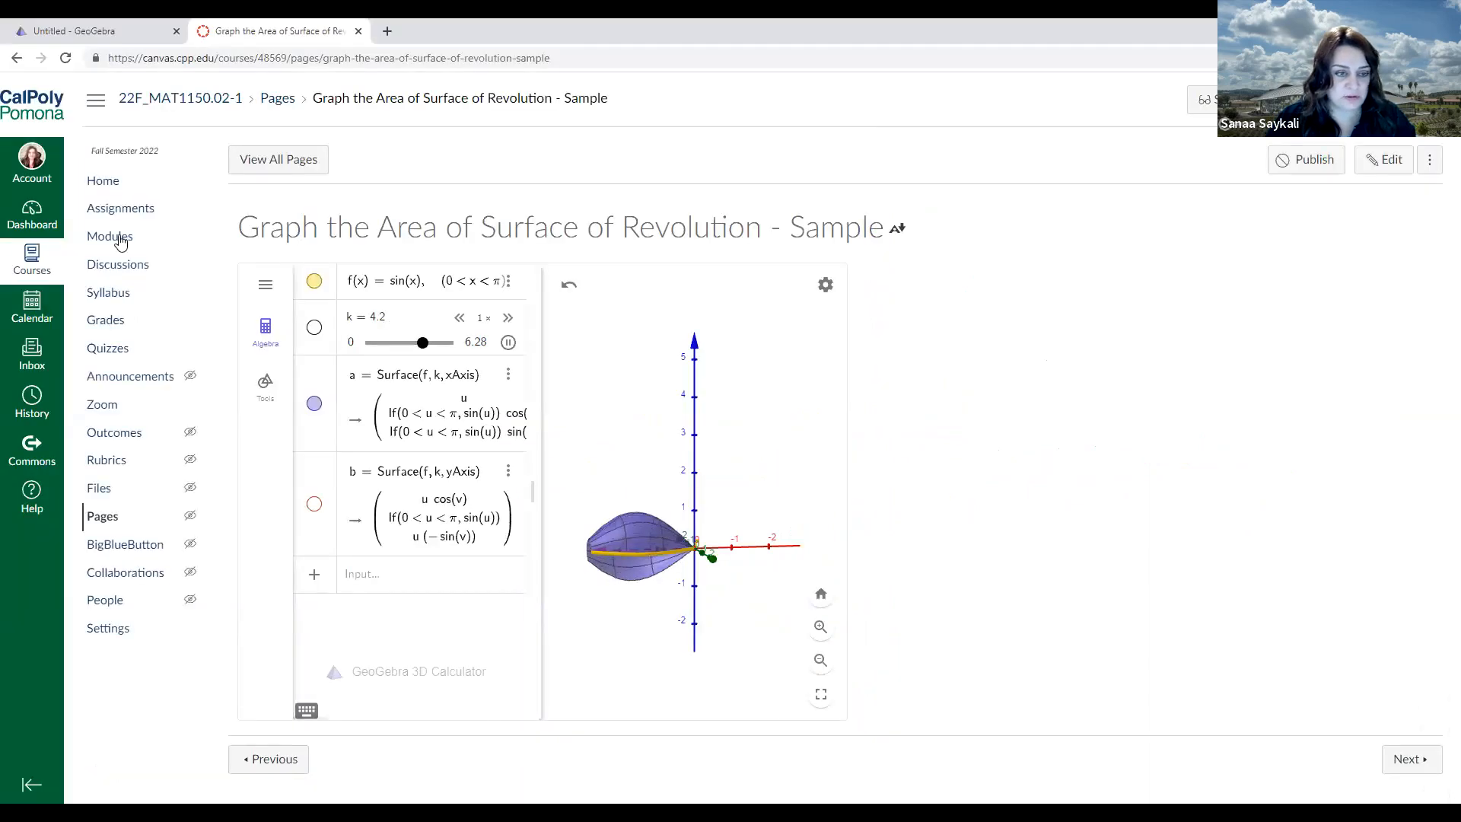
Return to the course modules, discarding the embedded graph's changes, and reopen the page Graph the Area of Surface of Revolution - Sample
click(157, 232)
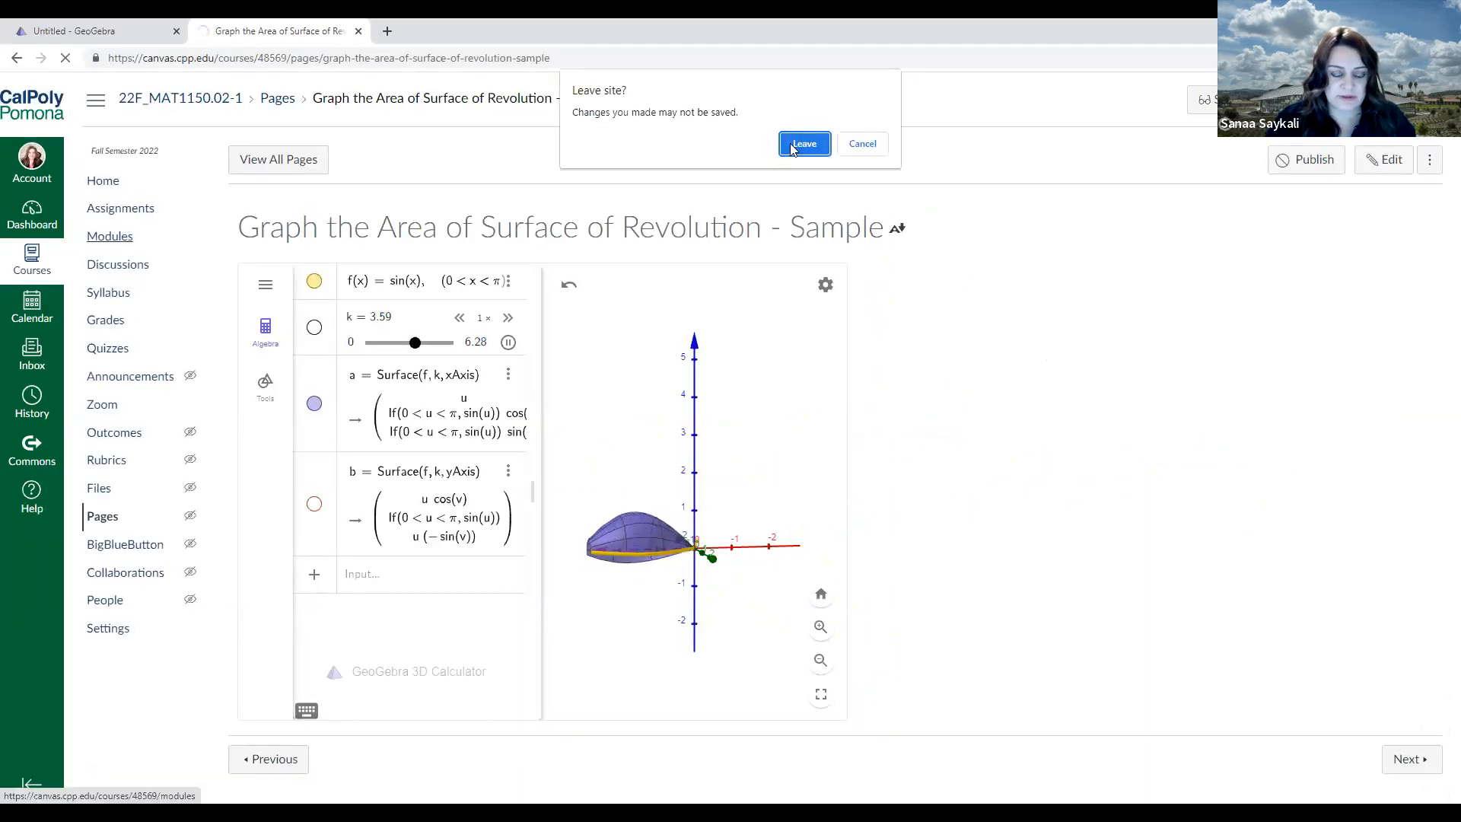
click(804, 143)
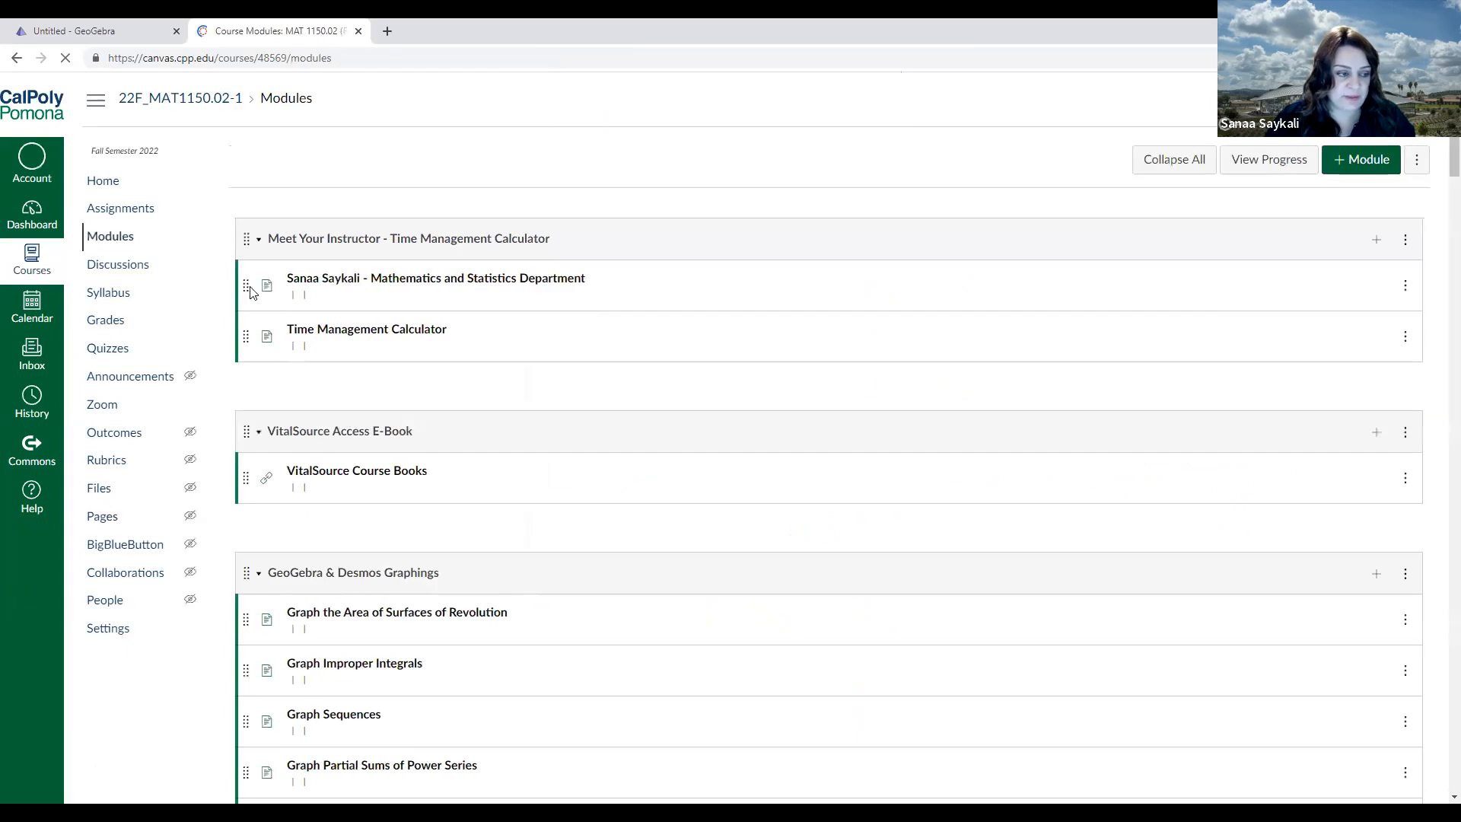
scroll(401, 606, down, 2)
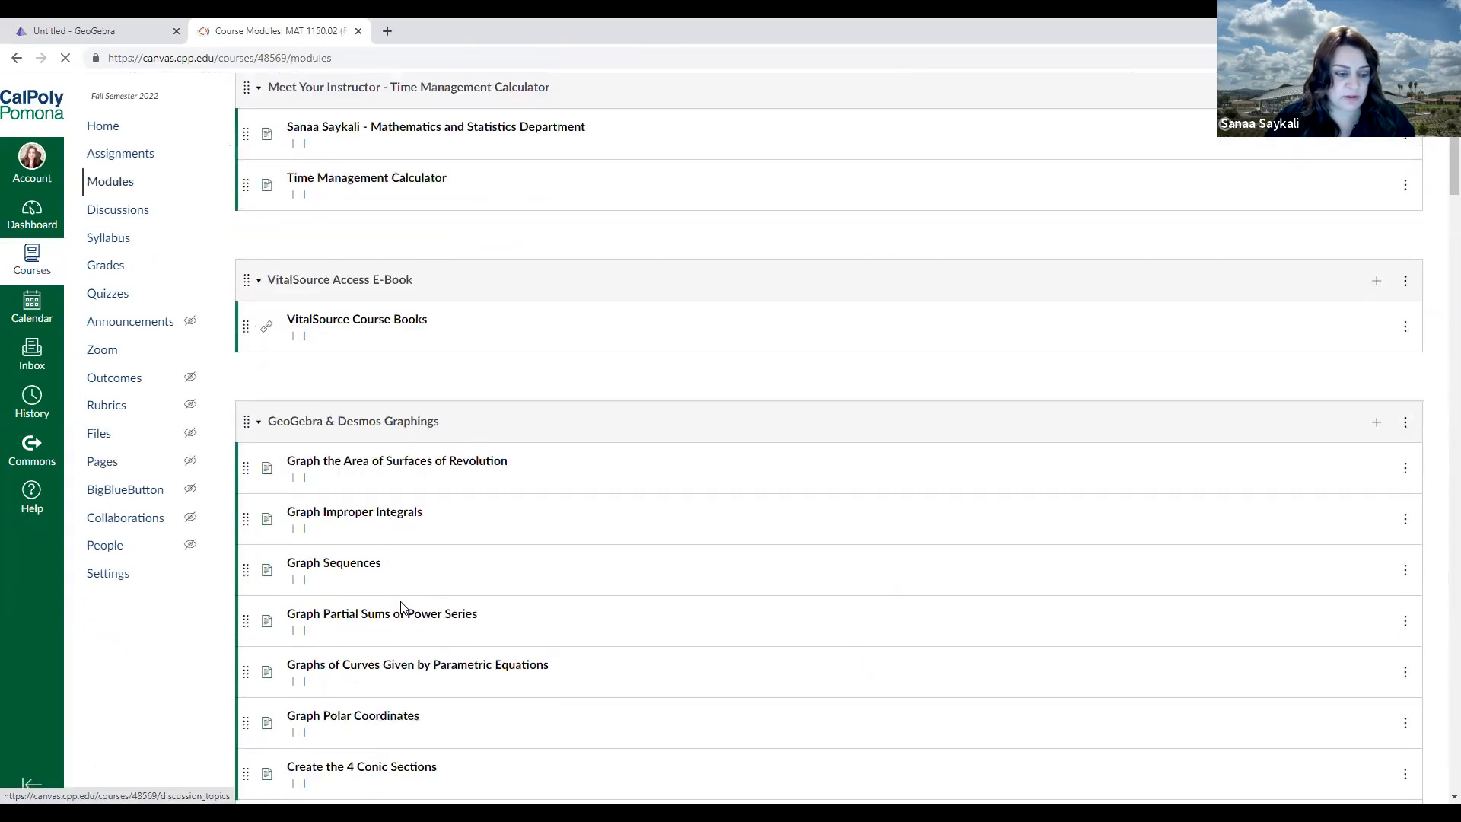
scroll(401, 606, down, 2)
click(401, 585)
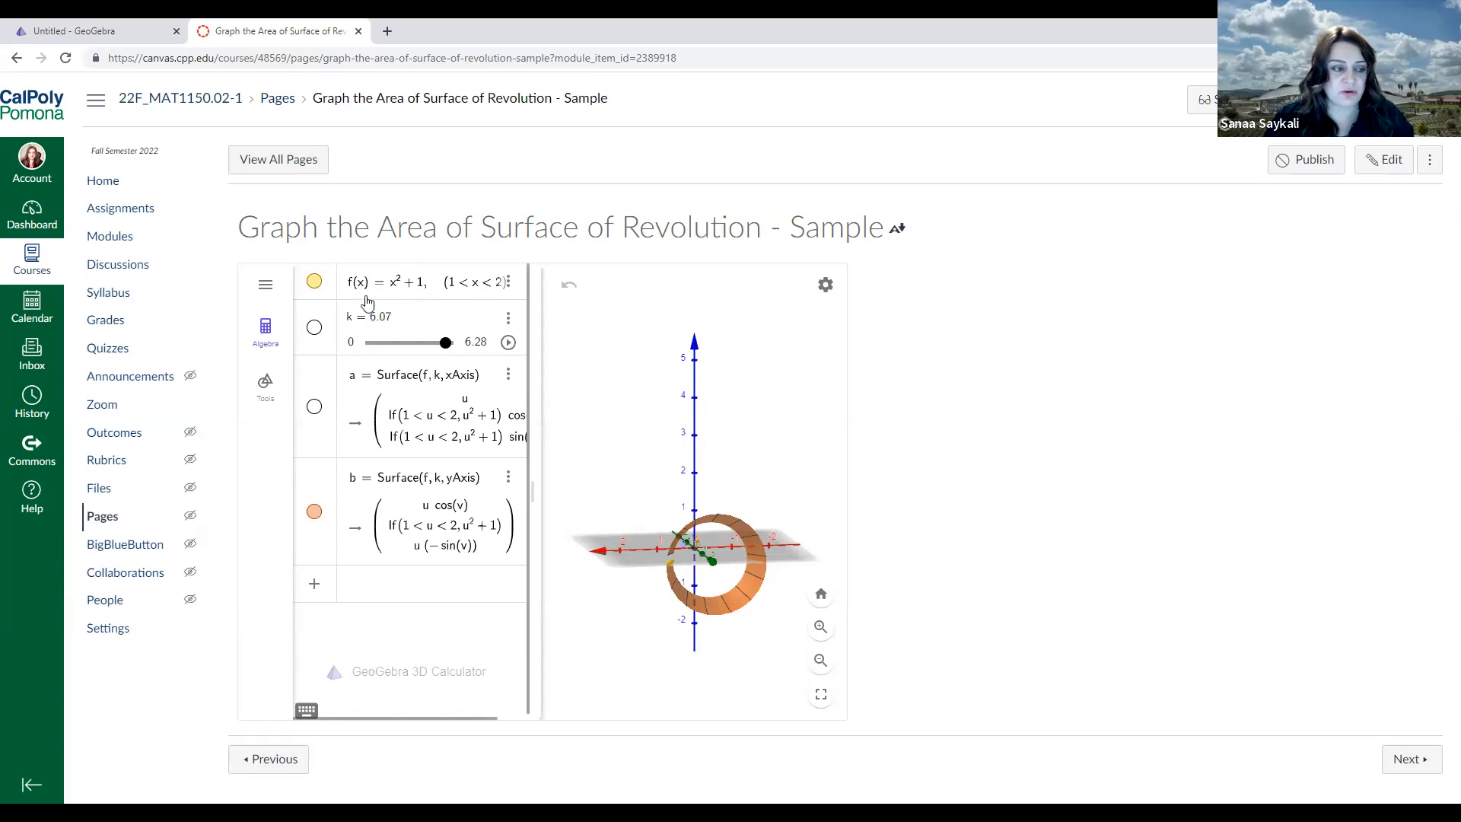
Go back to the course modules and open the page Create the 4 Conic Sections
click(121, 238)
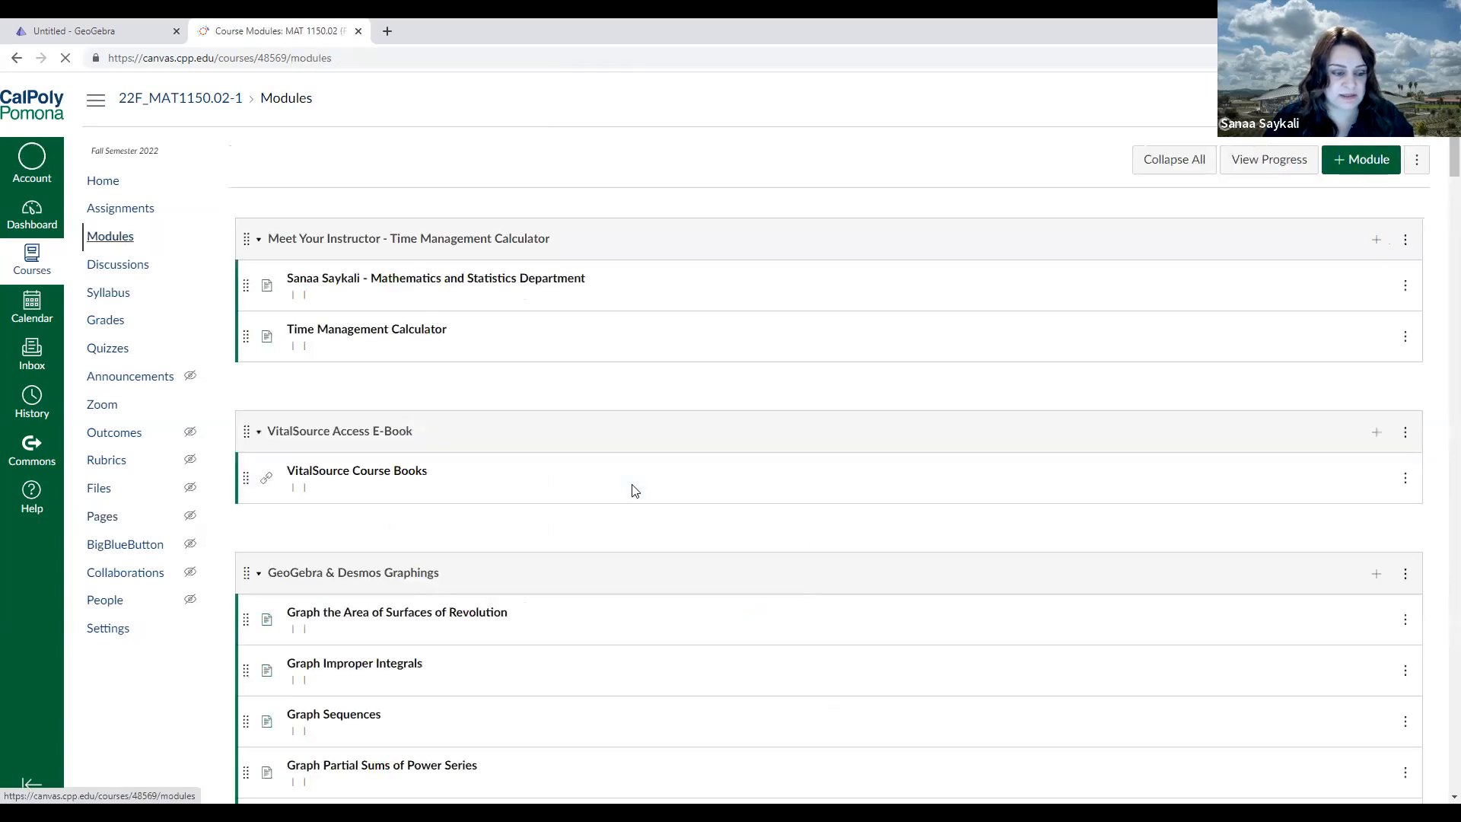
scroll(631, 490, down, 4)
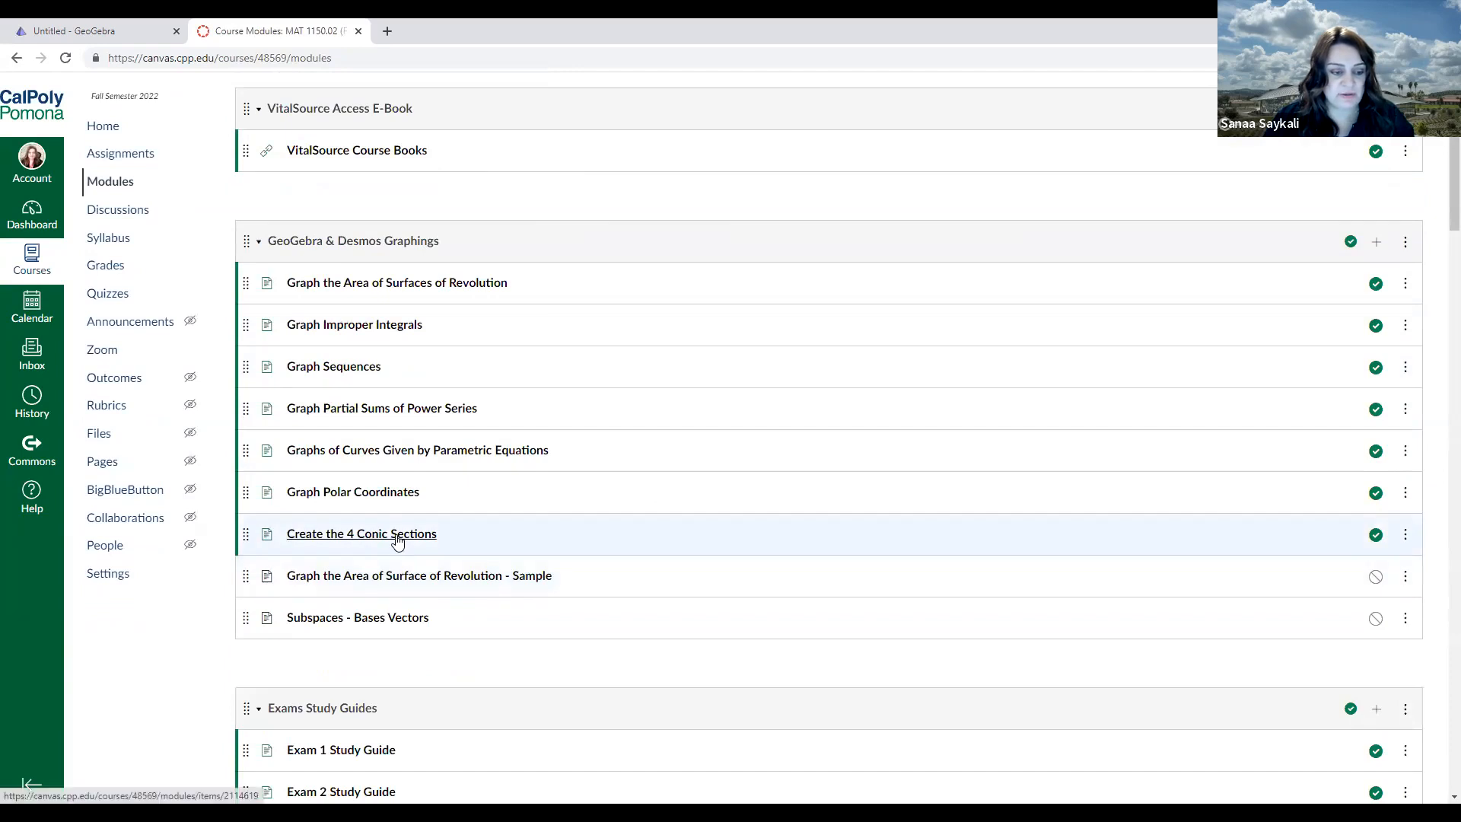
click(397, 536)
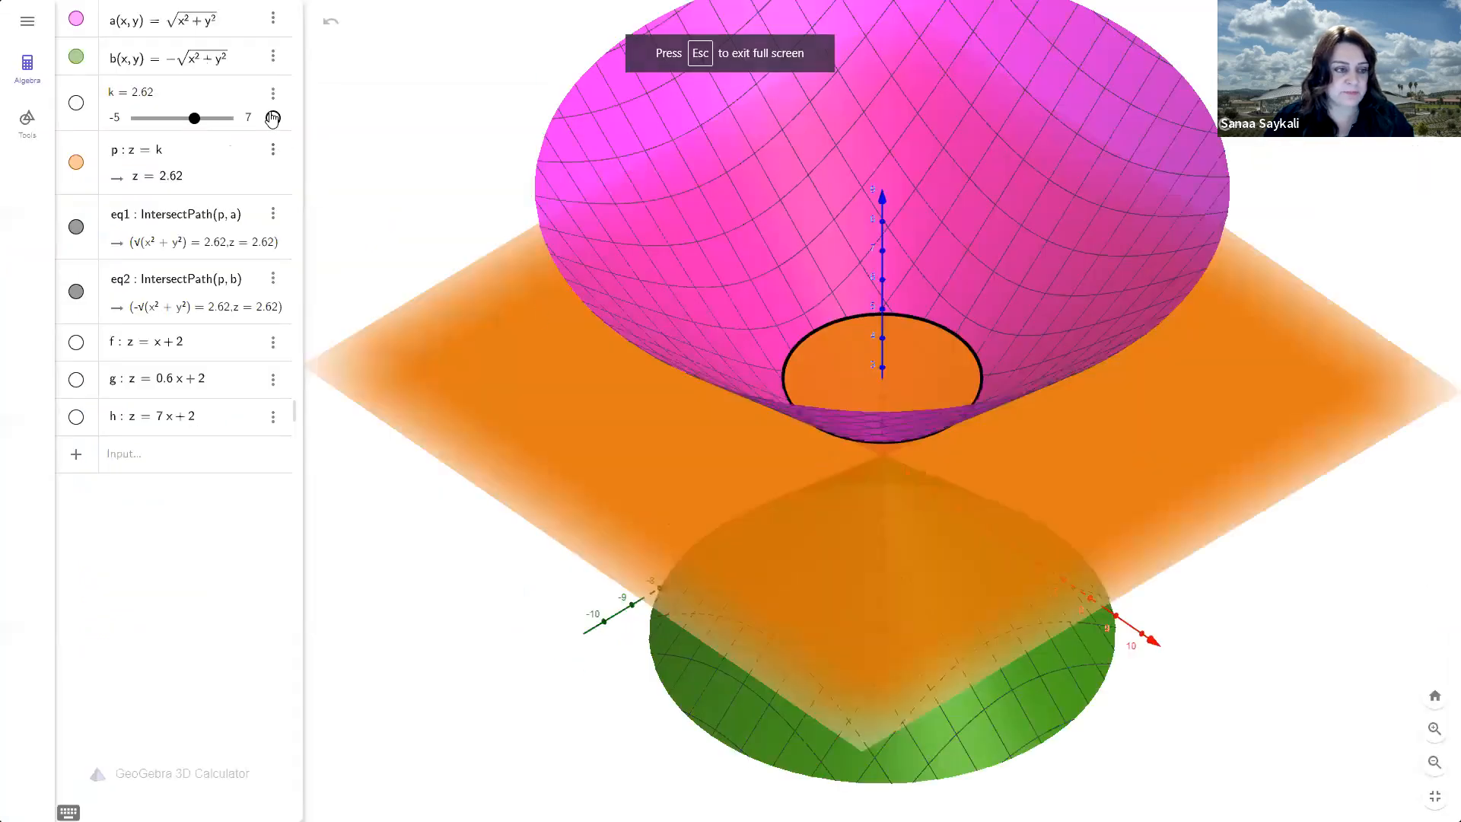
Animate slider k to sweep the horizontal plane through the double cone, examine the intersection from different angles, and stop the animation
click(272, 118)
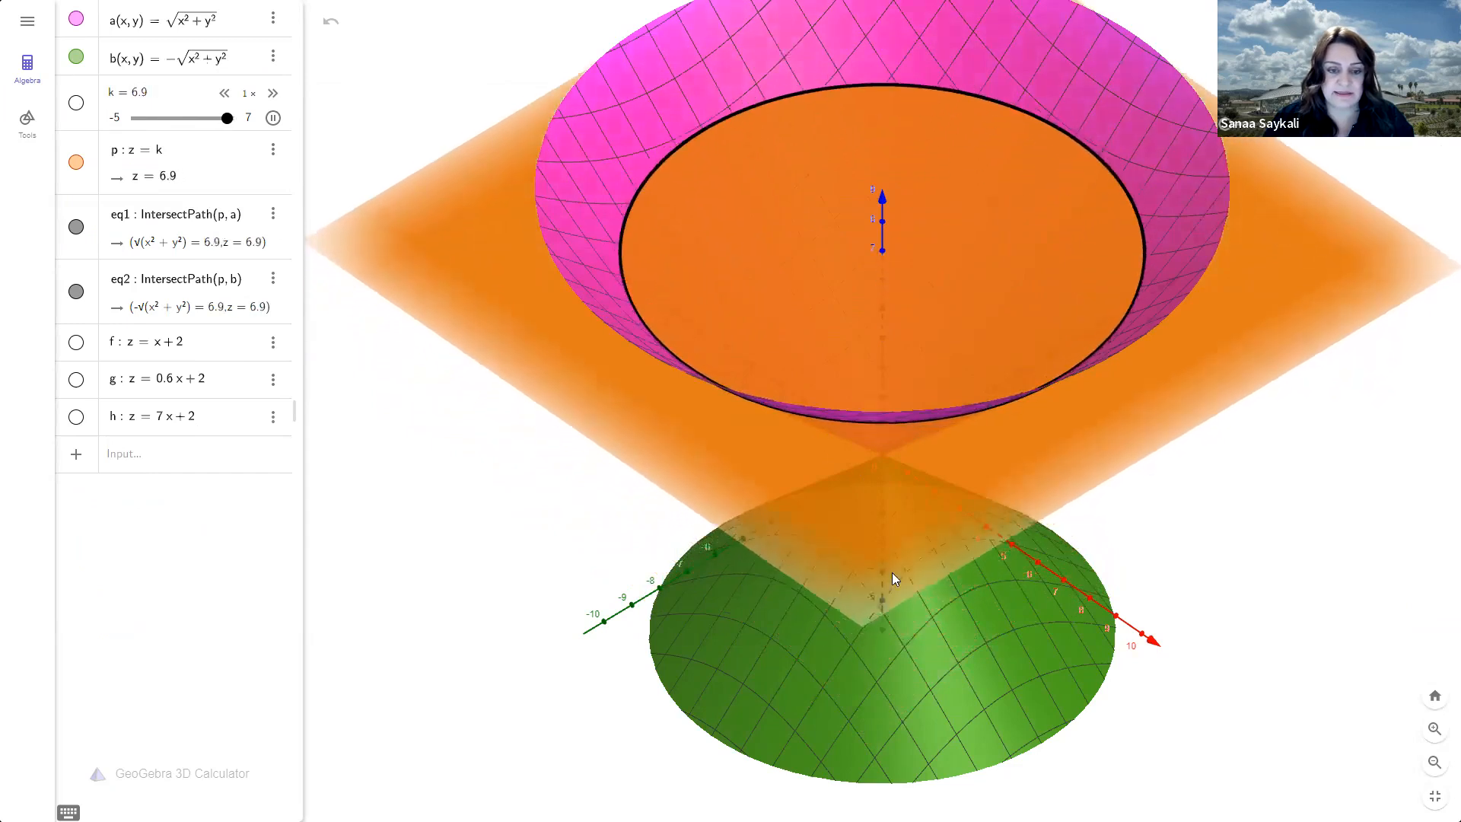
drag(980, 694, 1003, 535)
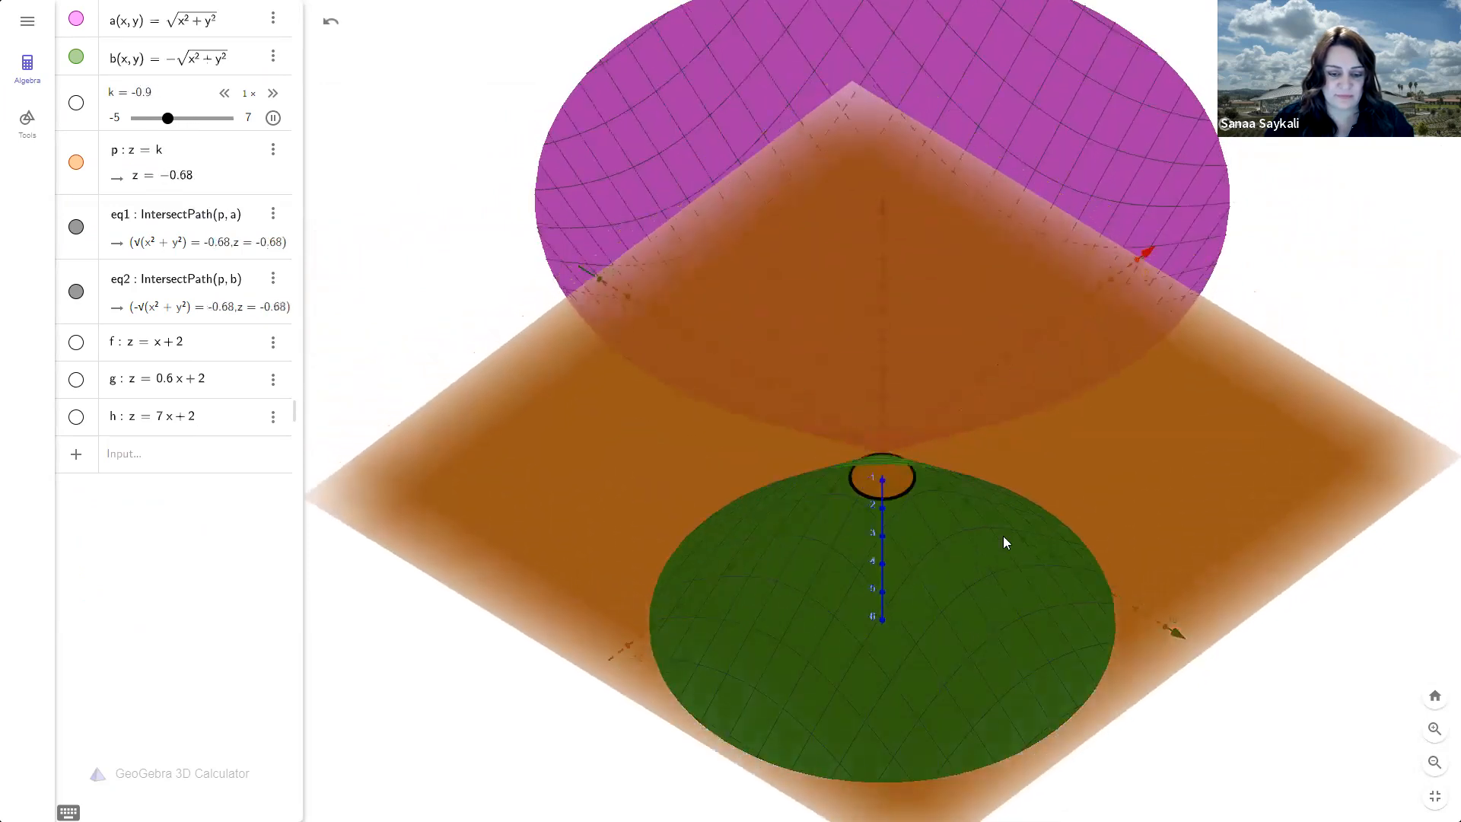
drag(738, 466, 730, 513)
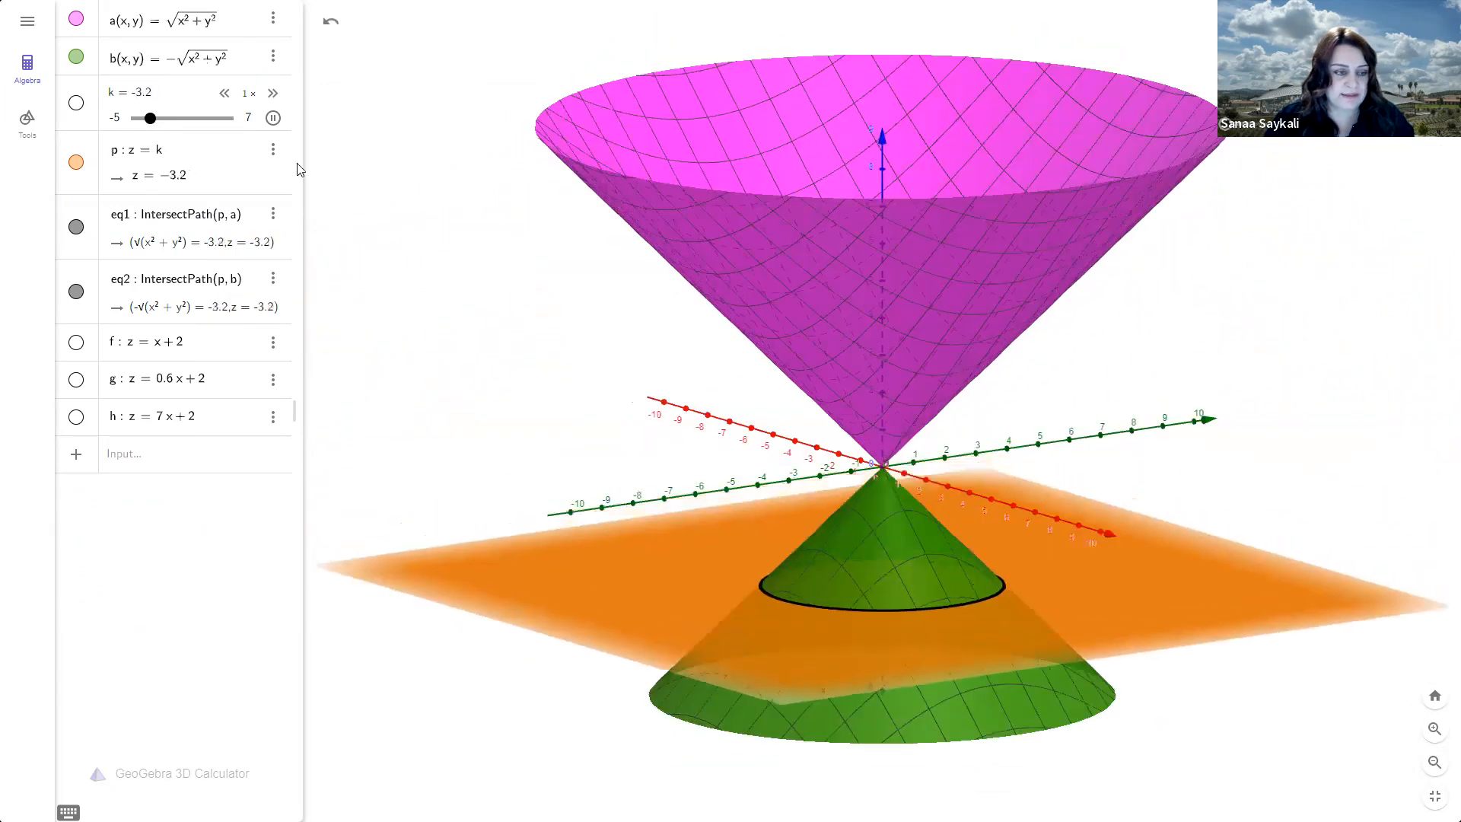
click(273, 117)
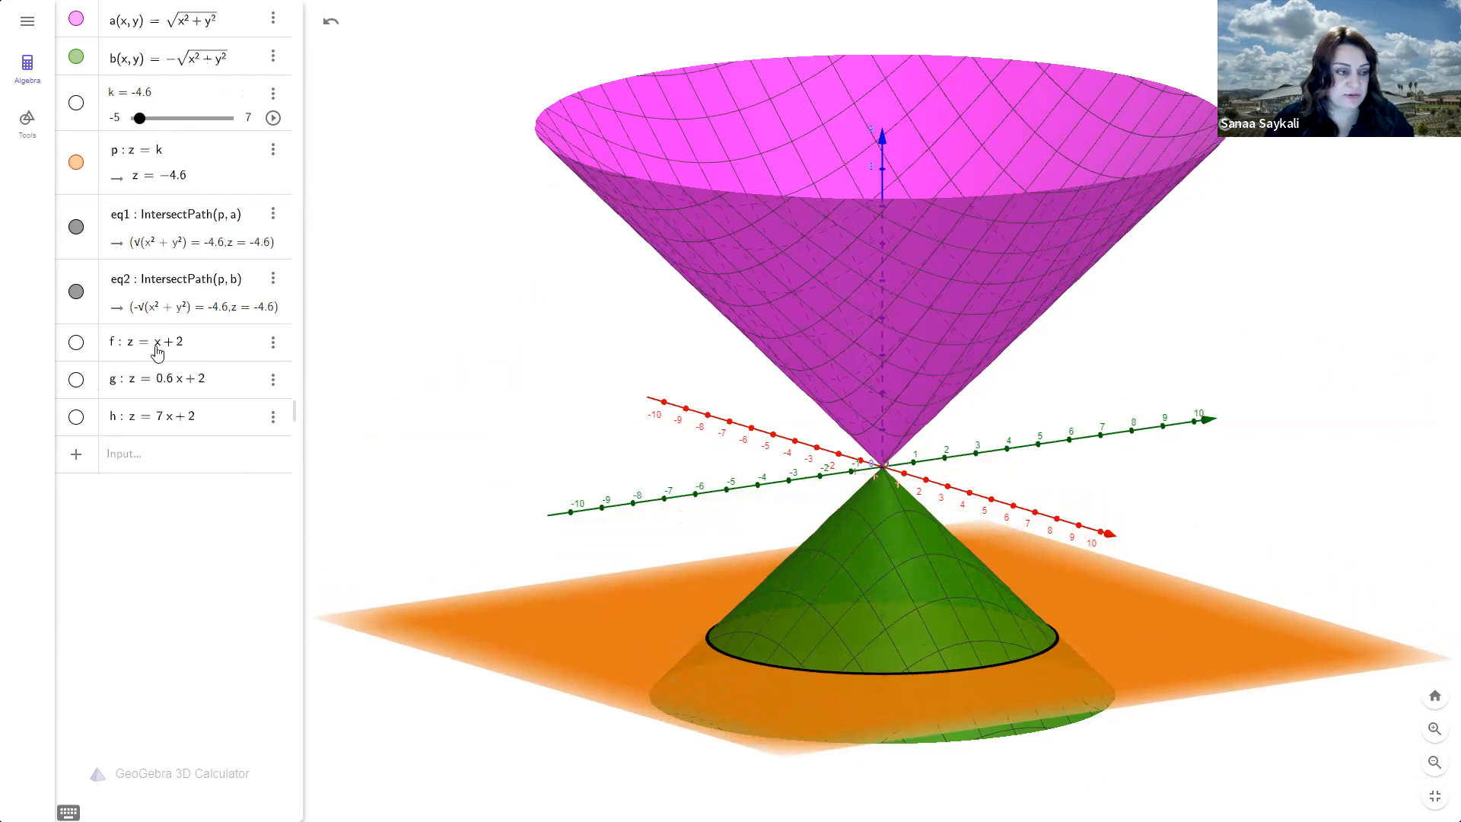
Redefine plane p as z = x + 2 and examine its intersection with the upper cone
click(173, 155)
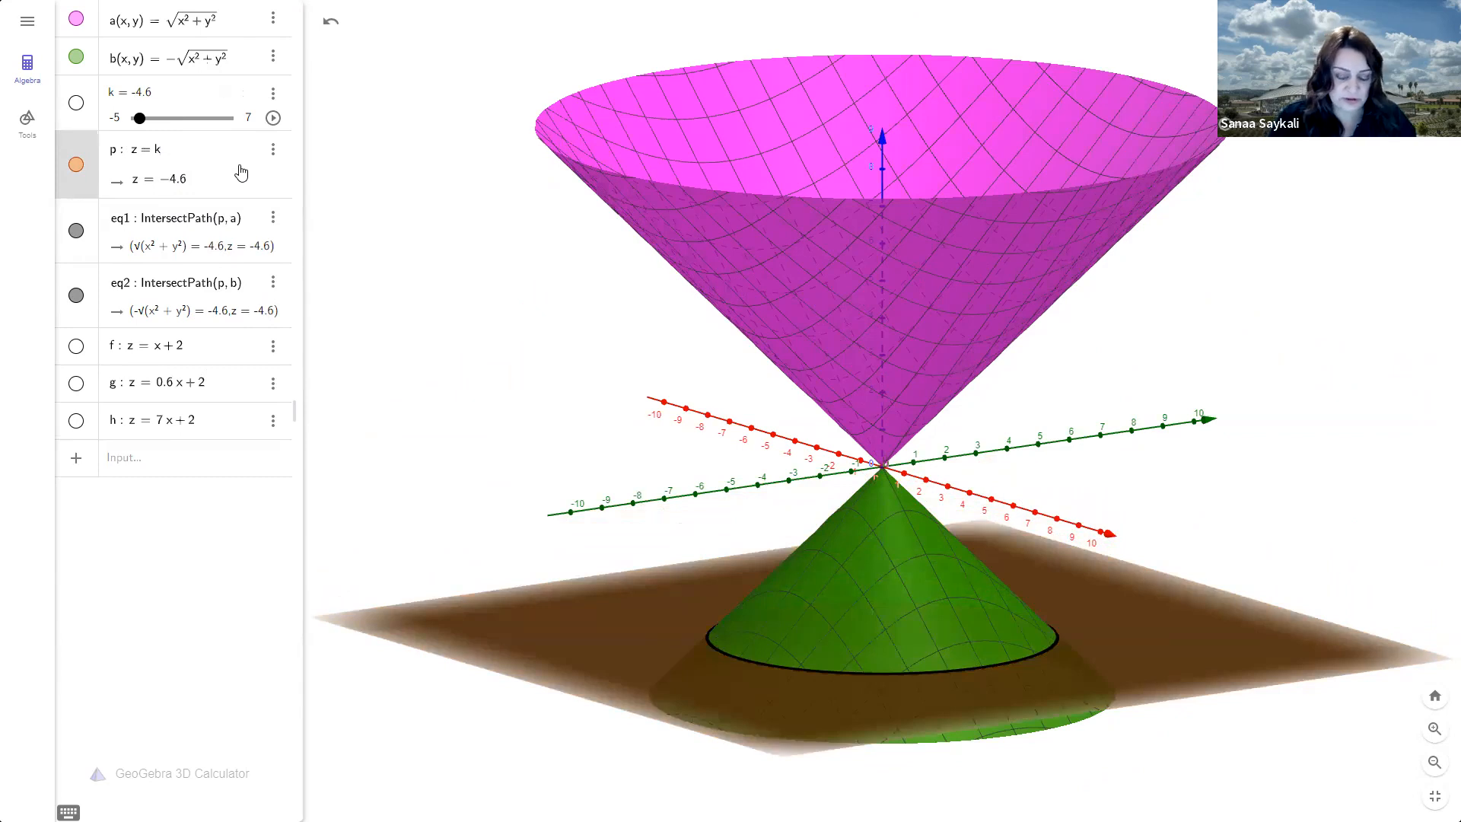
key(BackSpace)
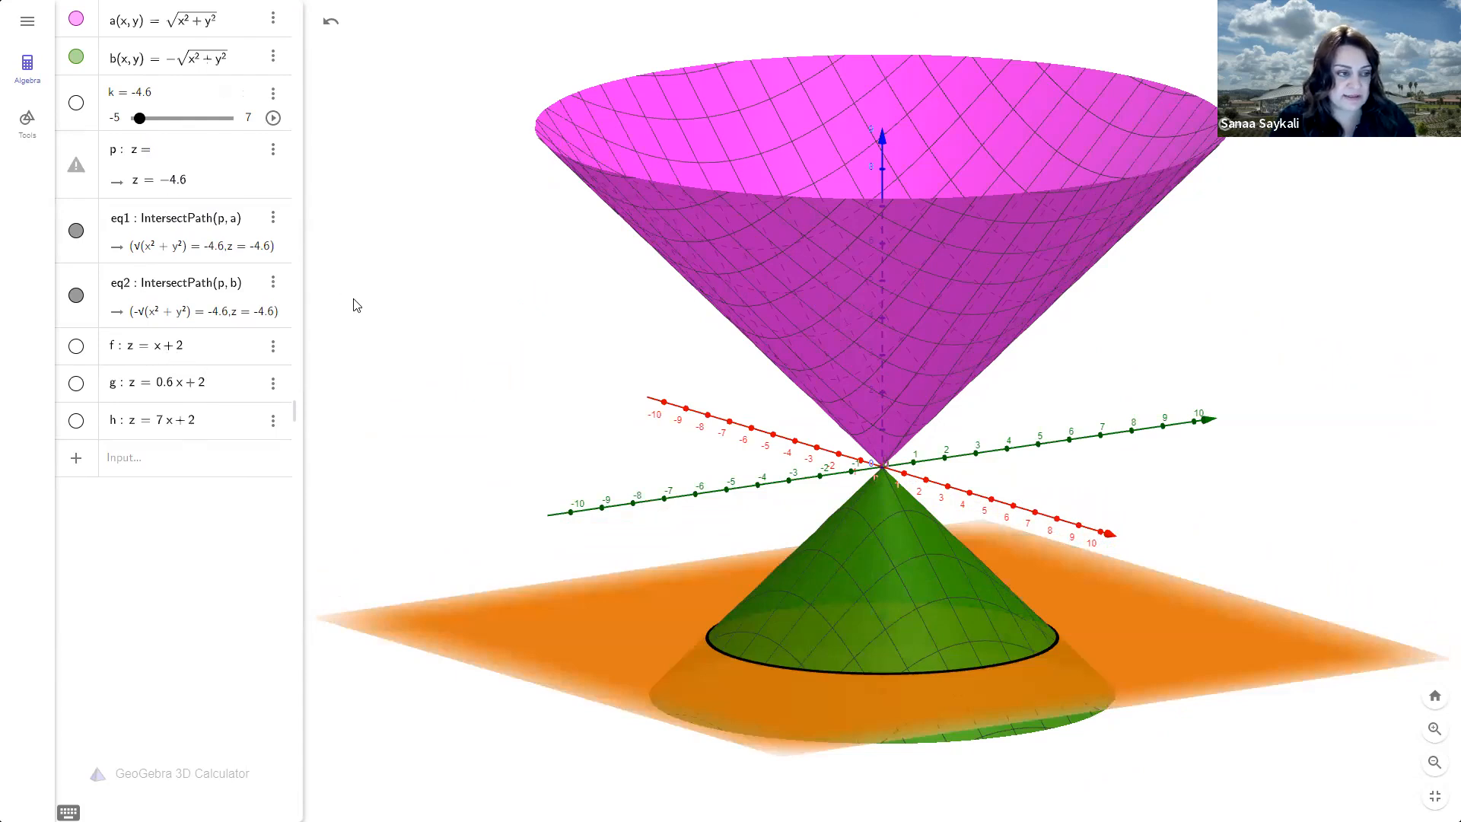
text(x )
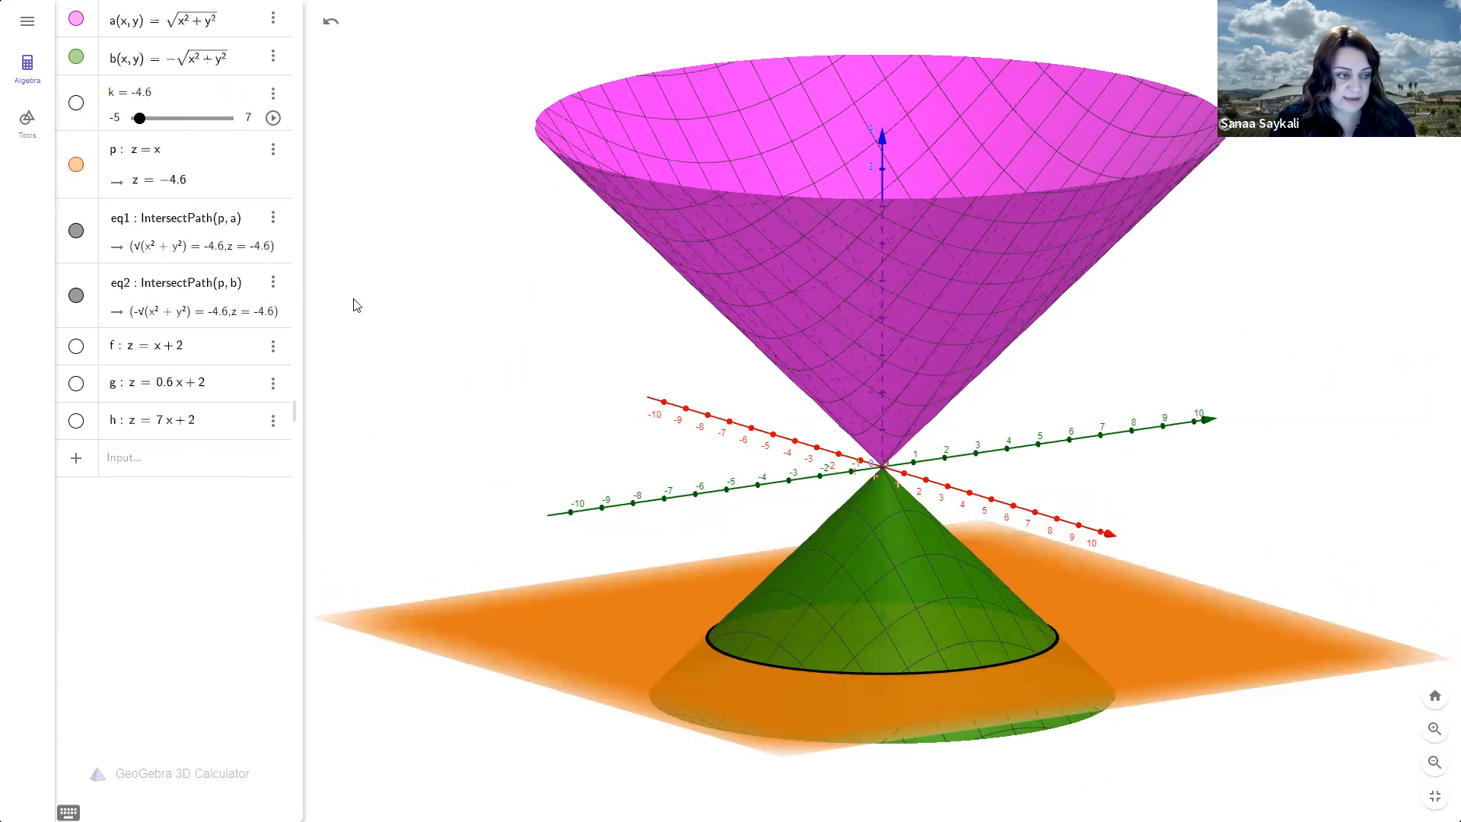
text(+ 2)
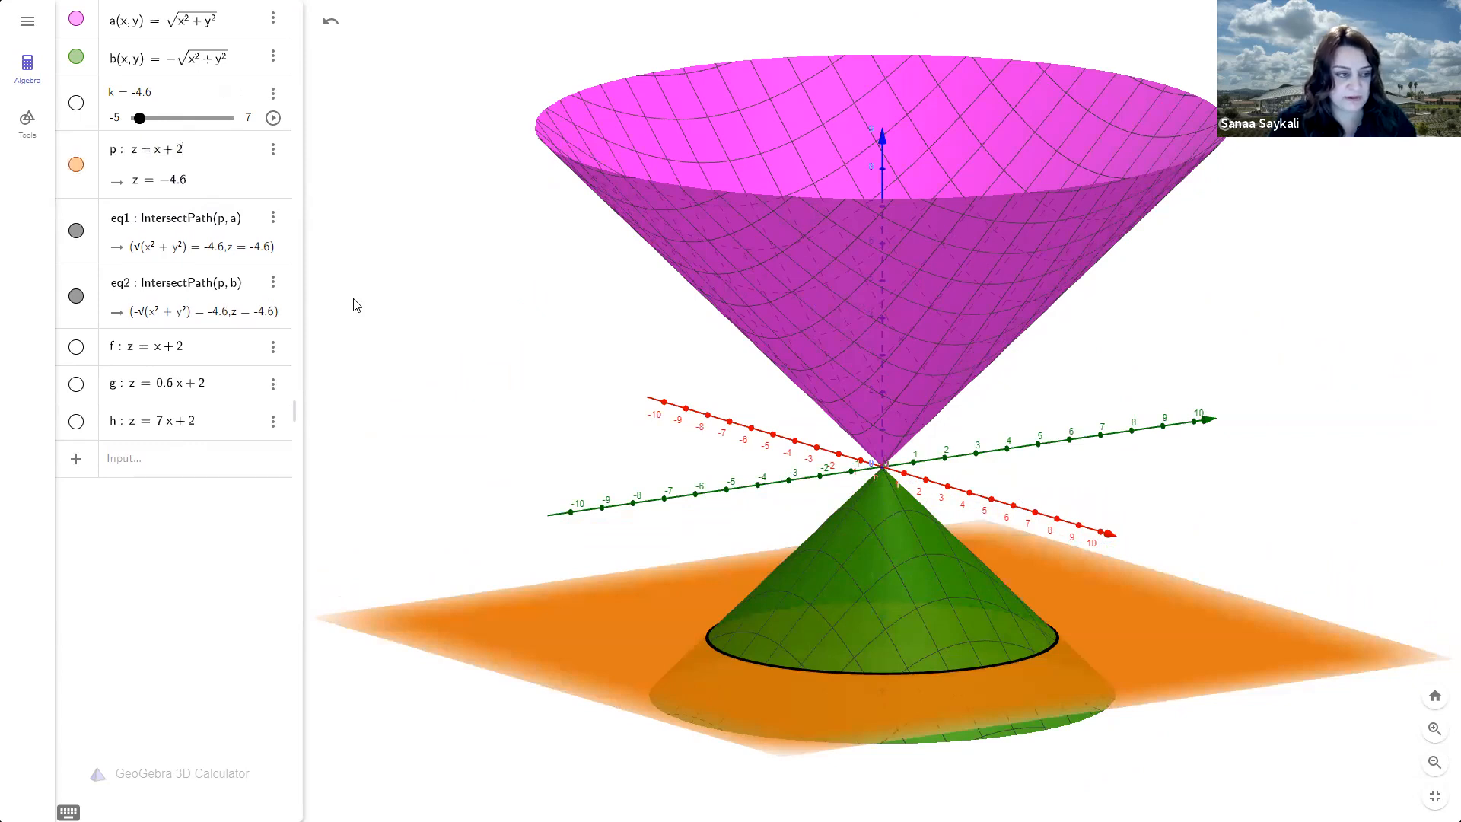
key(Return)
drag(746, 388, 800, 384)
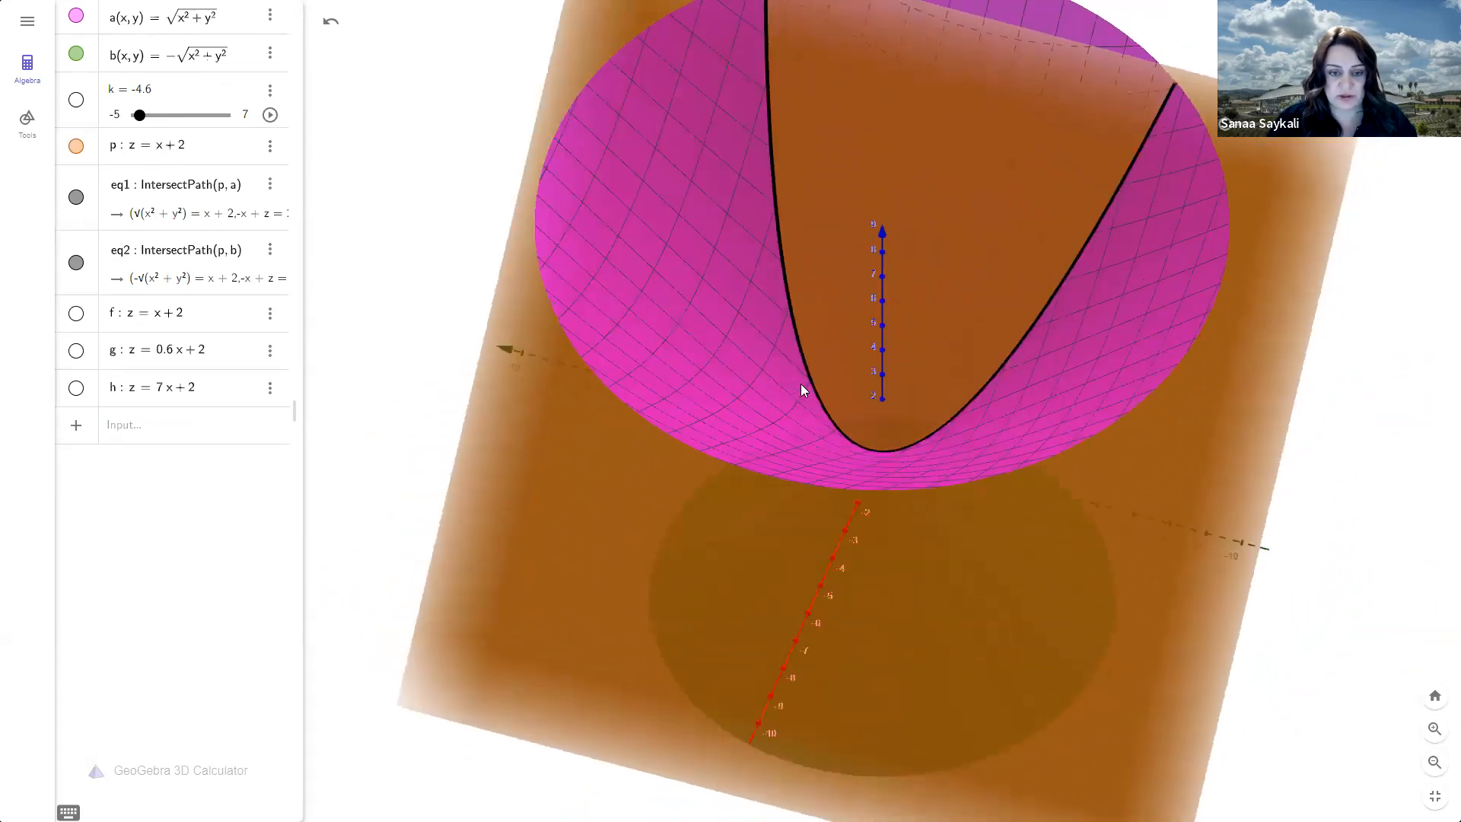
Change plane p to z = 0.6x + 2 and examine the intersection curve from several angles
click(159, 150)
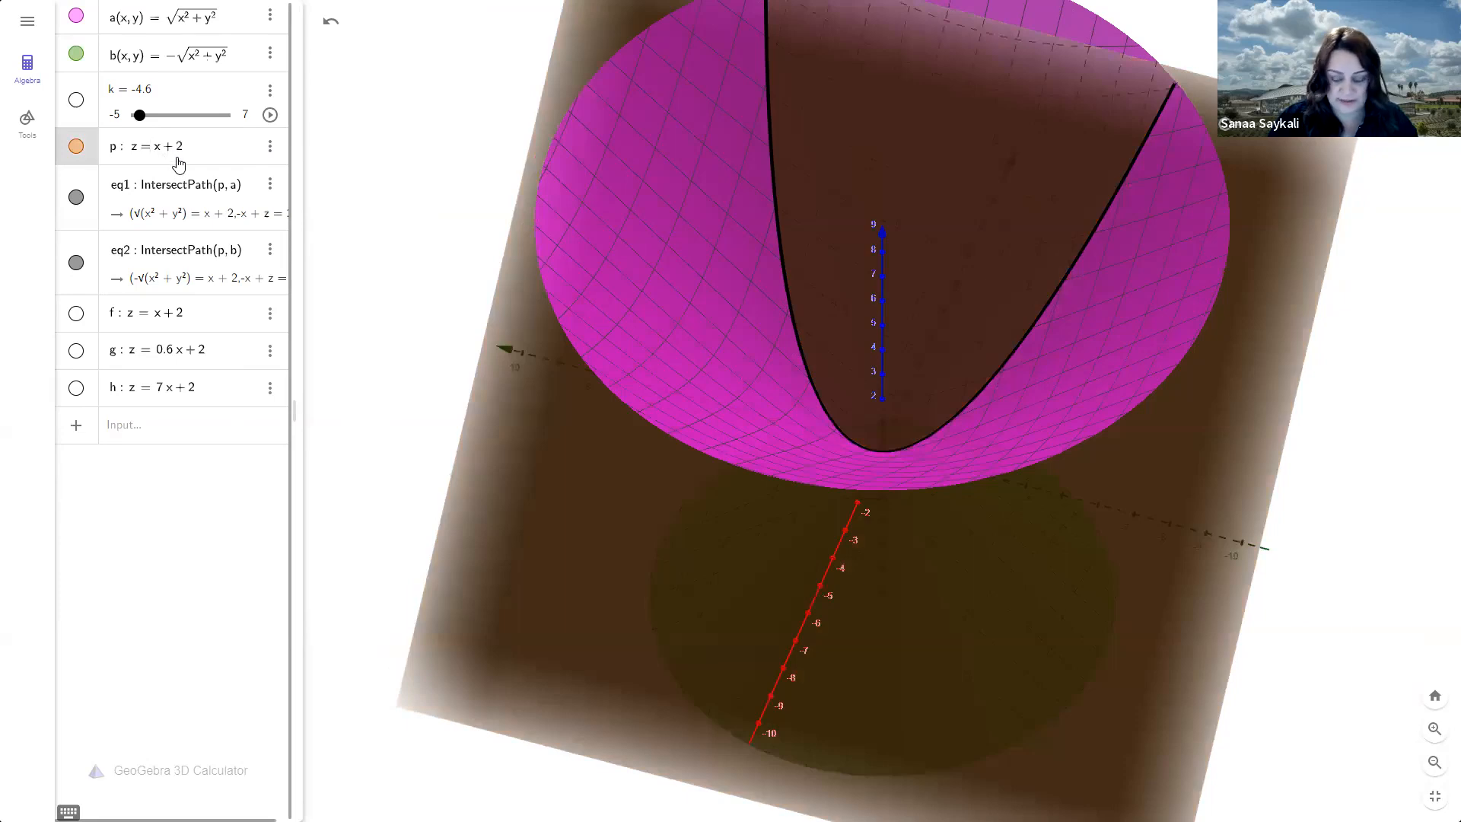
text(.6)
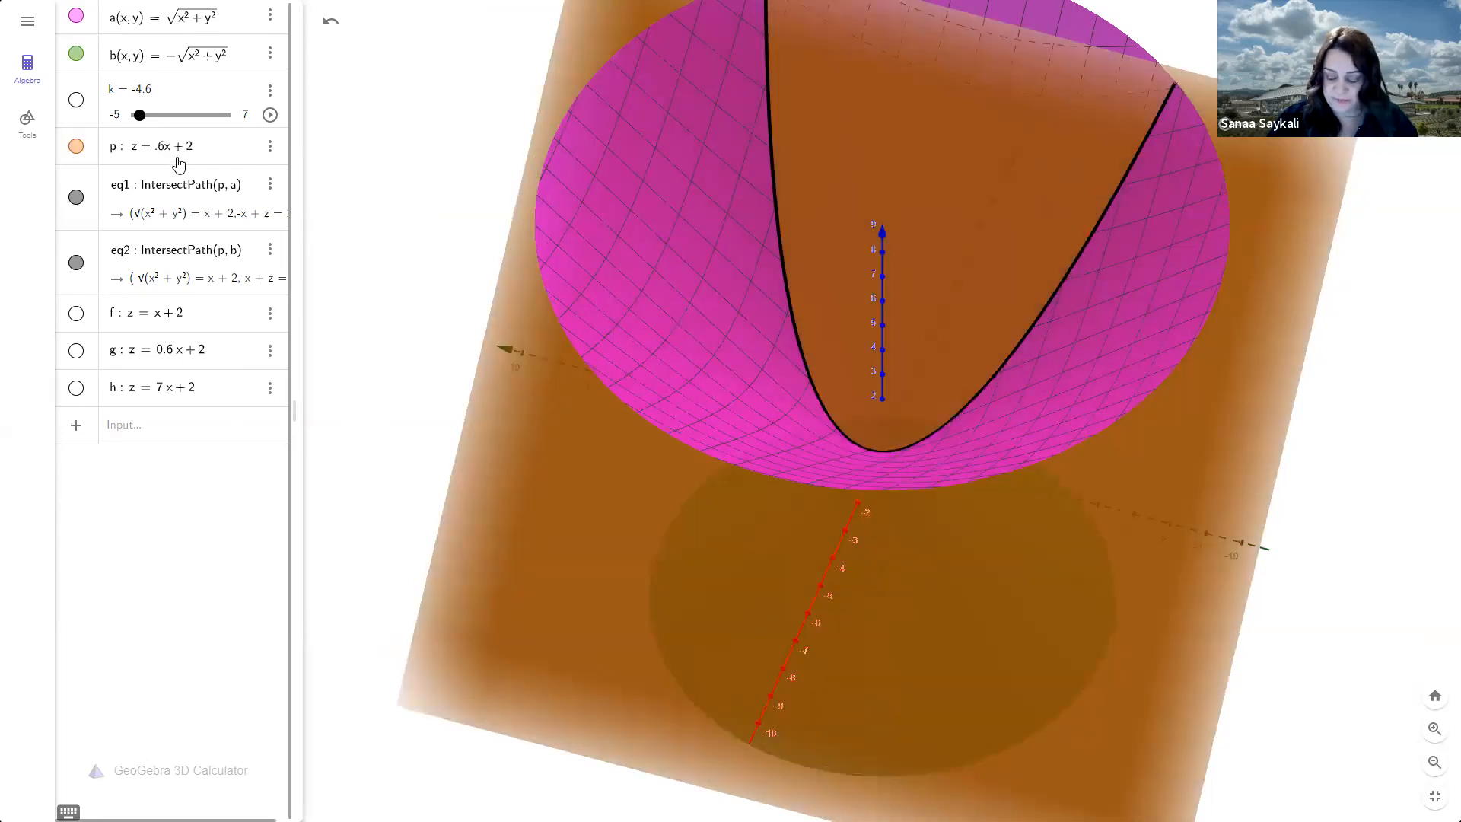
key(Return)
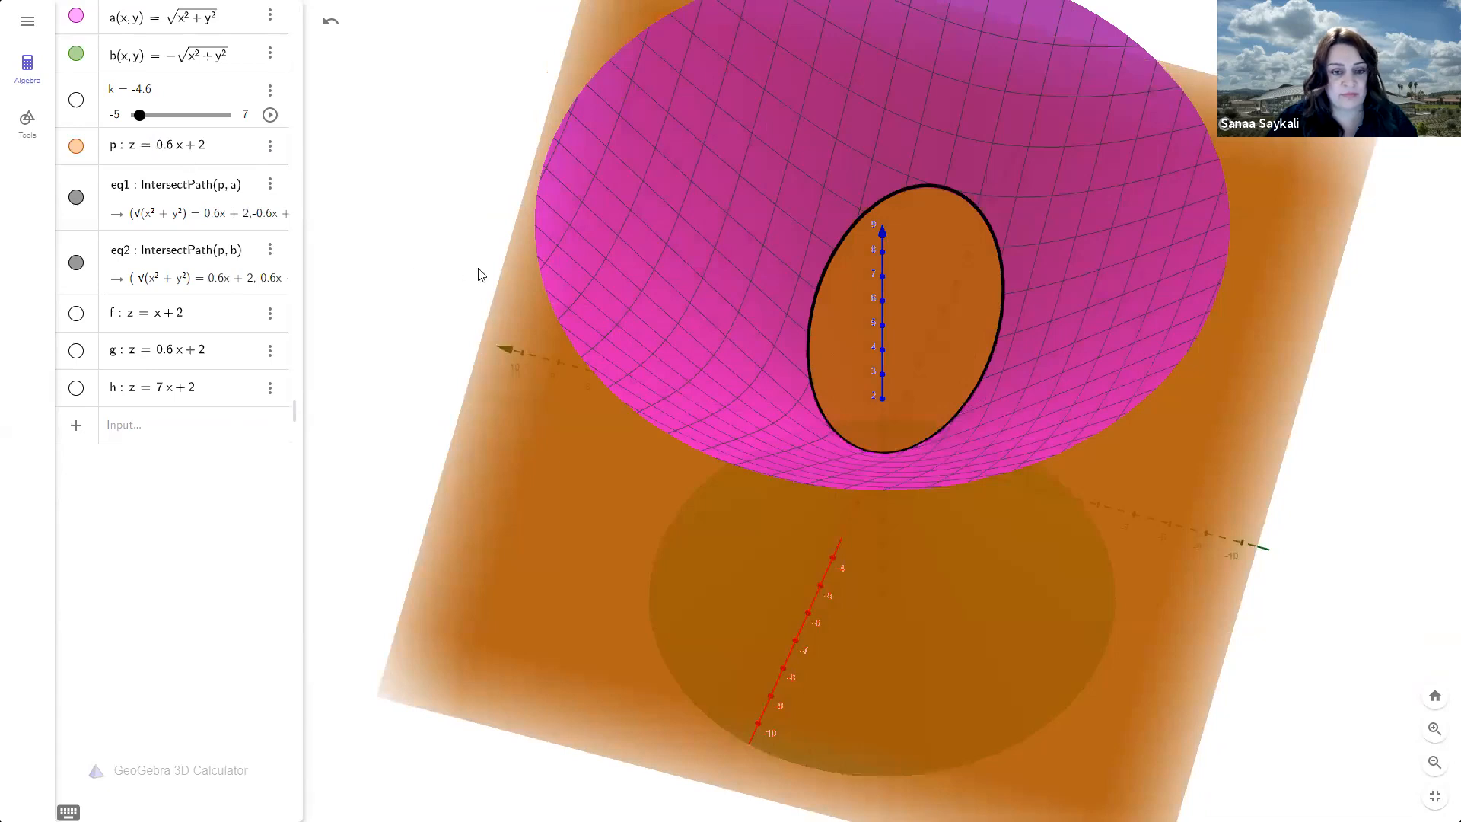
mouse_move(473, 301)
mouse_down()
mouse_move(522, 309)
mouse_move(487, 292)
mouse_up()
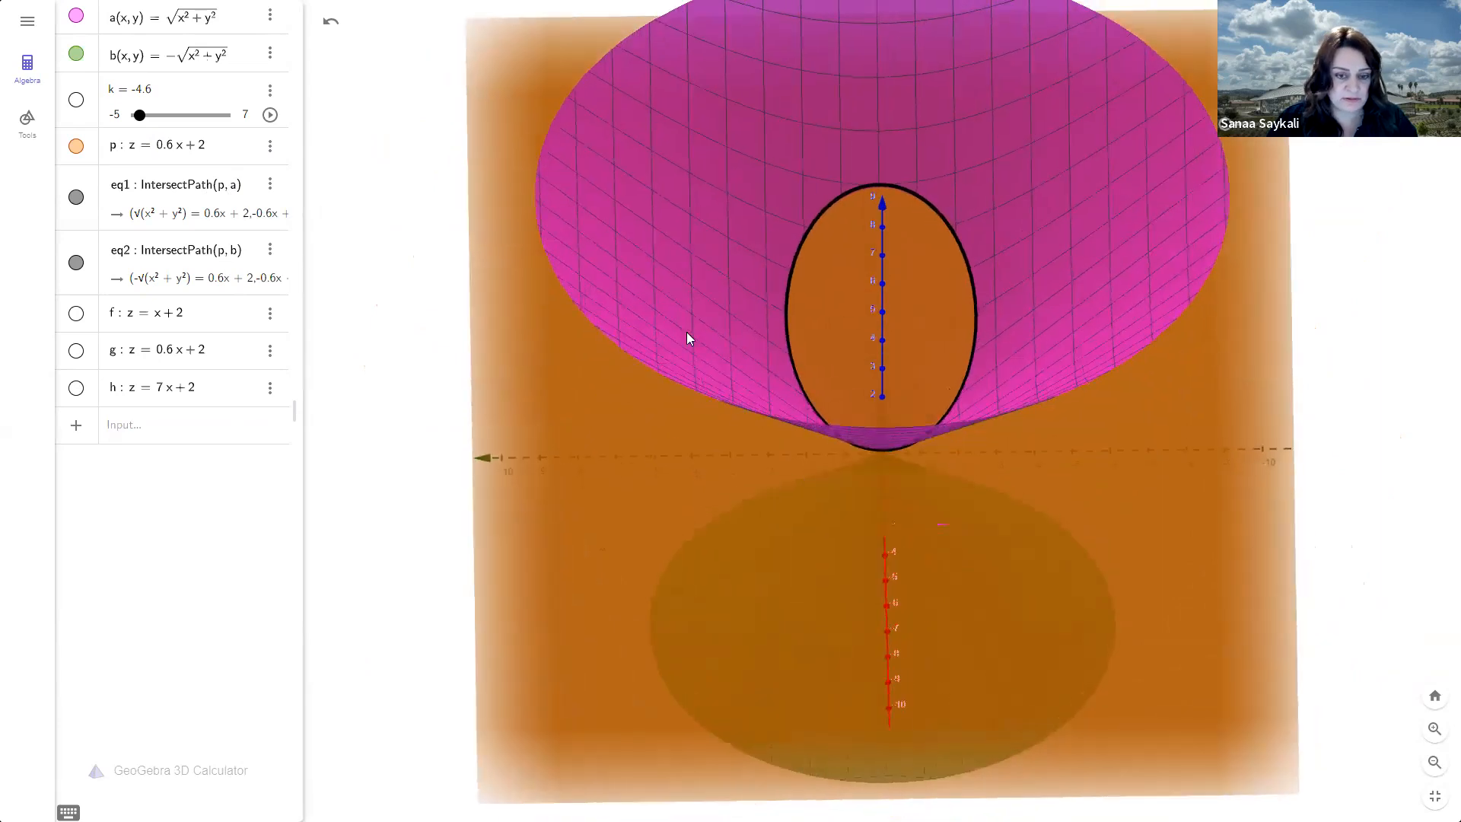
drag(686, 332, 691, 344)
Change plane p to z = 7x + 2 and examine how it cuts both cones from several angles
click(176, 156)
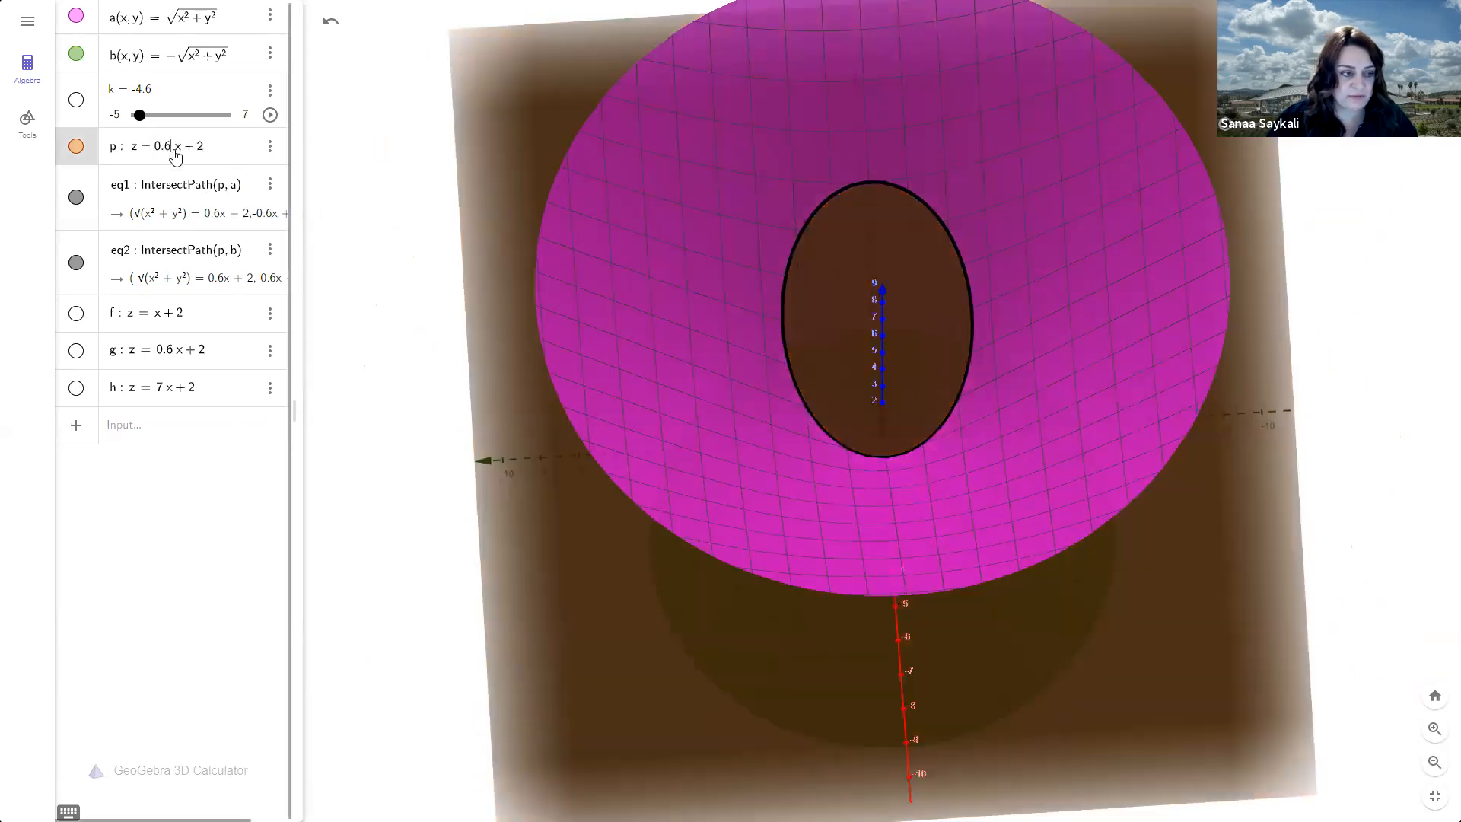
key(BackSpace)
key(BackSpace)
key(BackSpace)
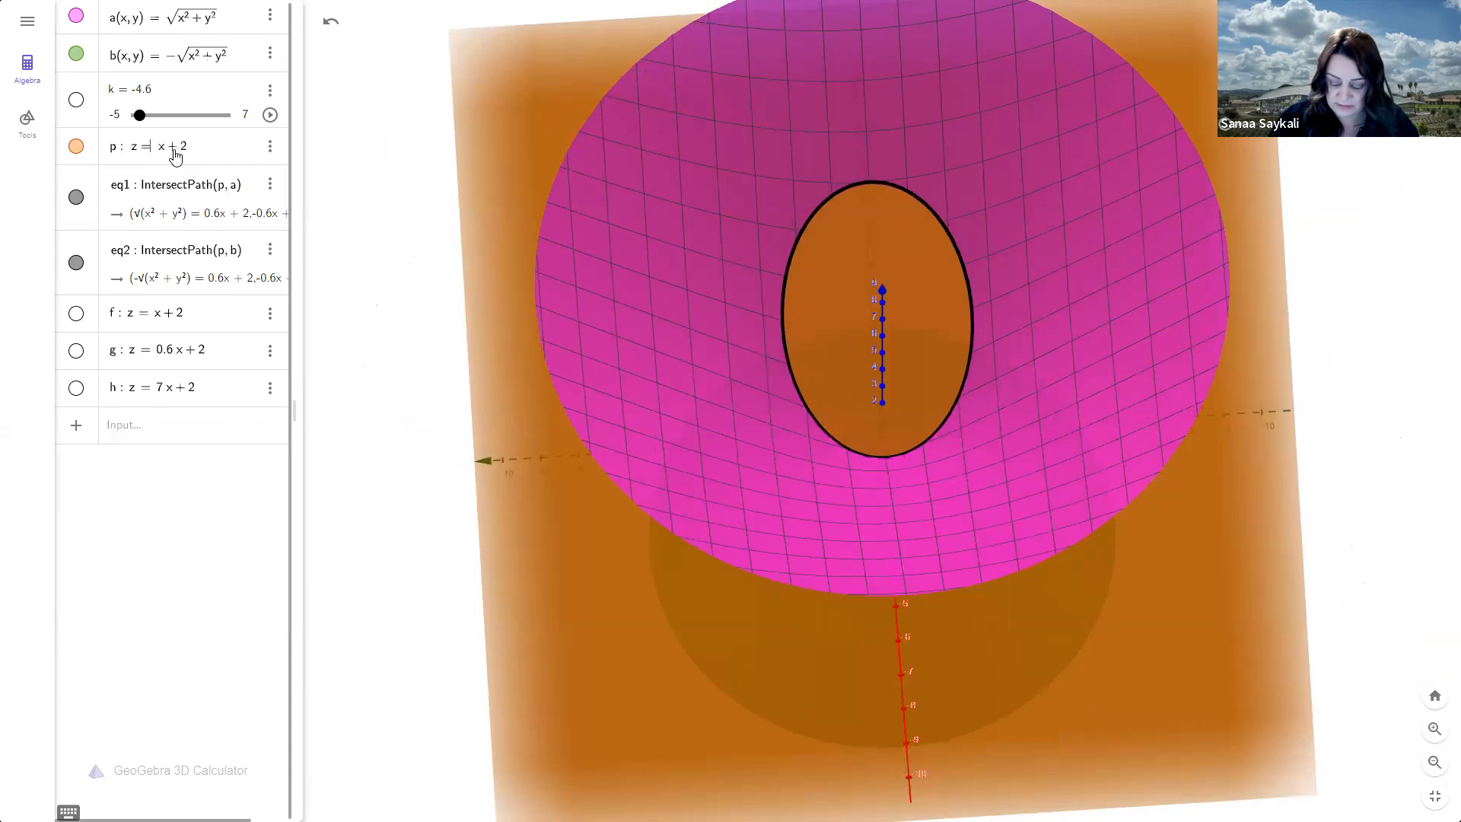
text(7)
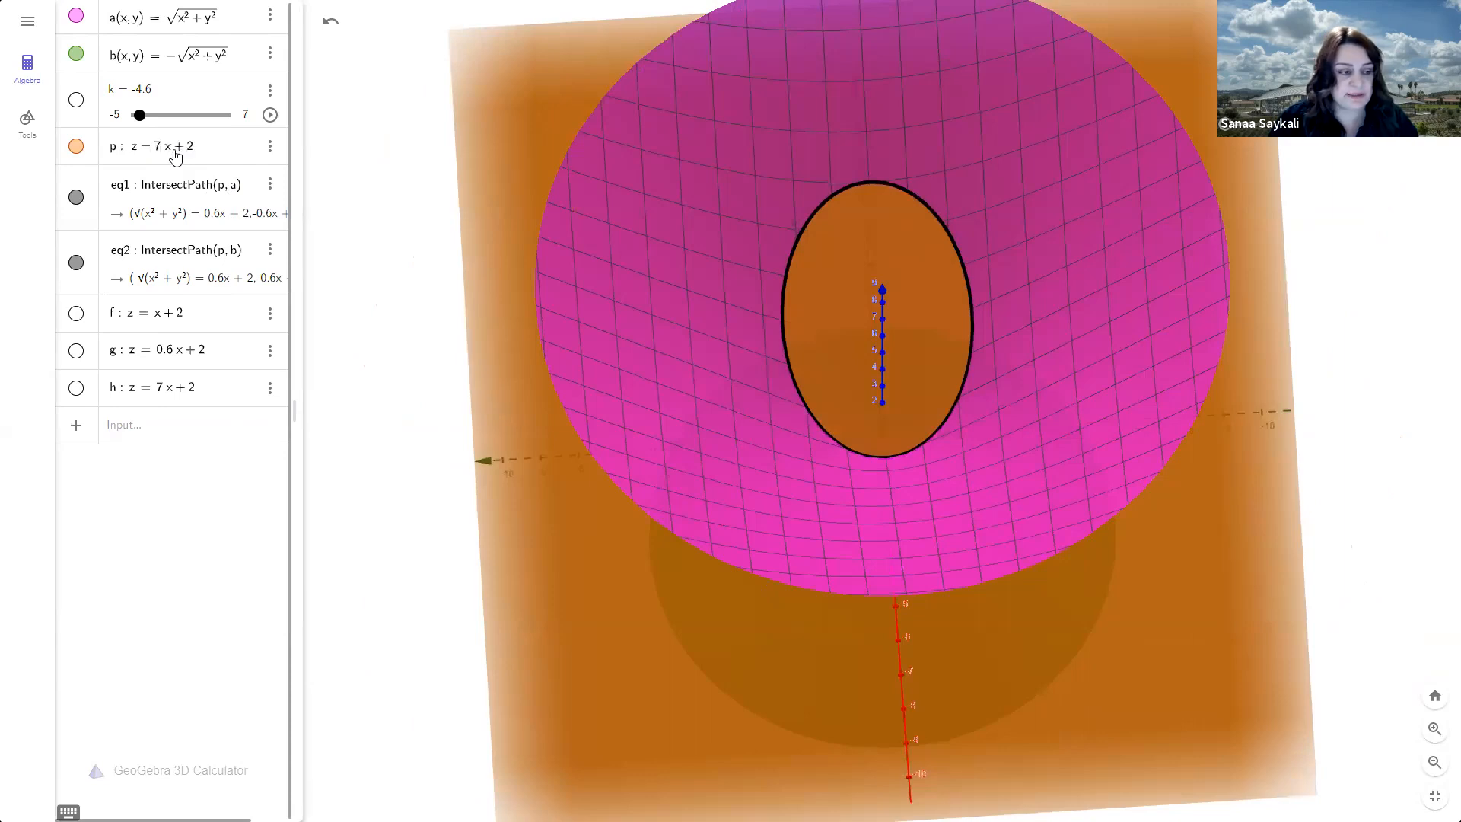
key(Return)
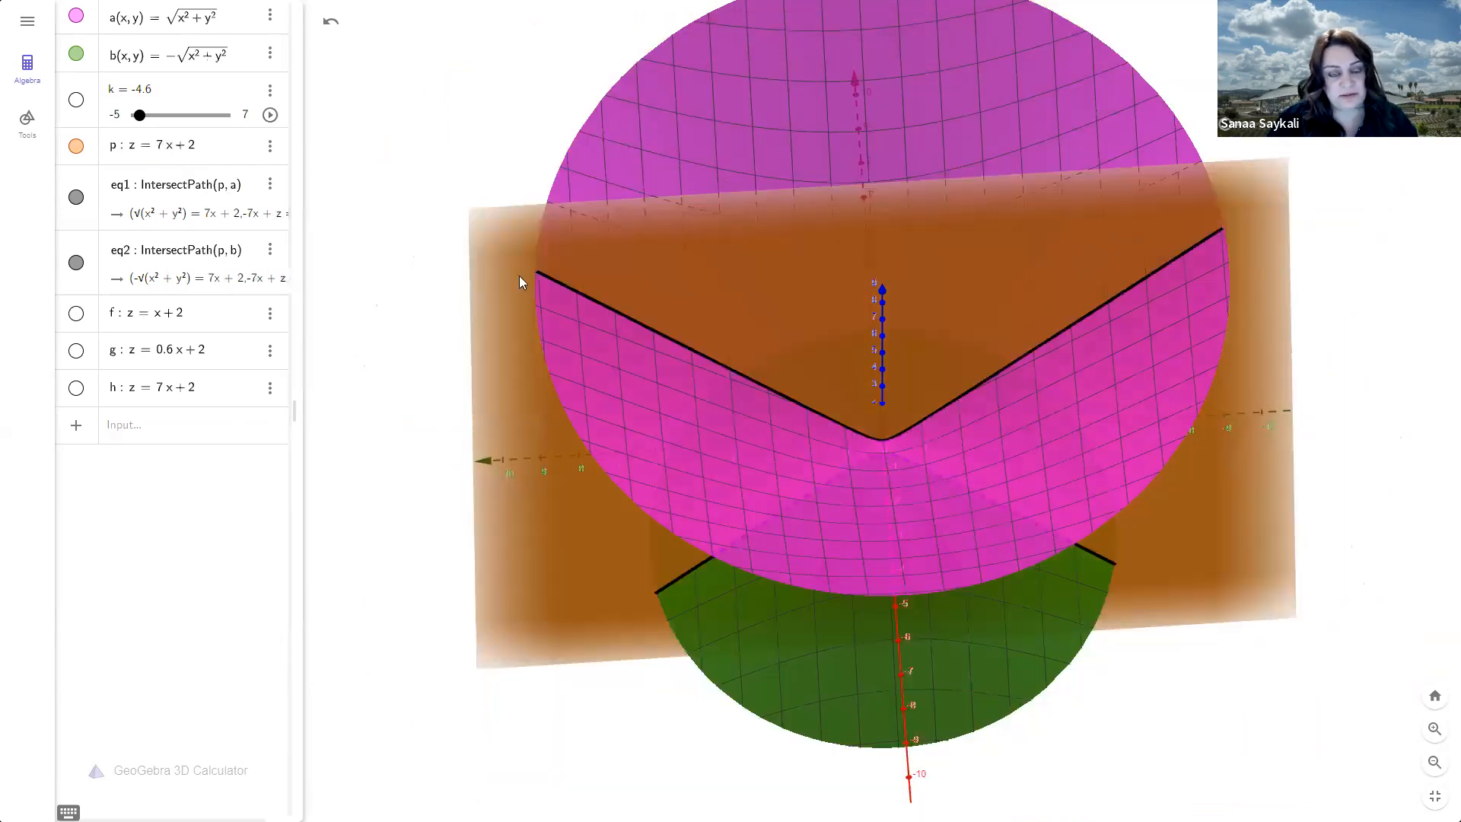
drag(799, 426, 727, 445)
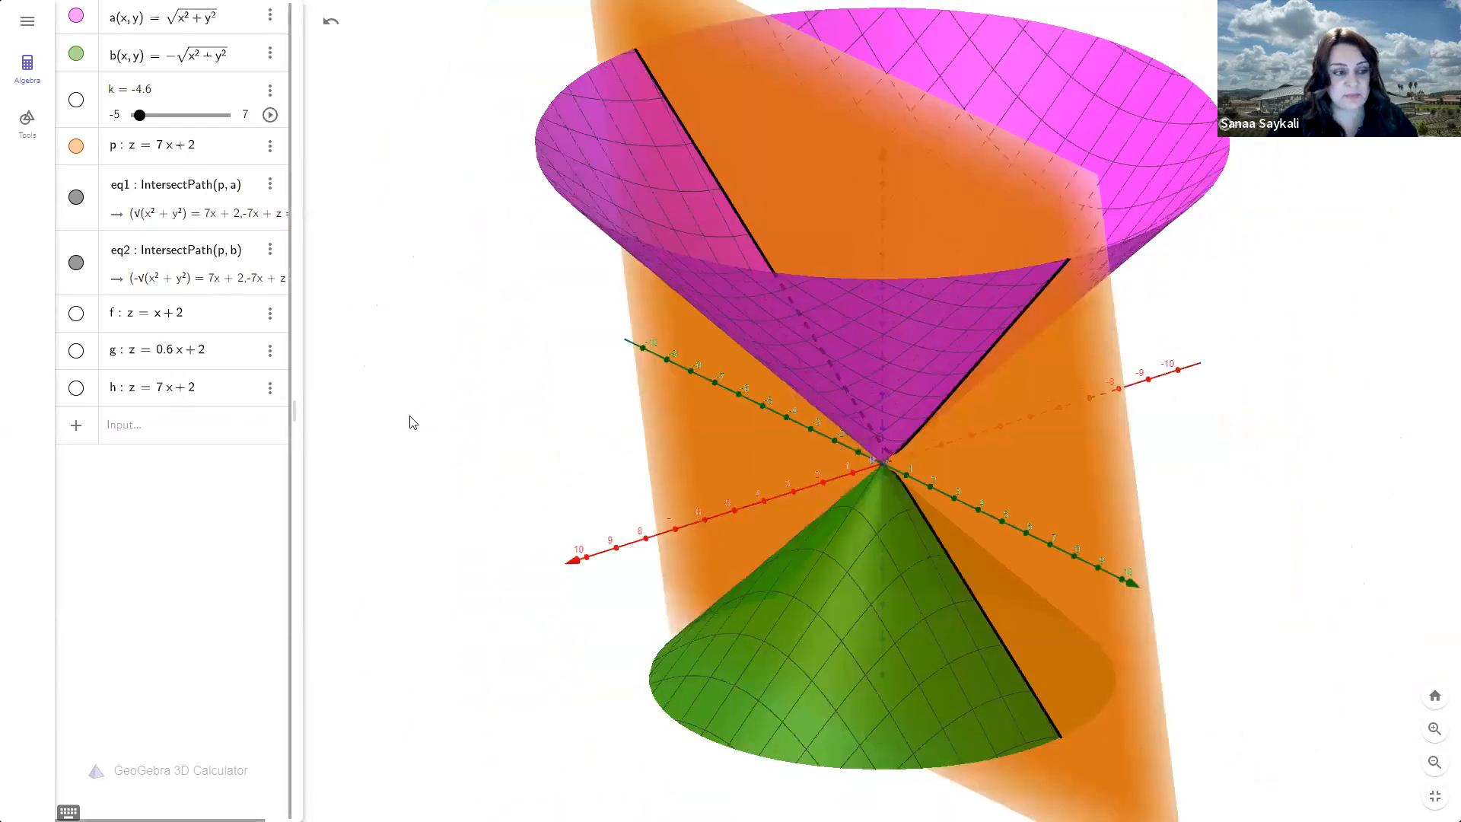
drag(538, 453, 492, 414)
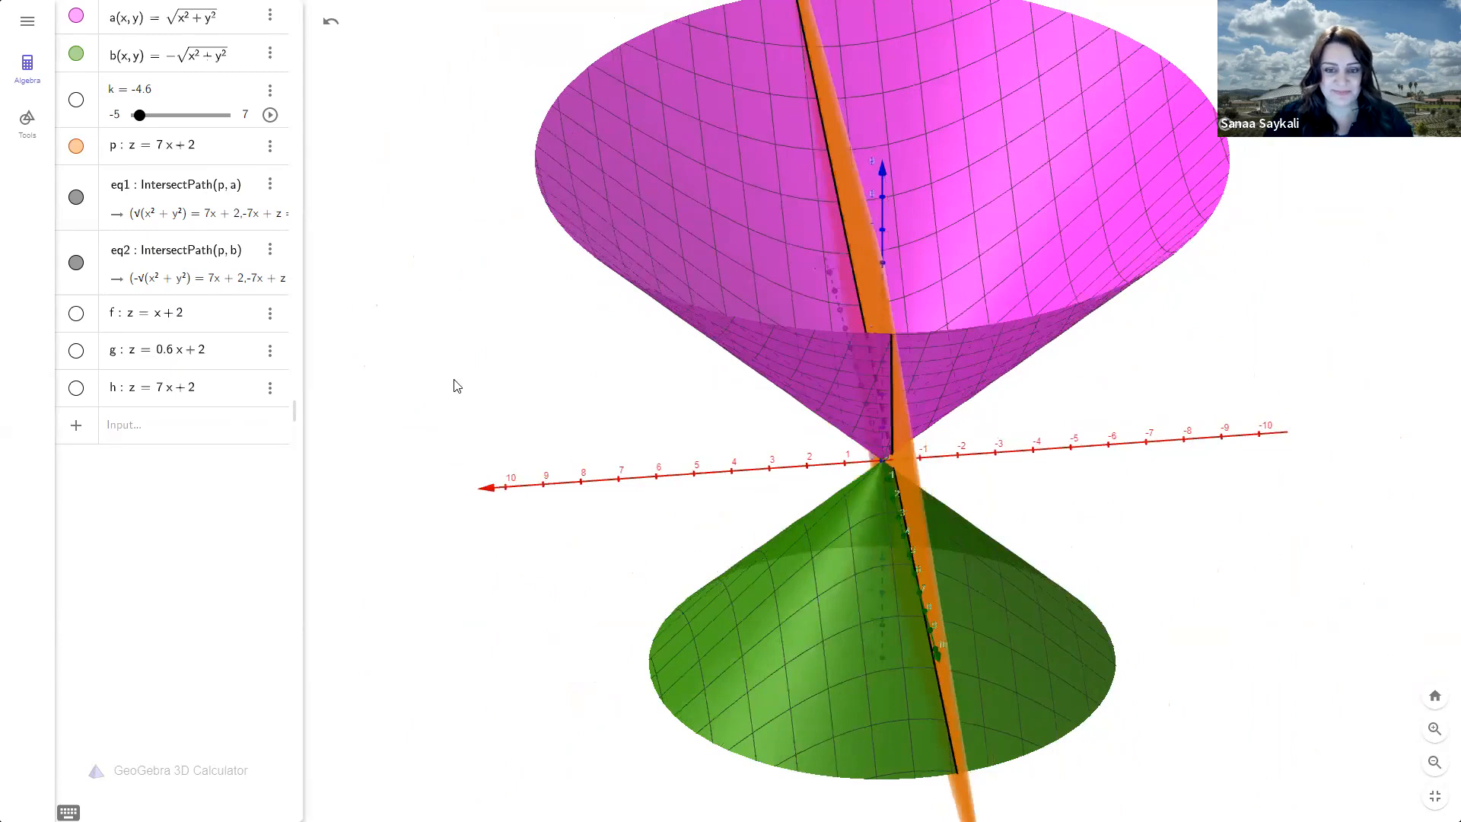